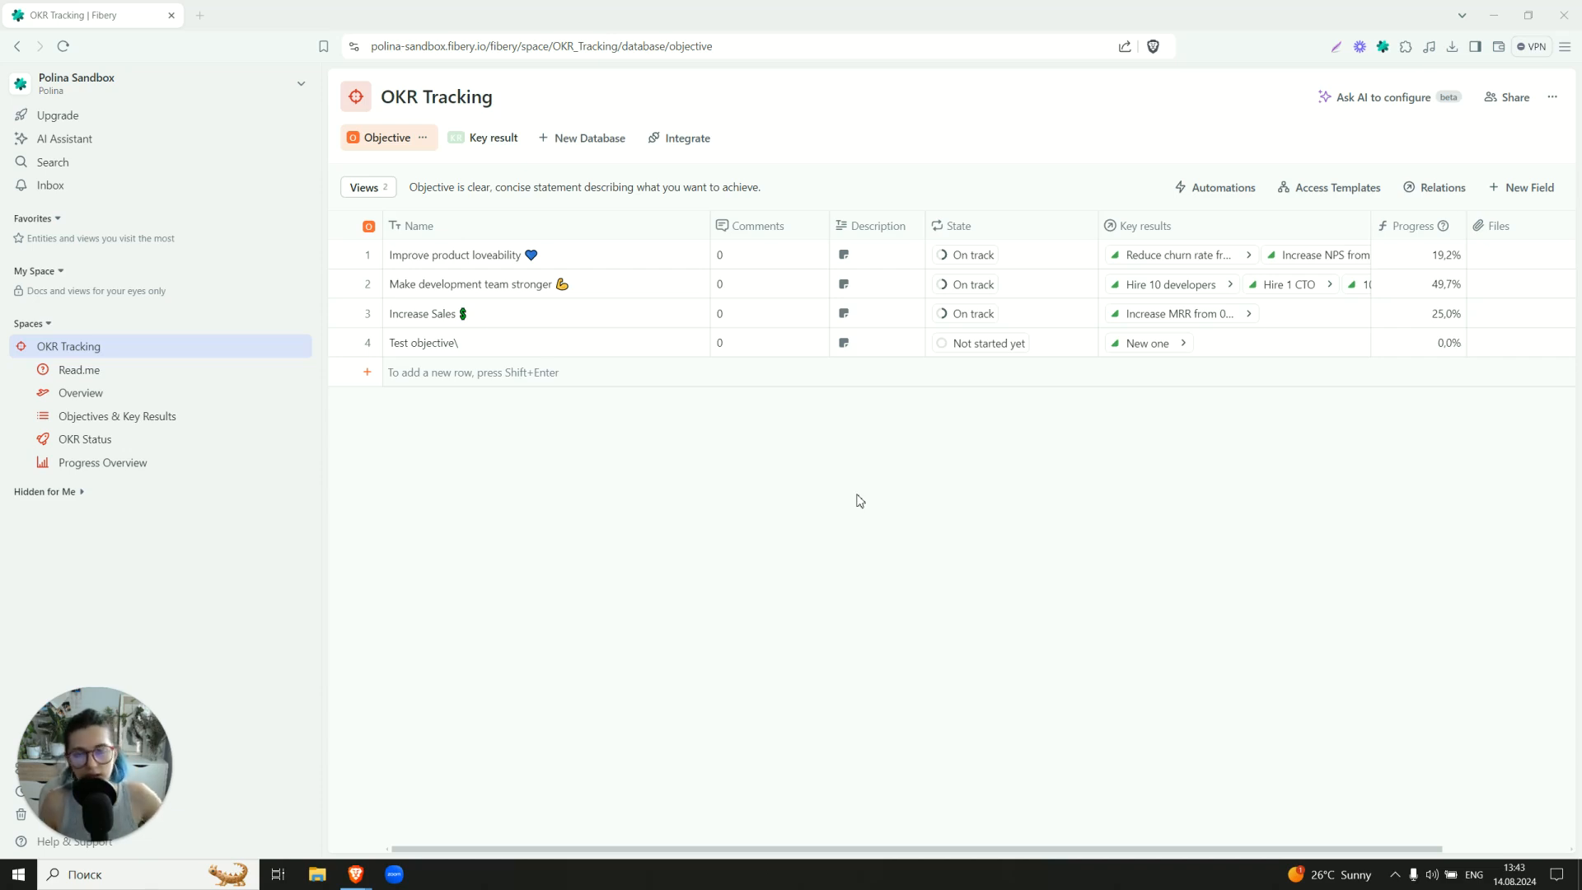
Step: Create a new database named Team in the OKR Tracking space
{"action": "left_click", "coordinate": [586, 137]}
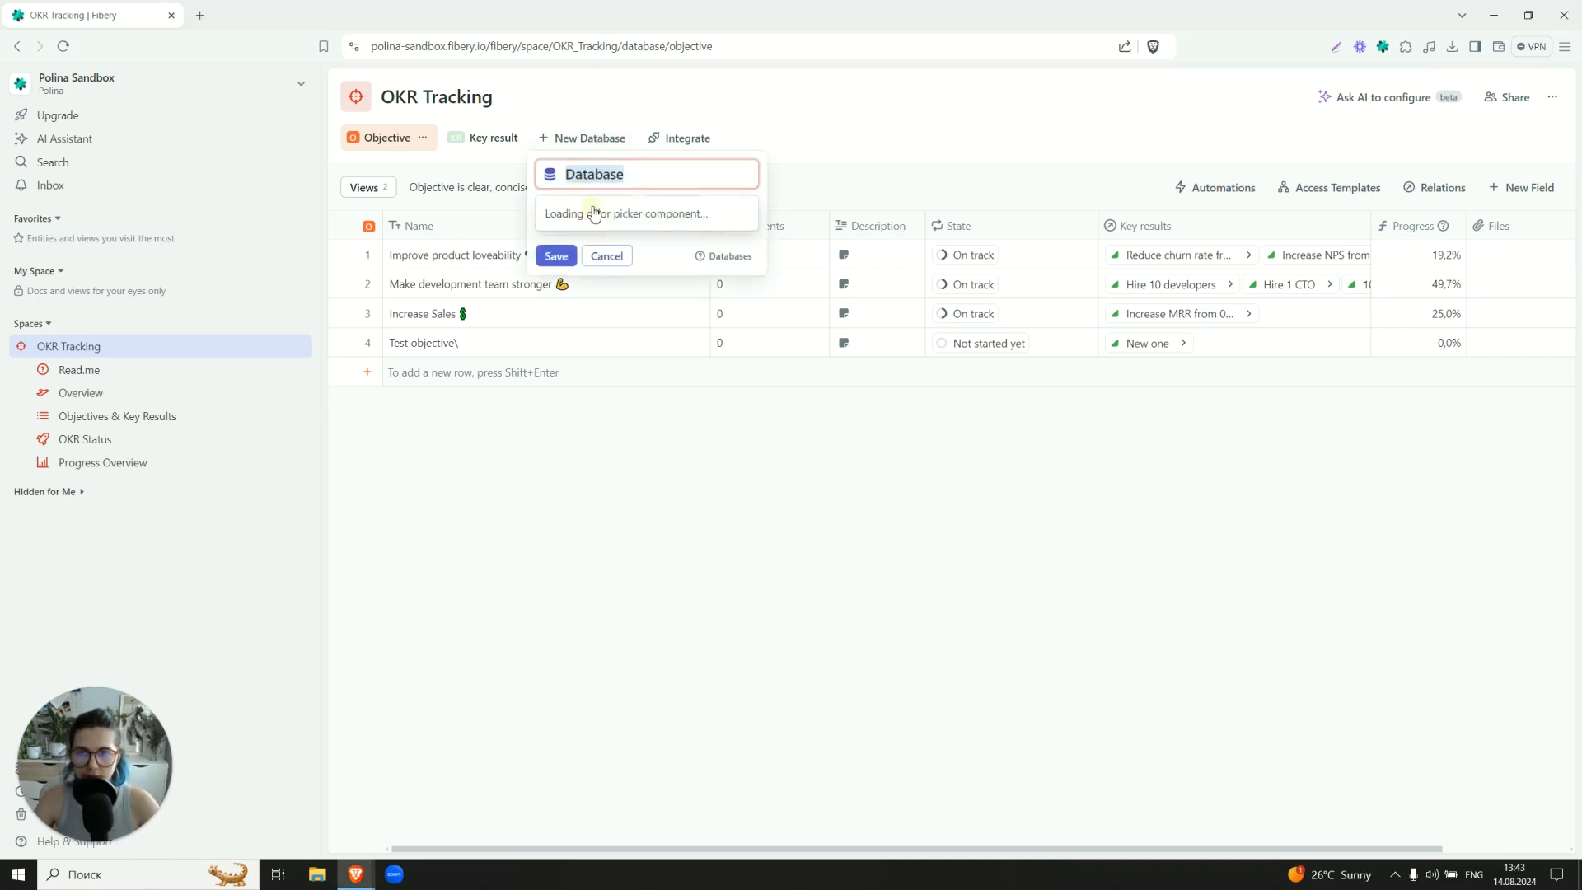
{"action": "type", "text": "Team"}
{"action": "key", "text": "Return"}
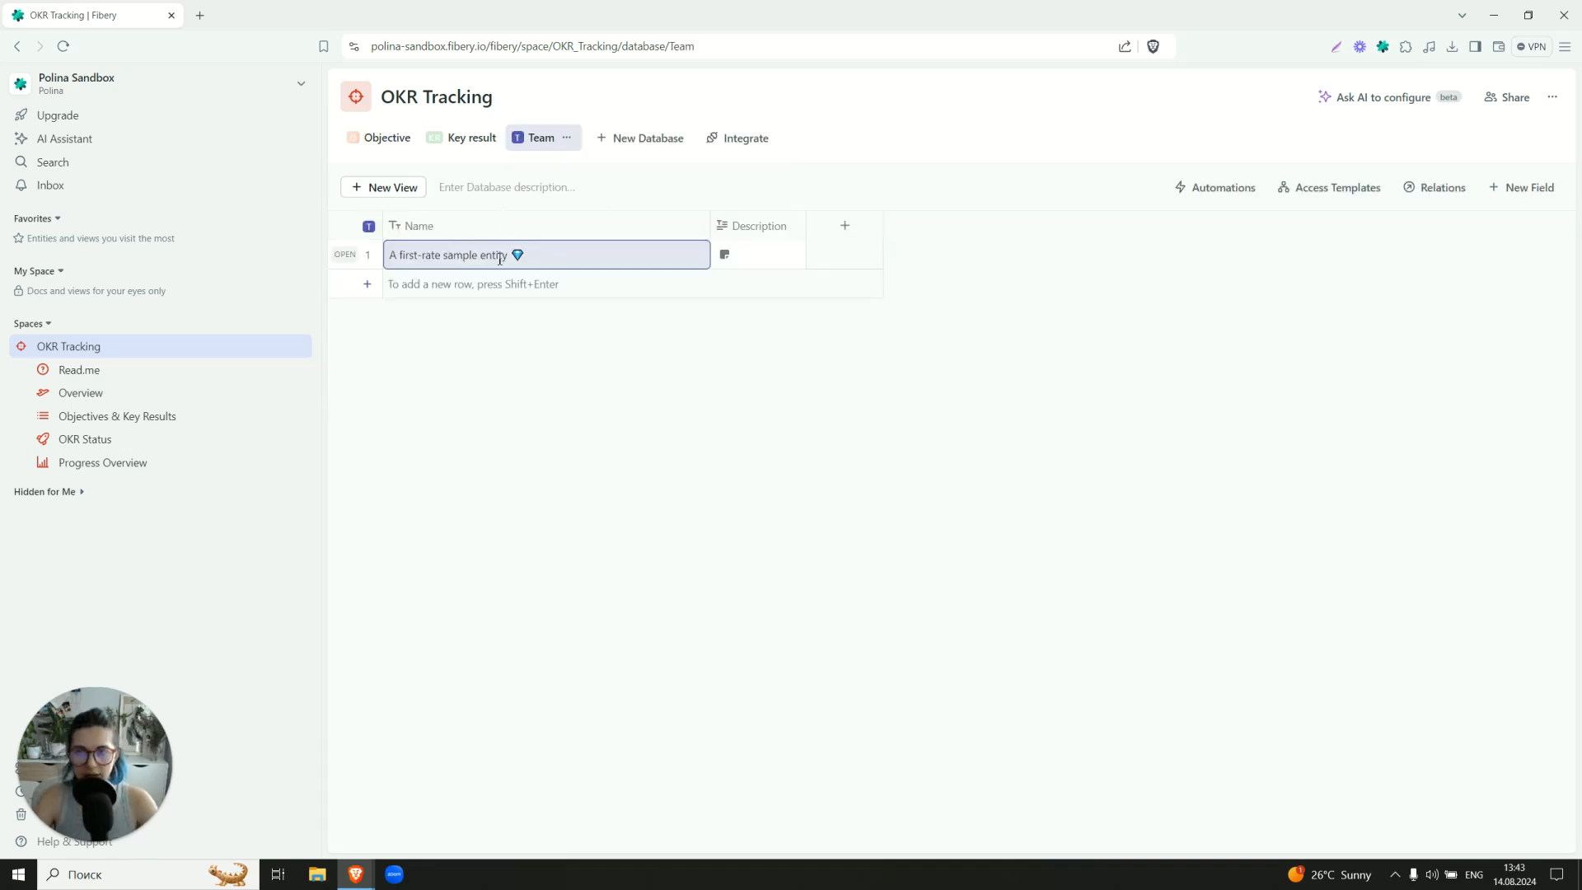
Step: Rename the sample entity to Marketing team and add two more entities named Product team and Dev team
{"action": "left_click", "coordinate": [515, 255]}
{"action": "left_click_drag", "start_coordinate": [527, 256], "coordinate": [307, 275]}
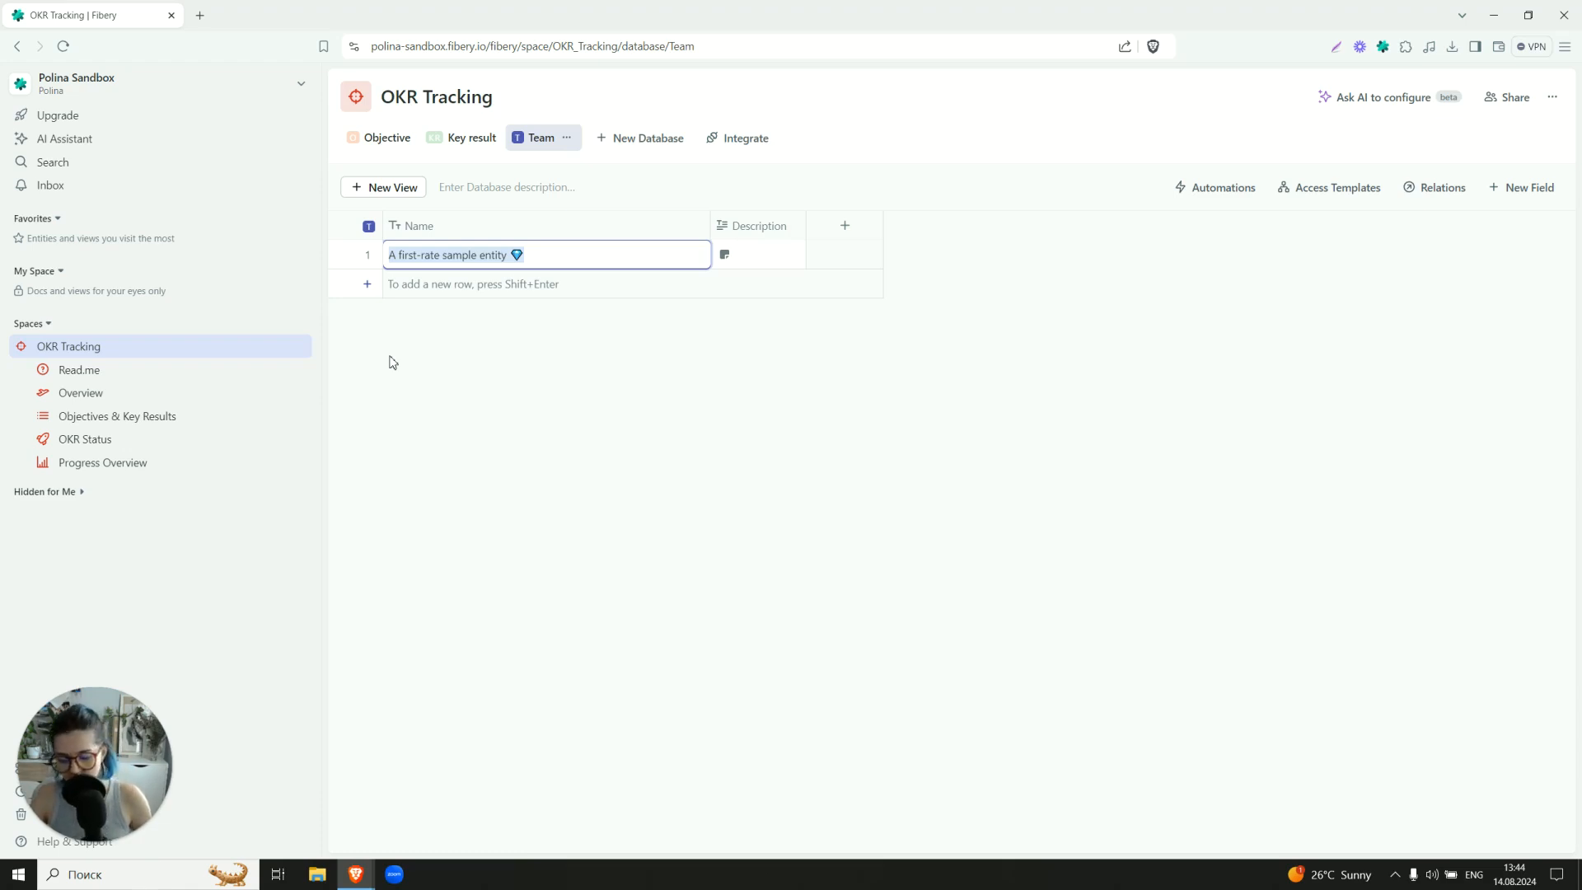
{"action": "type", "text": "Marketing team"}
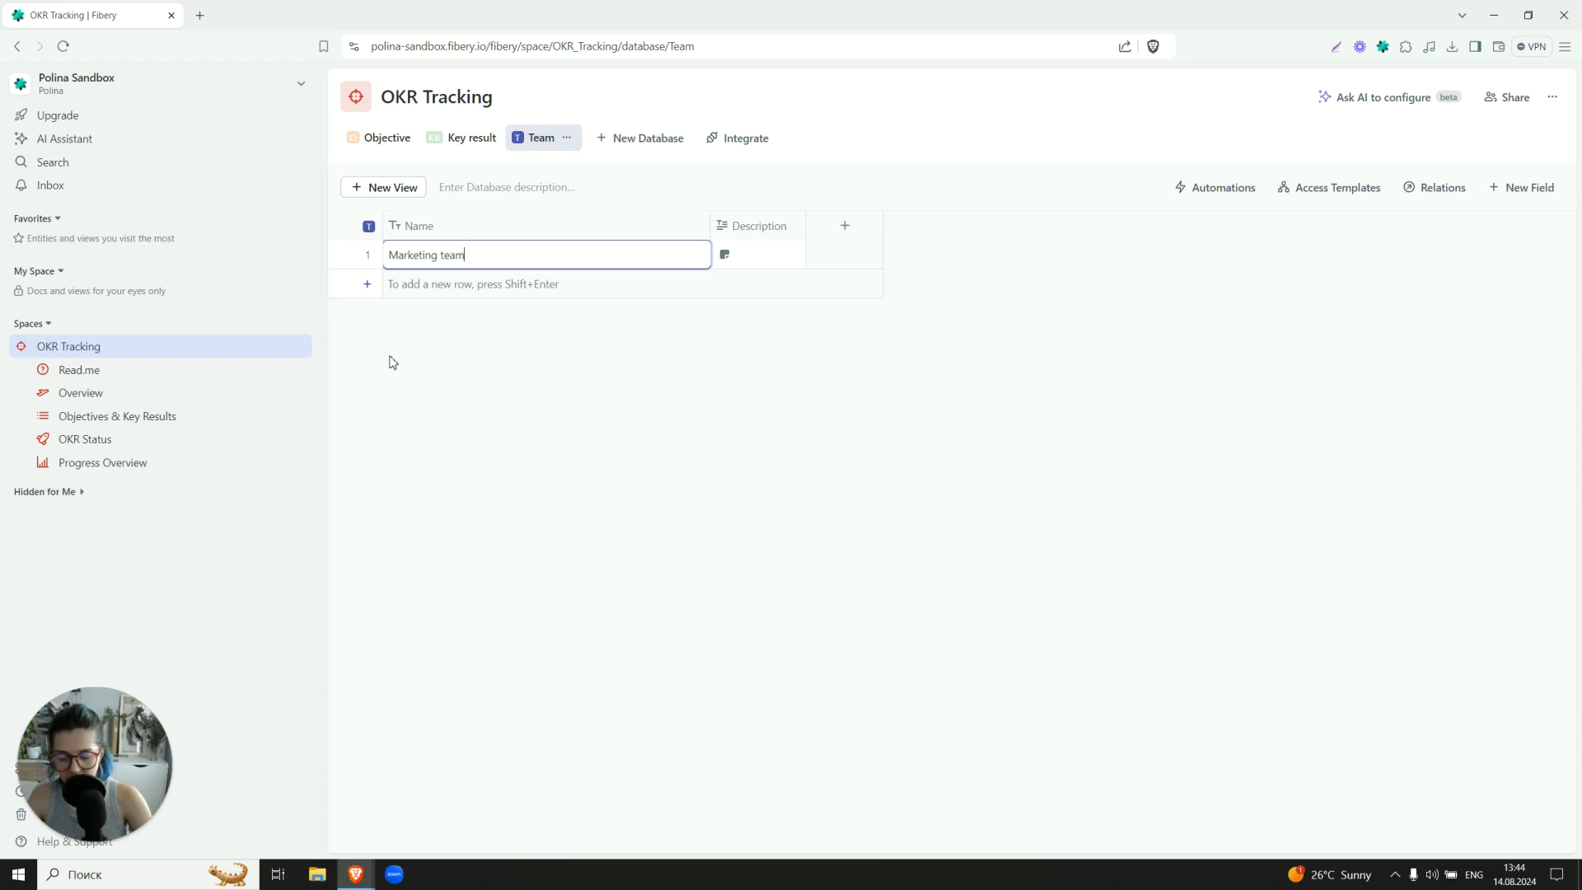
{"action": "key", "text": "shift+Return"}
{"action": "type", "text": "Product team"}
{"action": "key", "text": "shift+Return"}
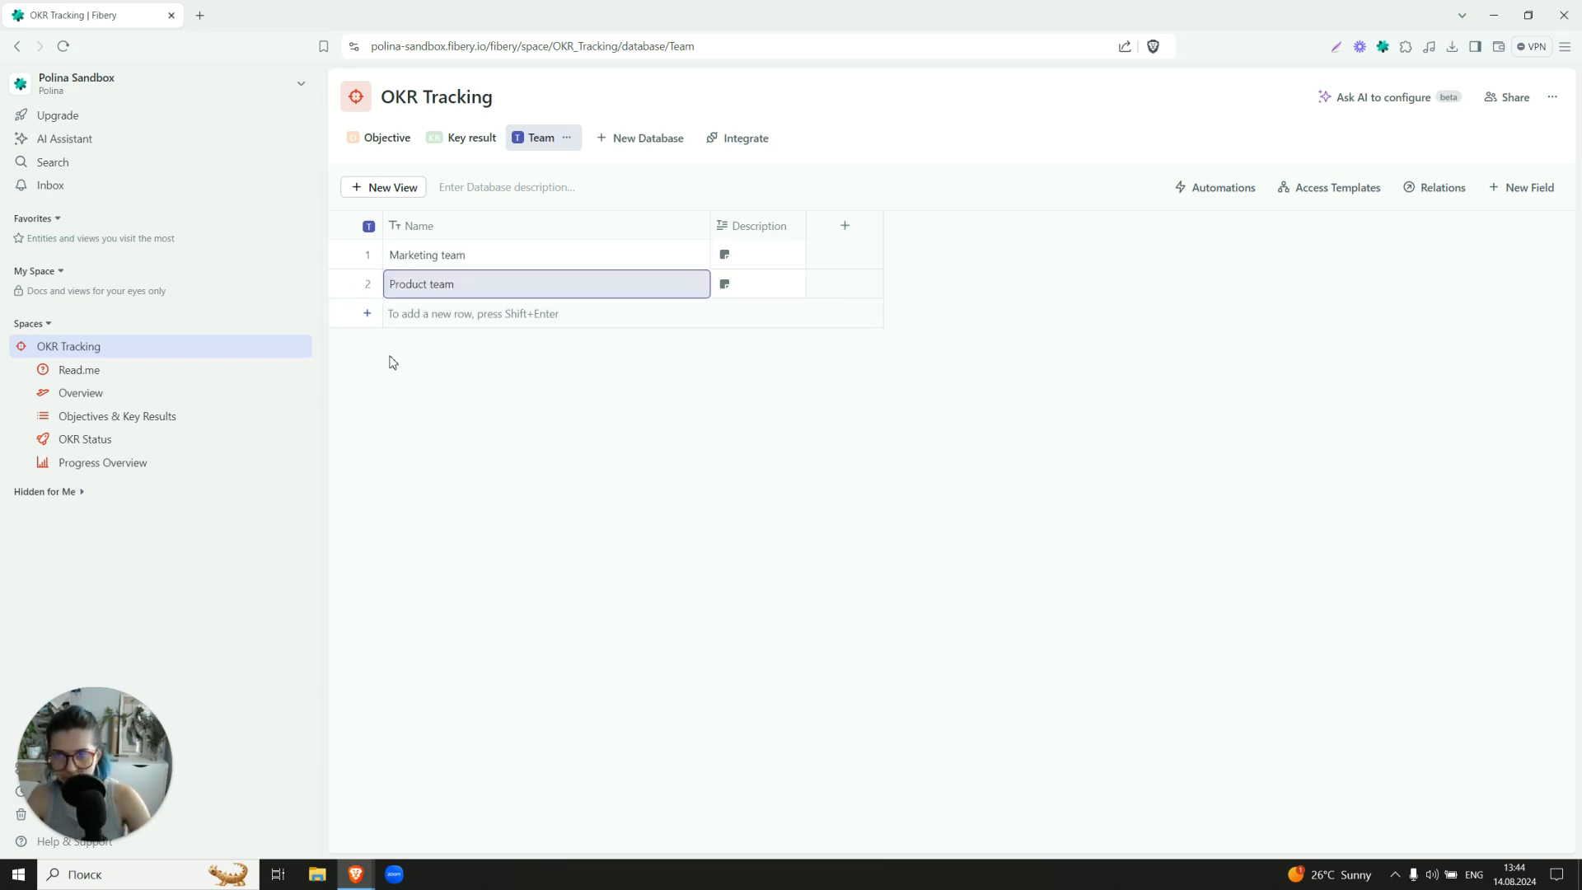
{"action": "type", "text": "Dev team"}
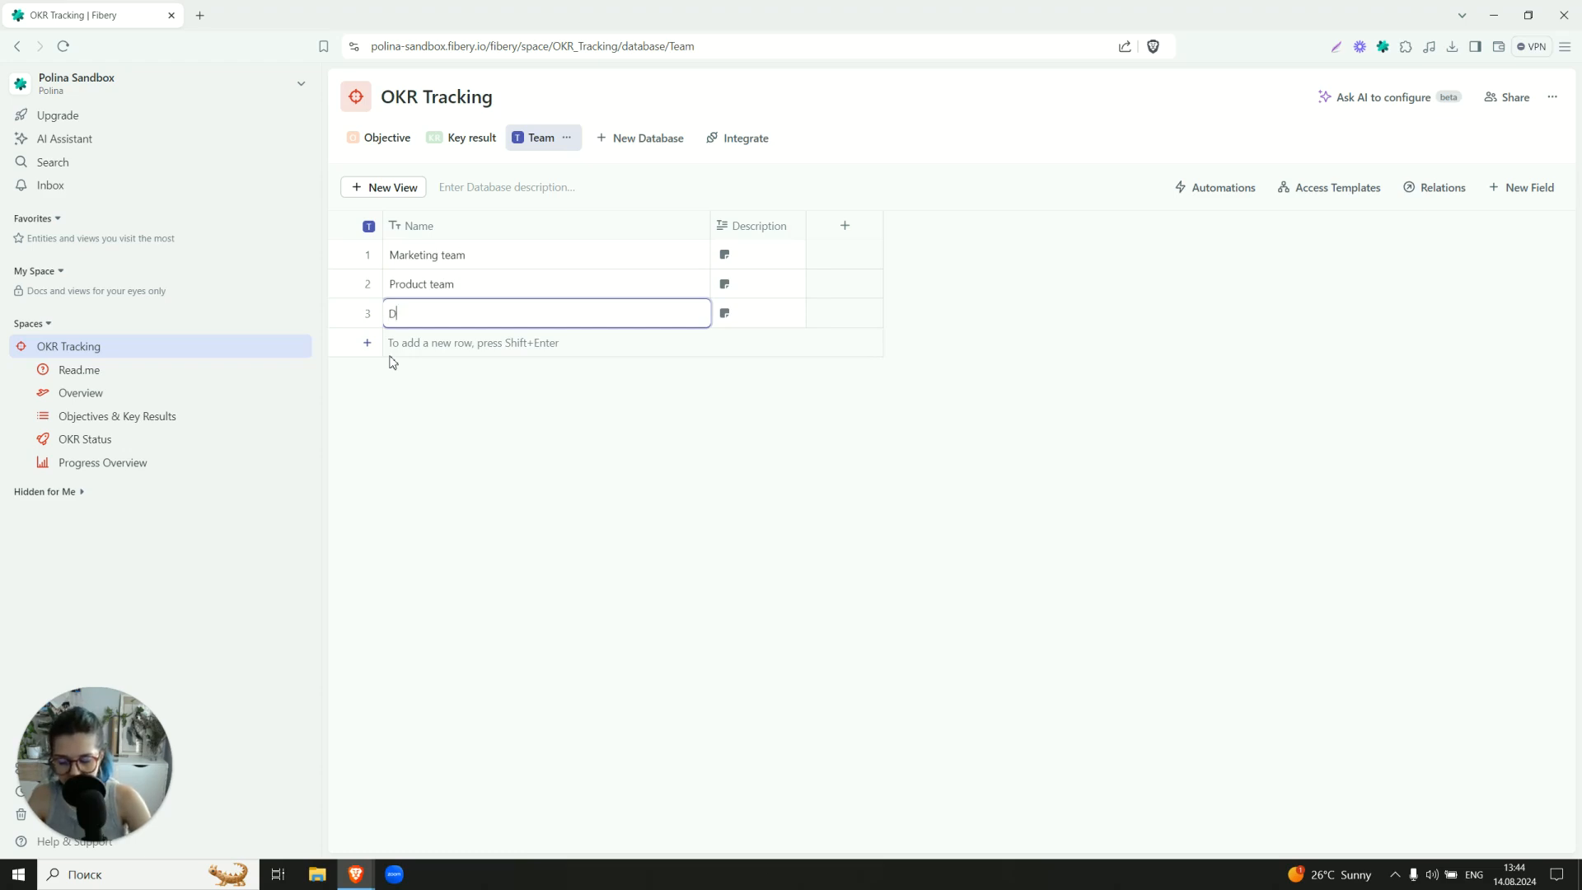
{"action": "key", "text": "Escape"}
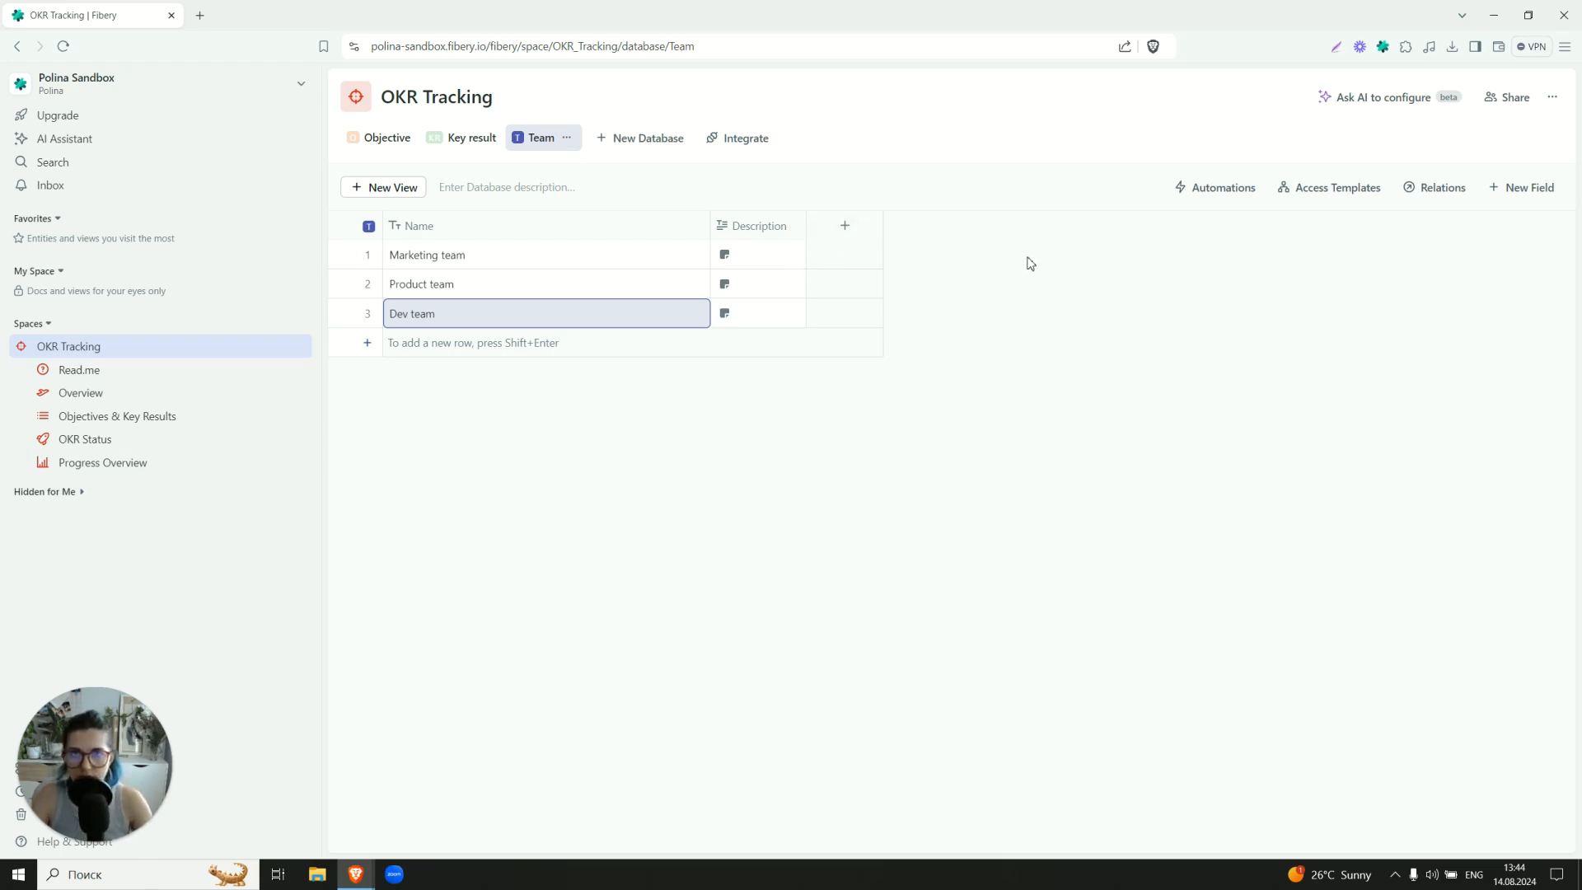
Step: Add a relation field from Team to the User database, with each team having many users and each user one team
{"action": "left_click", "coordinate": [842, 224]}
{"action": "scroll", "coordinate": [879, 405], "scroll_direction": "down", "scroll_amount": 1}
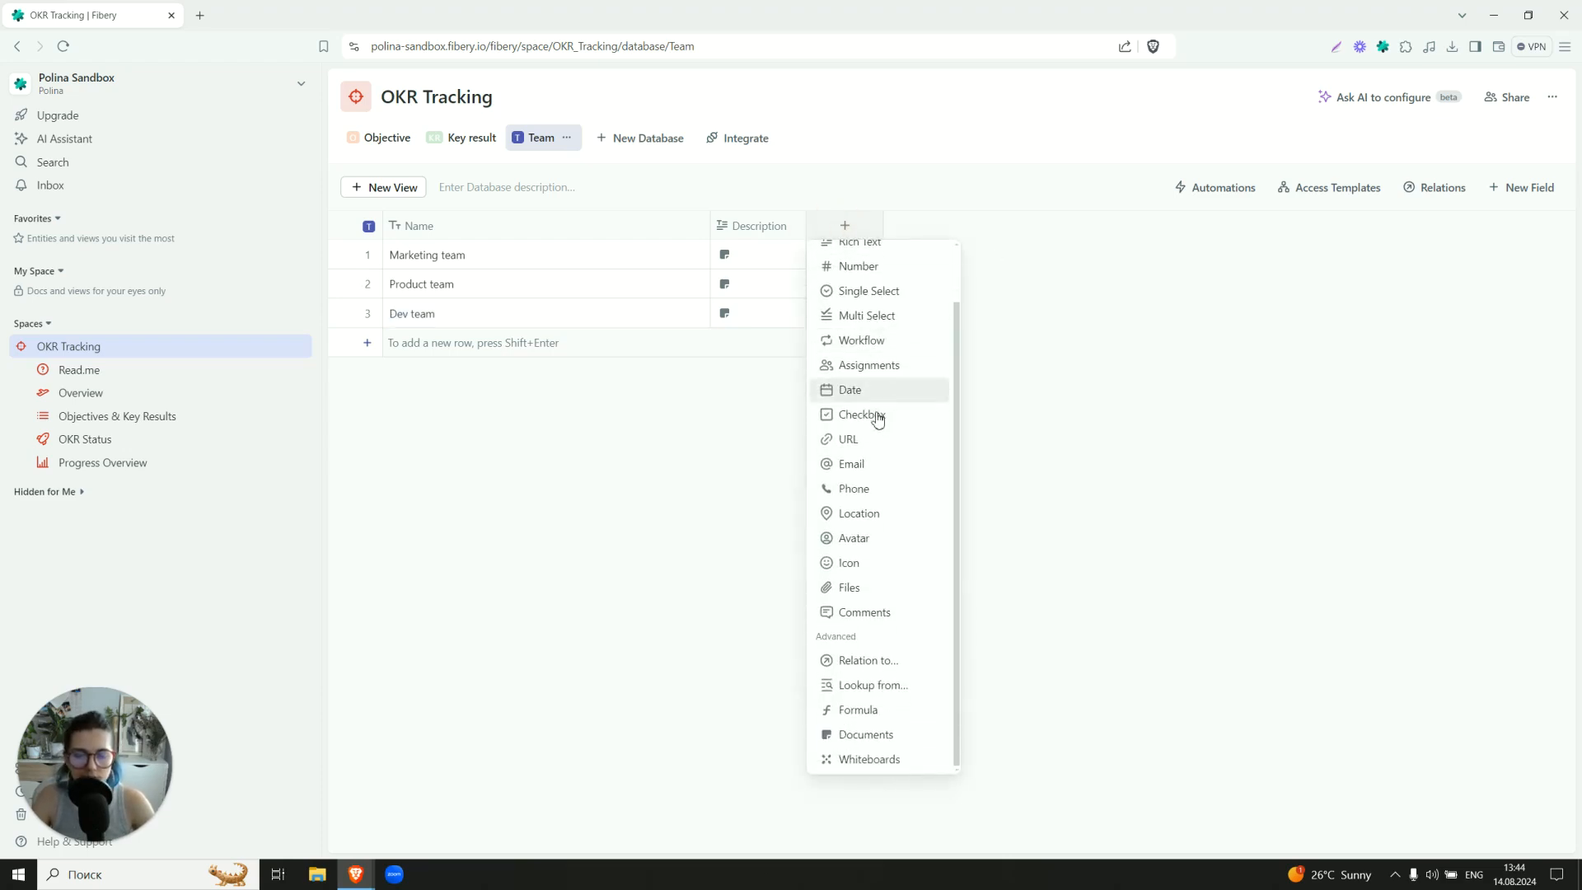
{"action": "left_click", "coordinate": [909, 666]}
{"action": "left_click", "coordinate": [638, 326]}
{"action": "type", "text": "user"}
{"action": "left_click", "coordinate": [632, 390]}
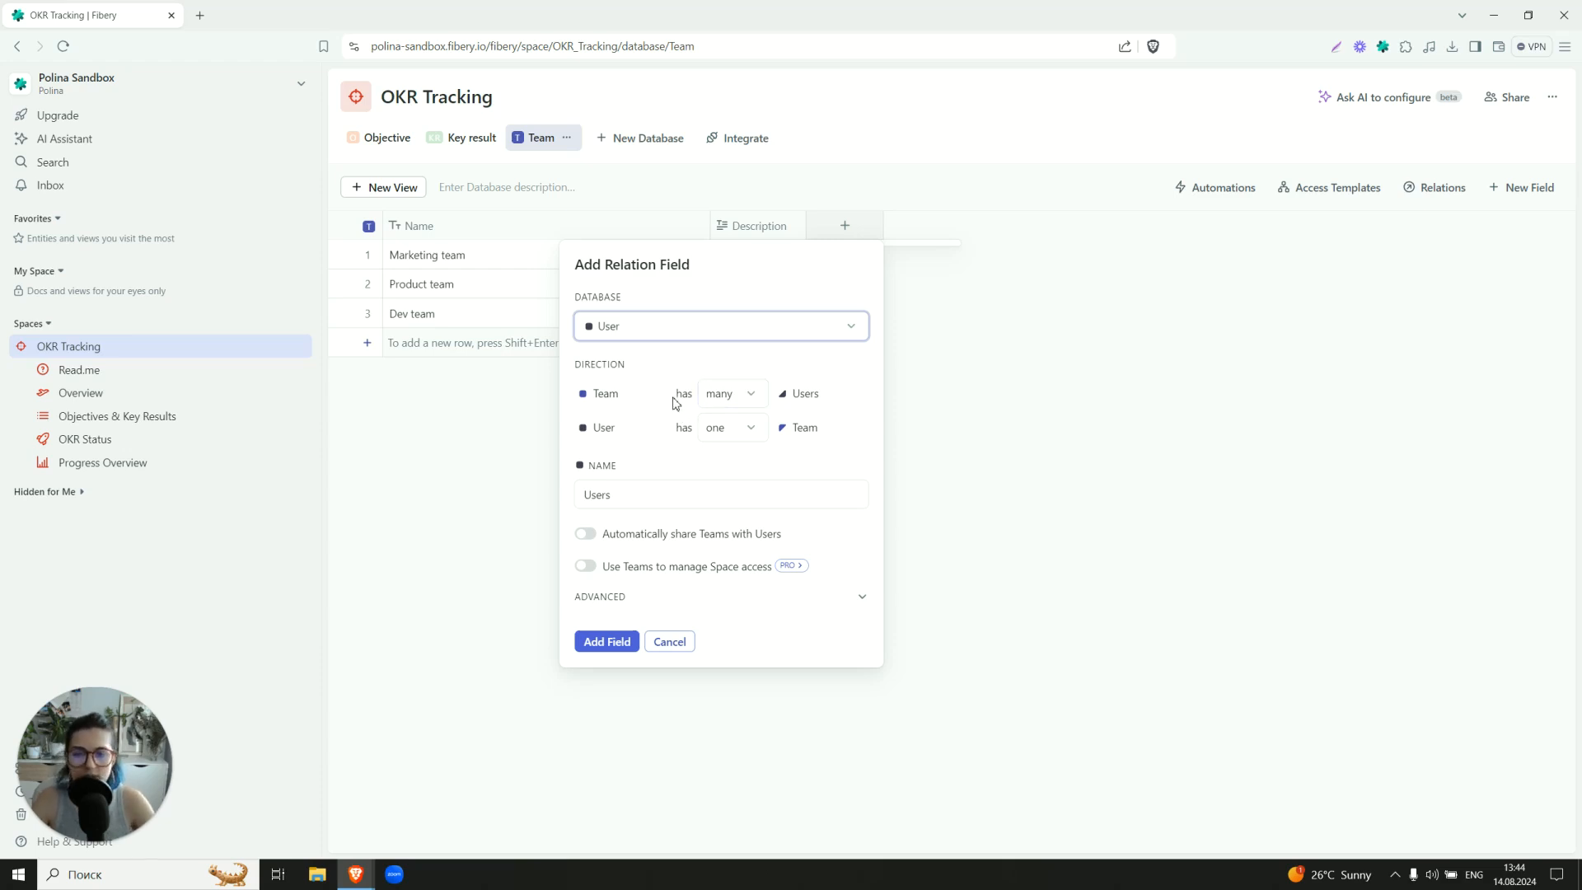
{"action": "left_click", "coordinate": [740, 427]}
{"action": "left_click", "coordinate": [738, 428]}
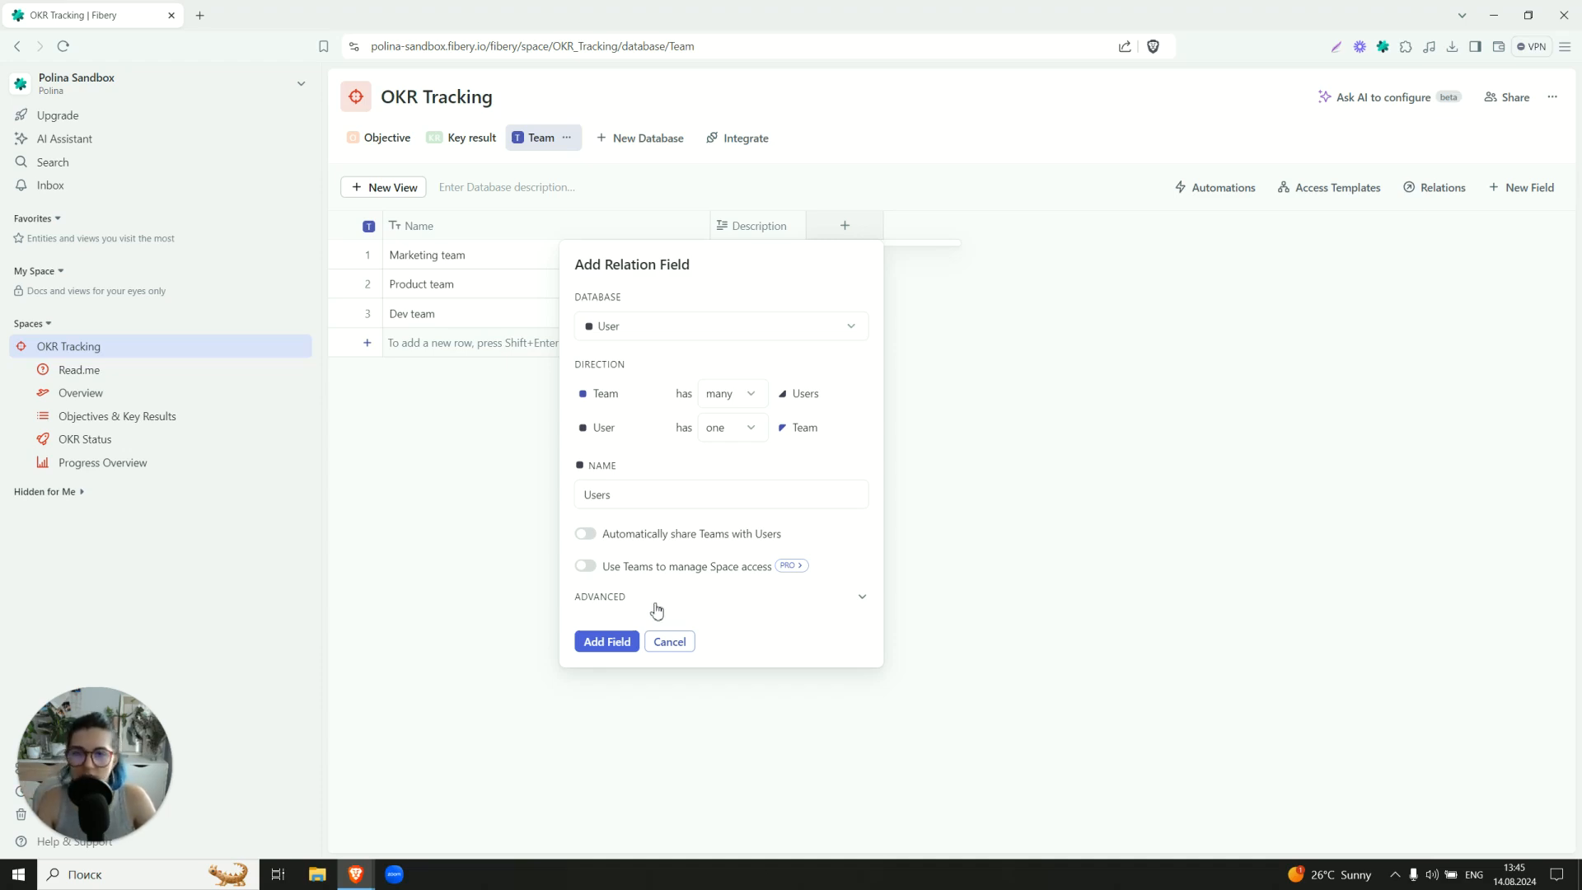
{"action": "left_click", "coordinate": [591, 642]}
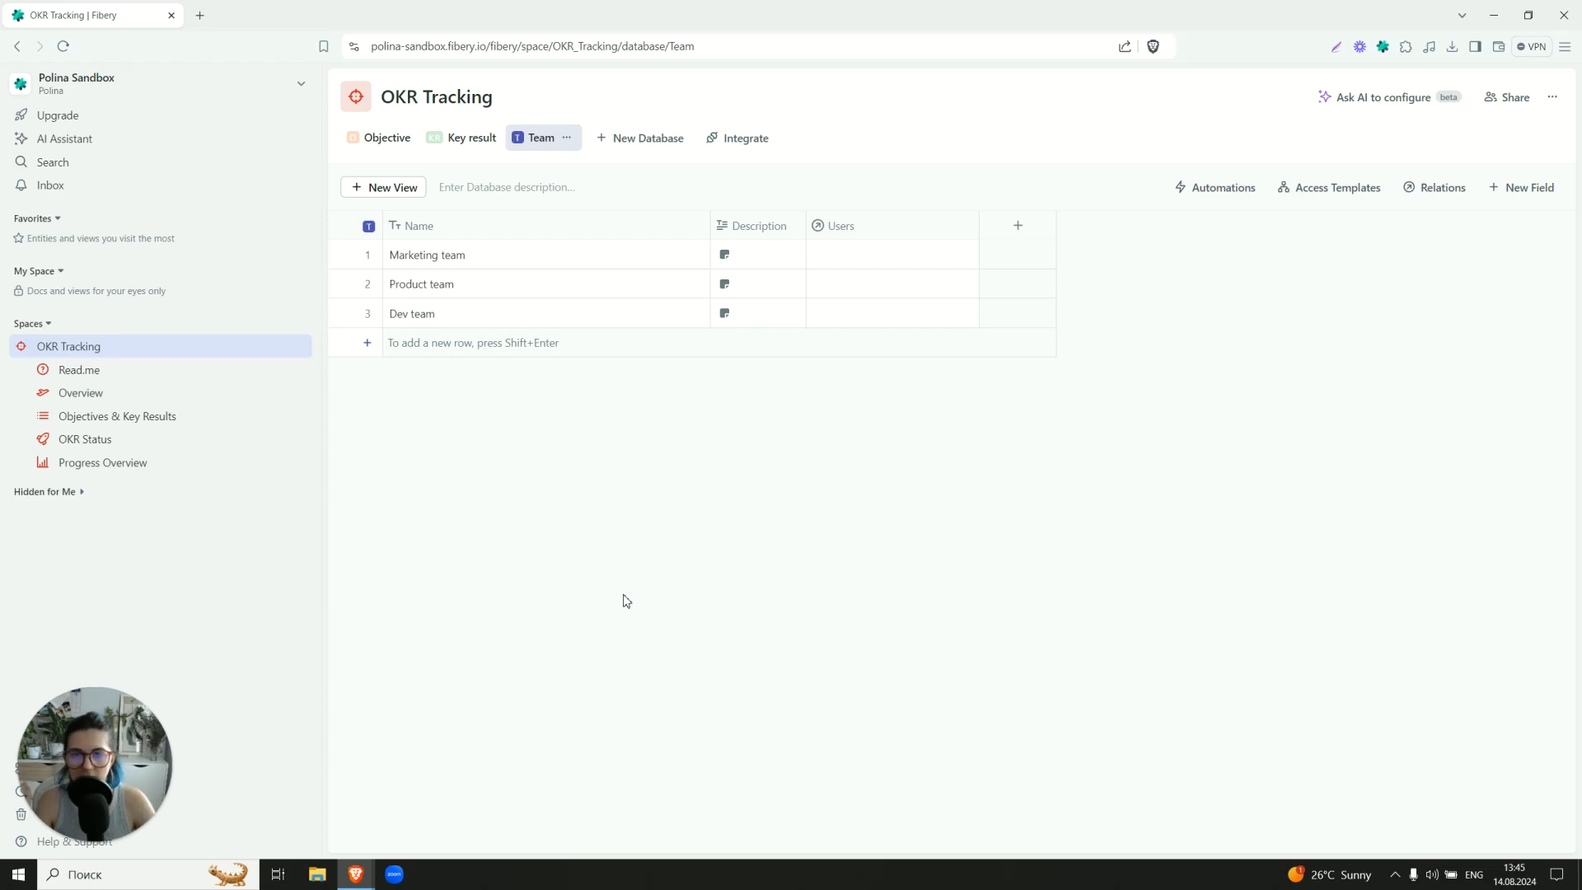
Step: Rename the Users relation field of the Team database to Teammates
{"action": "left_click", "coordinate": [960, 237]}
{"action": "left_click", "coordinate": [988, 279]}
{"action": "type", "text": "Teammates"}
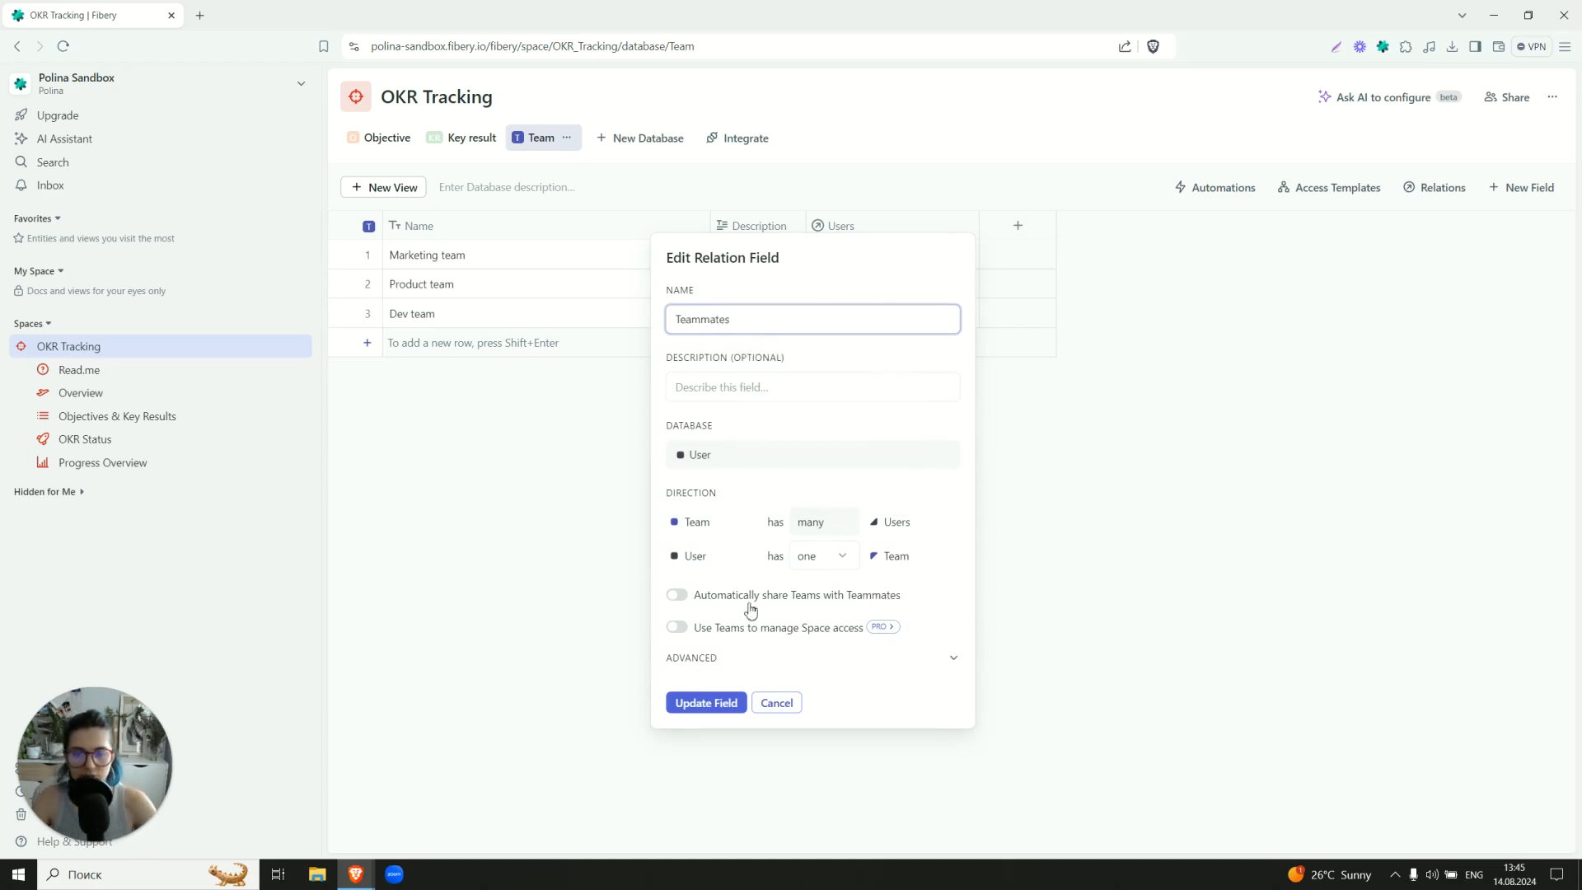
{"action": "left_click", "coordinate": [706, 702]}
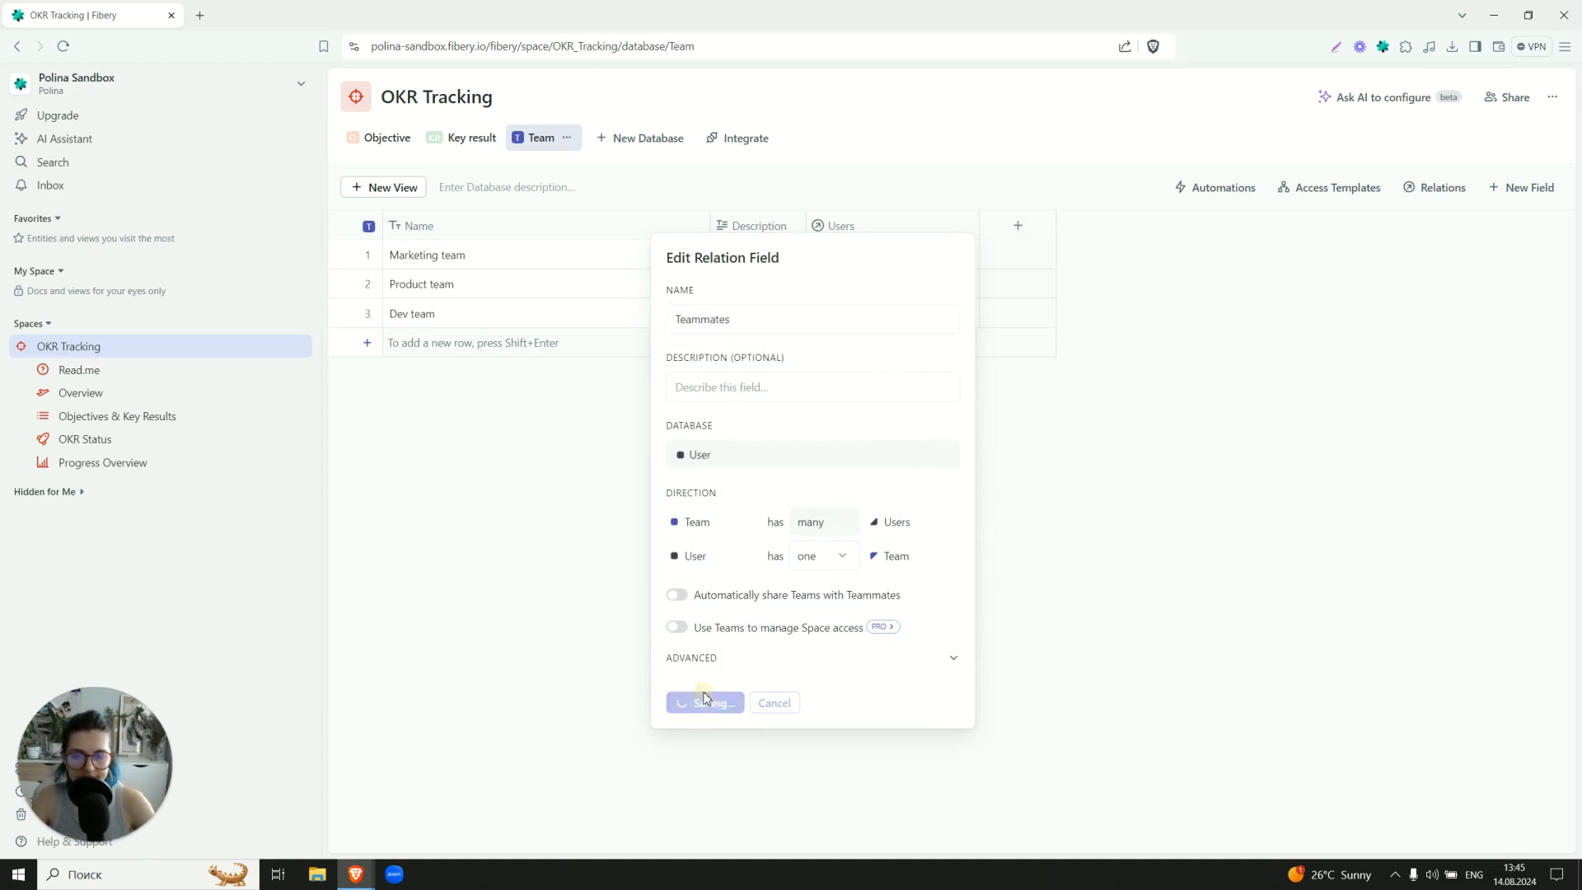
Step: Assign three users to the Marketing team as teammates
{"action": "left_click", "coordinate": [878, 262]}
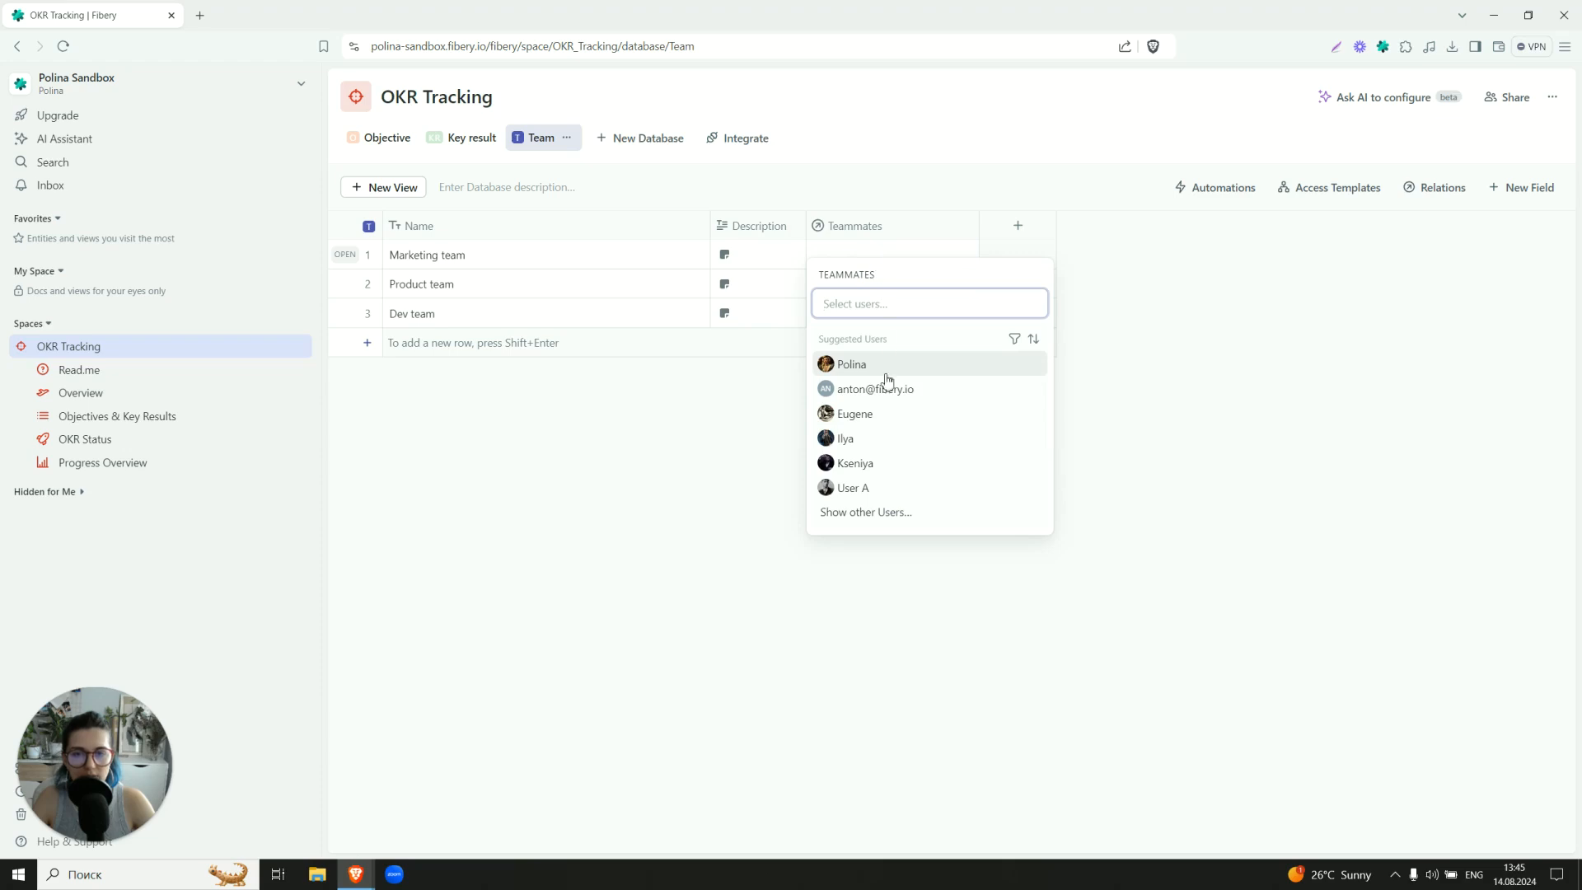
{"action": "left_click", "coordinate": [895, 364]}
{"action": "left_click", "coordinate": [879, 403]}
{"action": "left_click", "coordinate": [865, 417]}
{"action": "left_click", "coordinate": [659, 465]}
Step: Assign two other users to the Product team as teammates and widen the Teammates column
{"action": "left_click", "coordinate": [871, 285]}
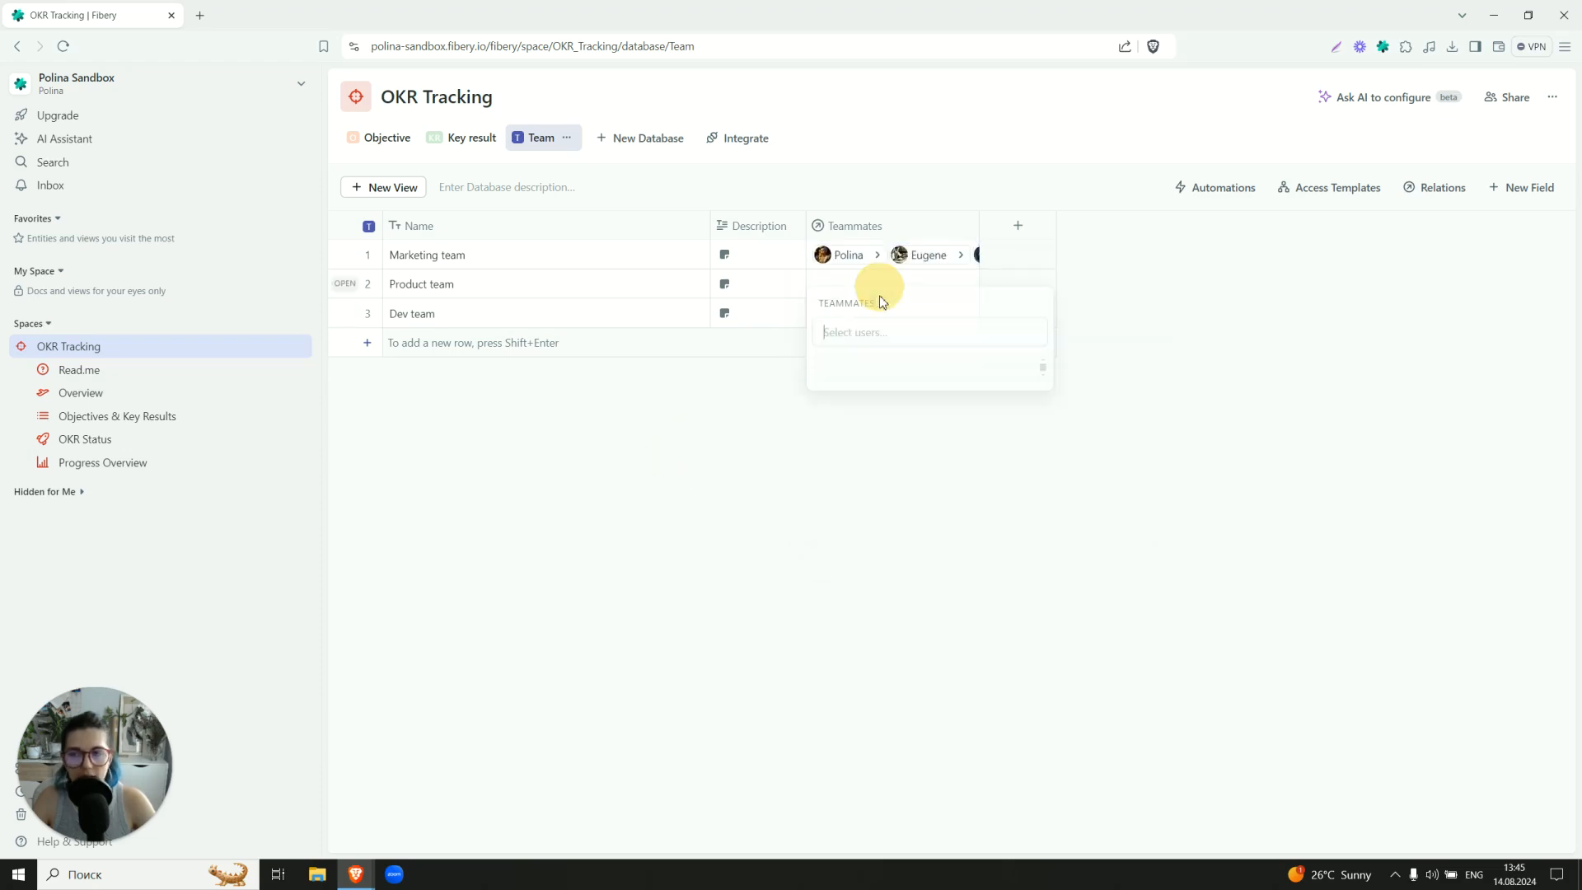
{"action": "left_click", "coordinate": [878, 422]}
{"action": "left_click", "coordinate": [853, 470]}
{"action": "left_click", "coordinate": [689, 484]}
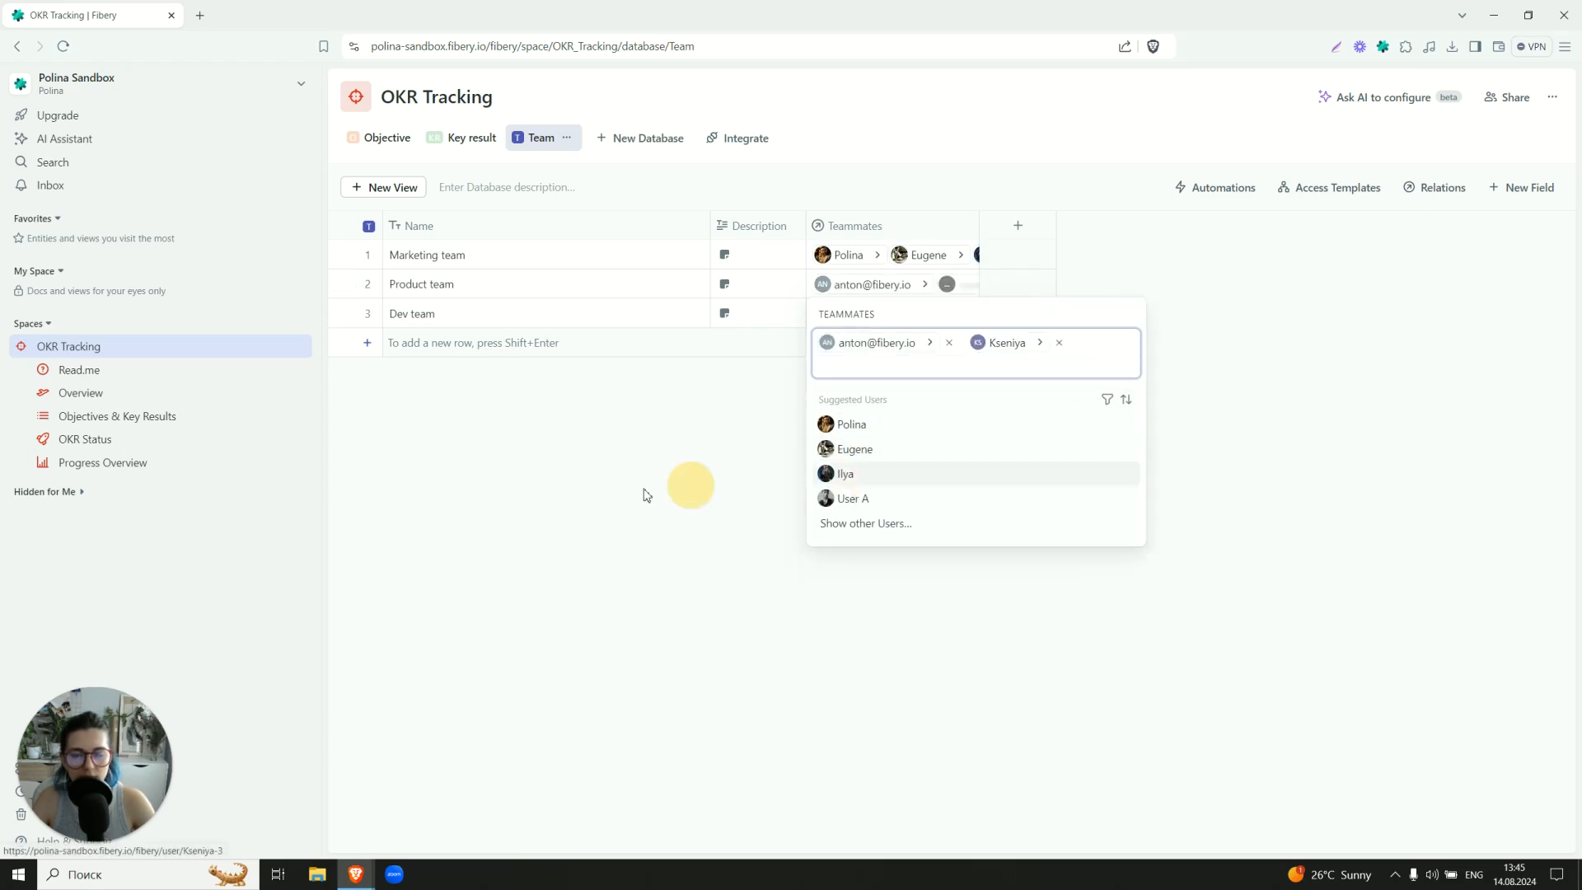
{"action": "left_click_drag", "start_coordinate": [980, 217], "coordinate": [1062, 215]}
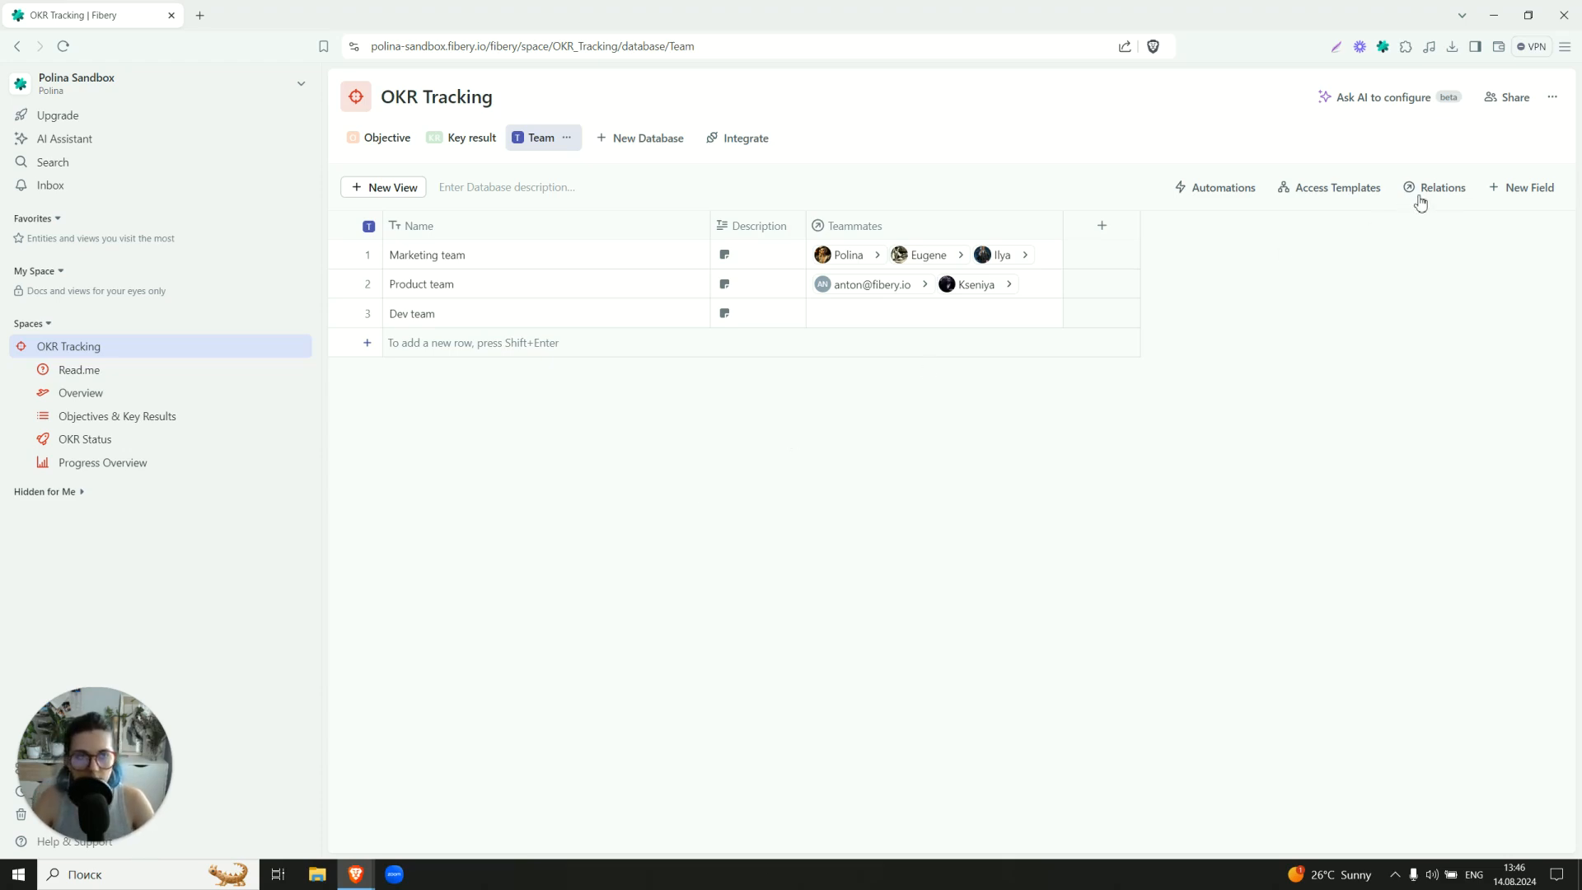
Step: Link the Team database to the existing Objective database with a one-to-many relation in the relations map
{"action": "mouse_move", "coordinate": [1420, 201]}
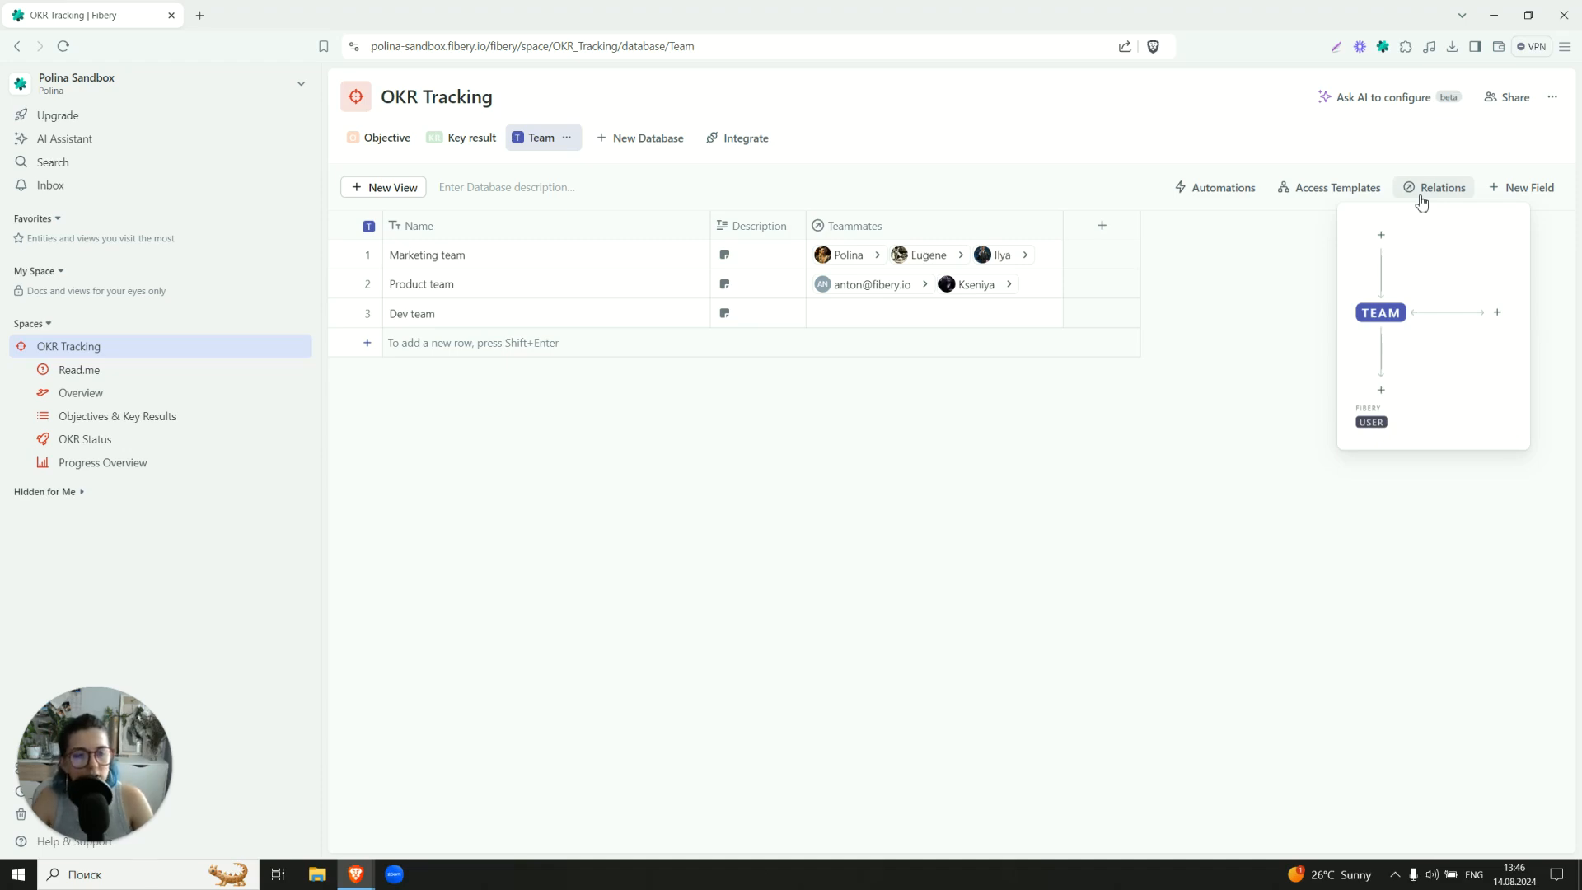
{"action": "mouse_move", "coordinate": [1394, 362]}
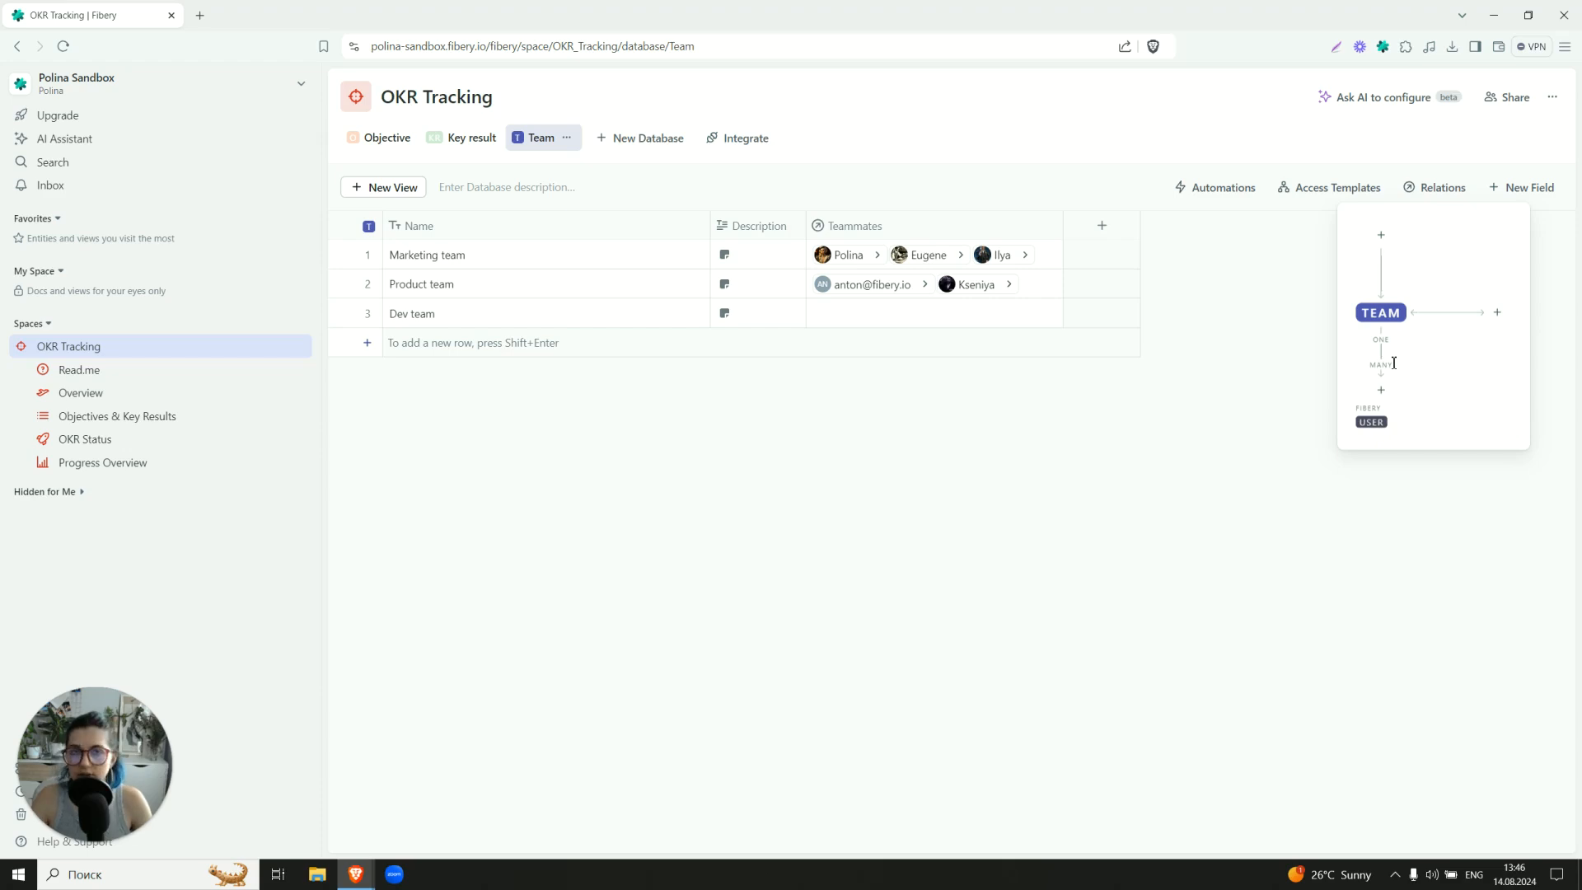
{"action": "mouse_move", "coordinate": [1434, 317]}
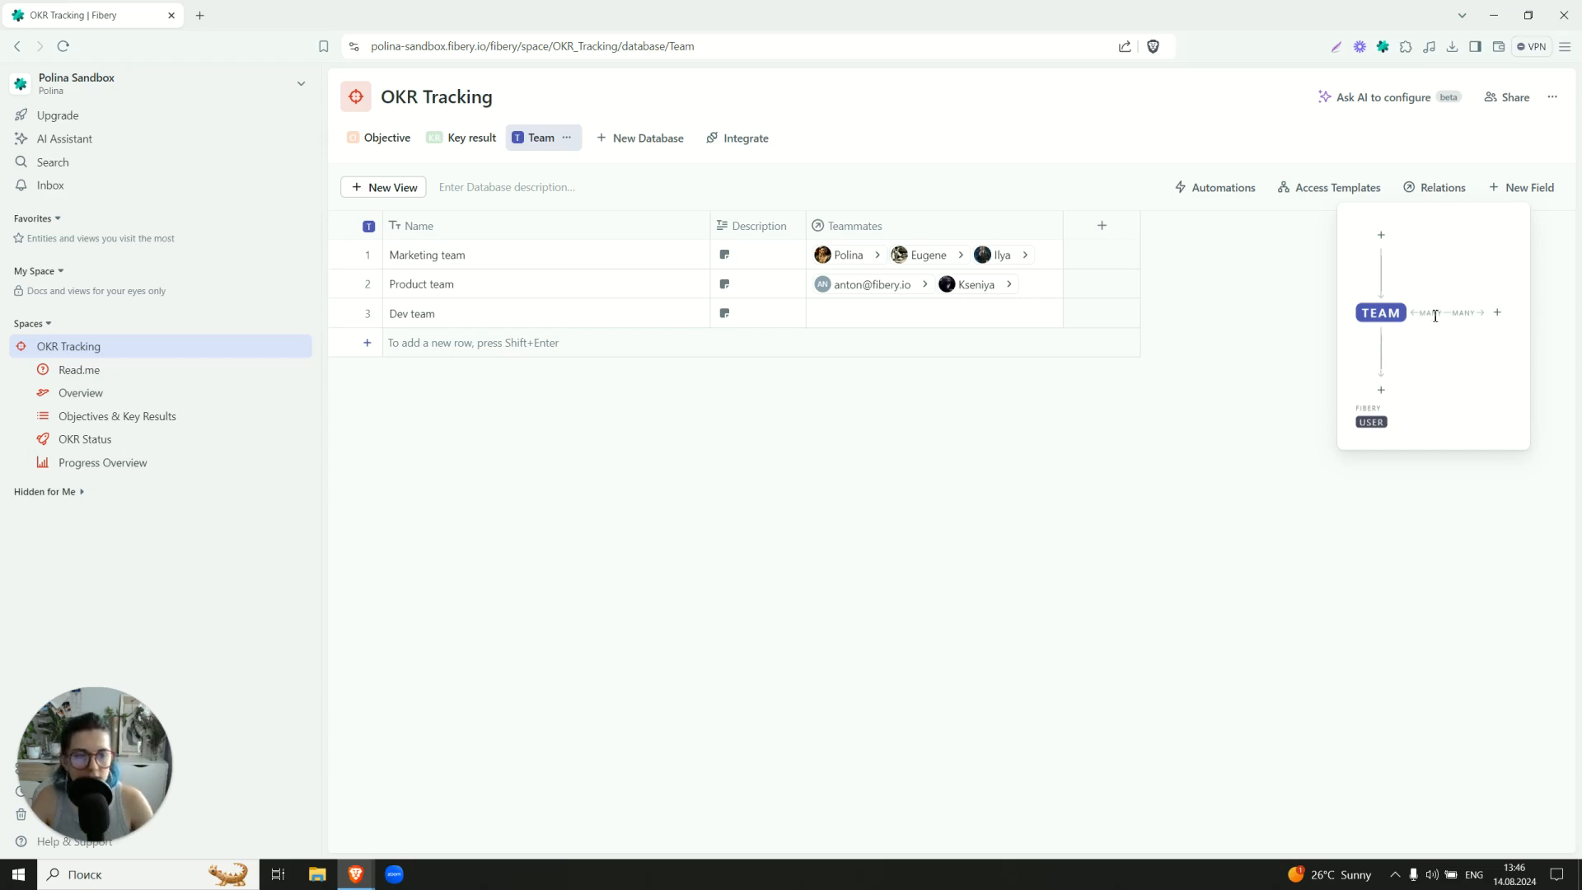
{"action": "left_click", "coordinate": [1381, 390]}
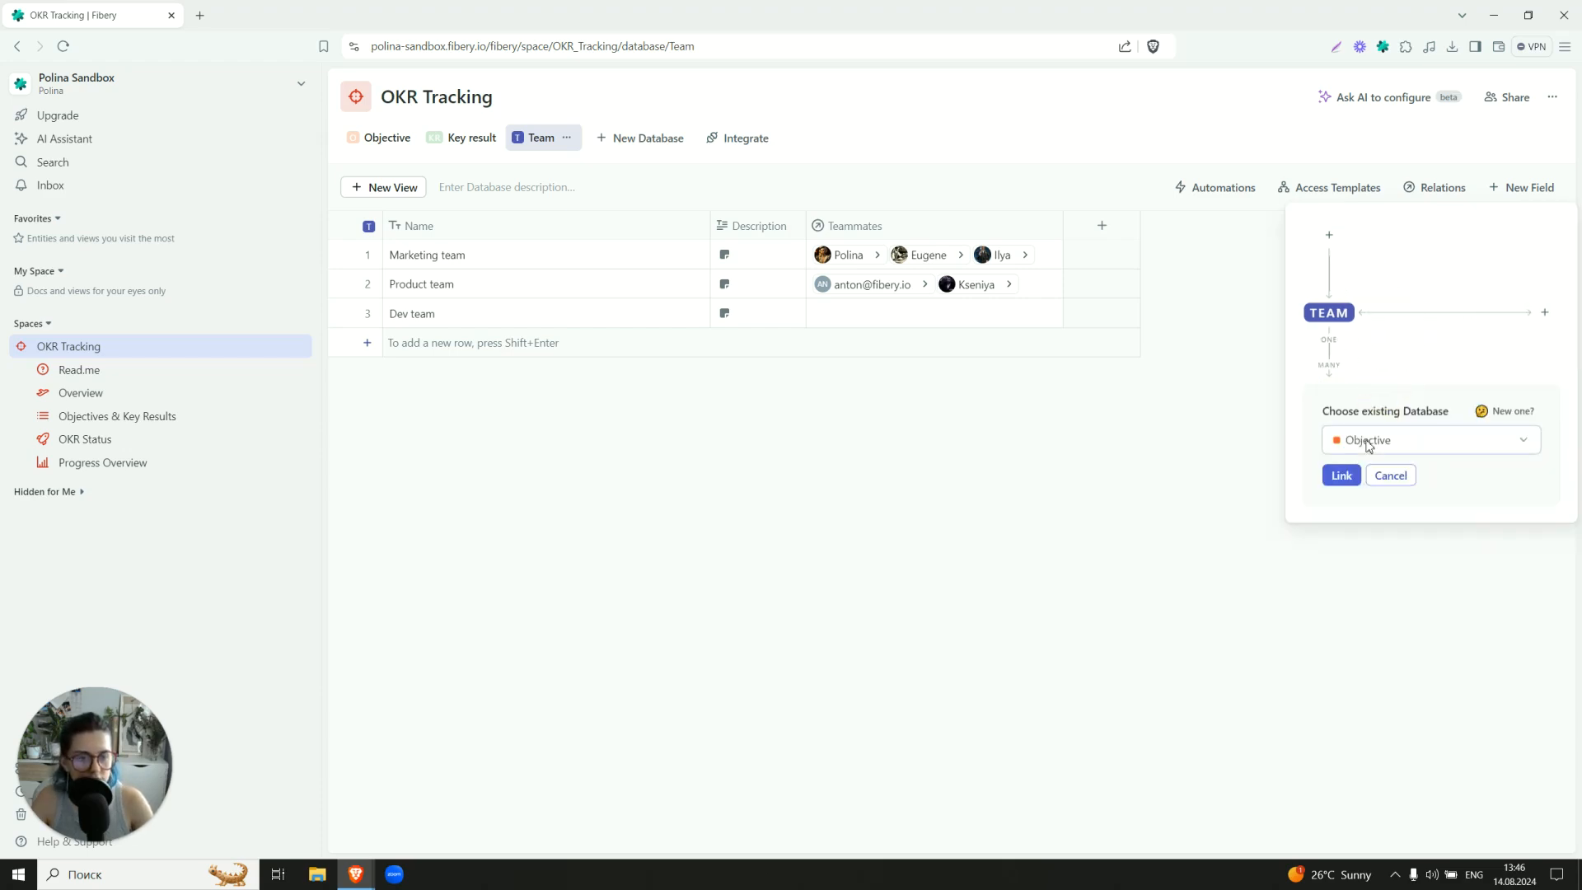
{"action": "left_click", "coordinate": [1342, 474]}
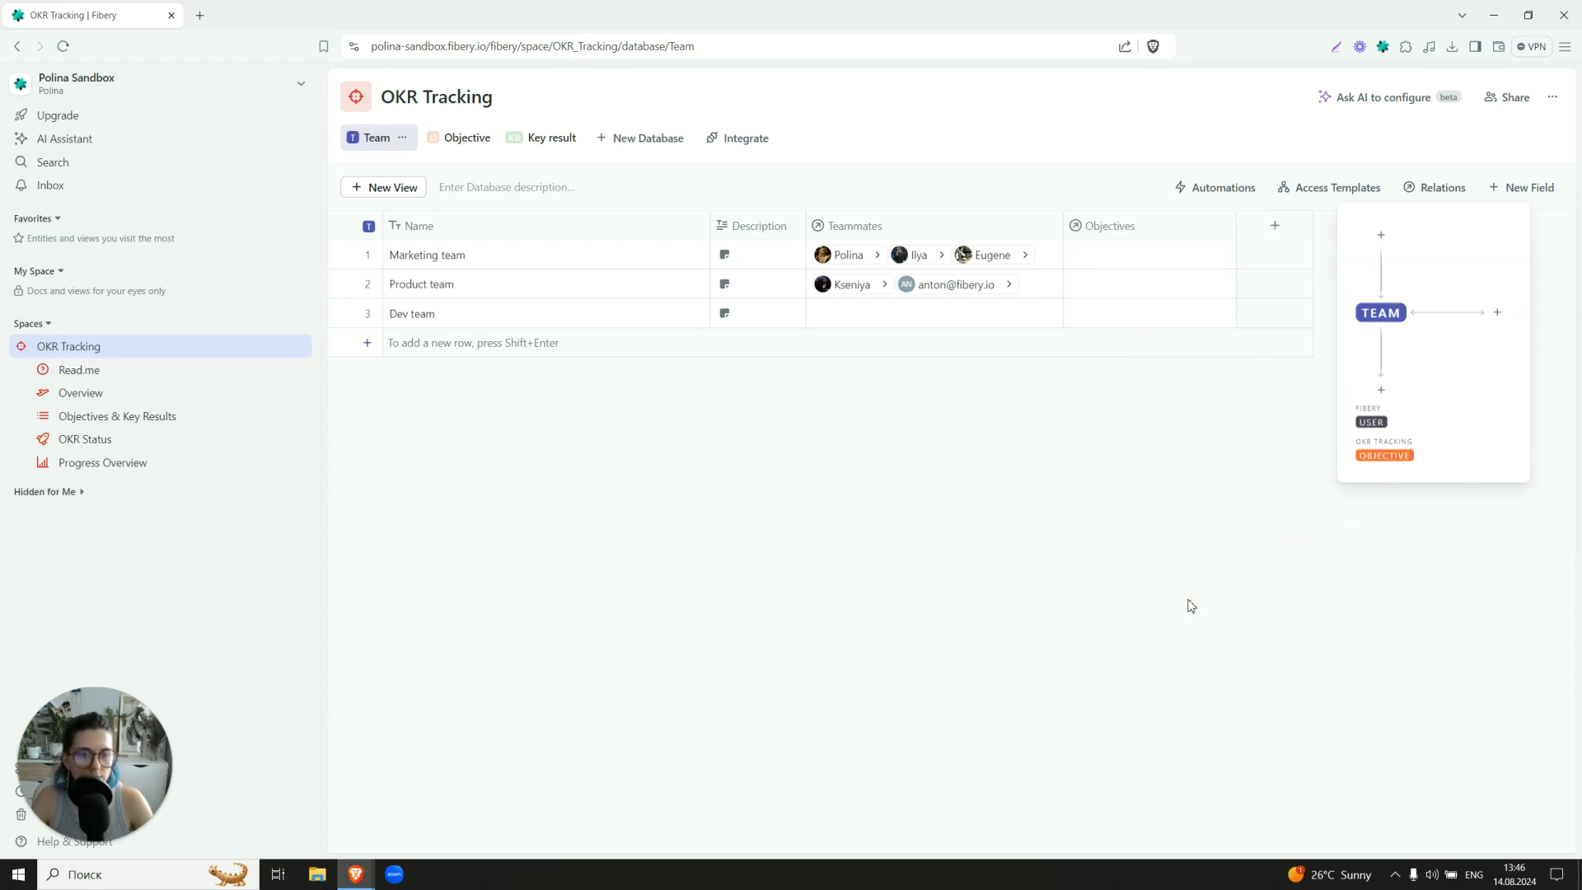
{"action": "left_click", "coordinate": [978, 438]}
Step: Link Increase Sales to Marketing team, Improve product loveability to Product team and Make development team stronger to Dev team, and widen the Objectives column
{"action": "left_click", "coordinate": [1126, 260]}
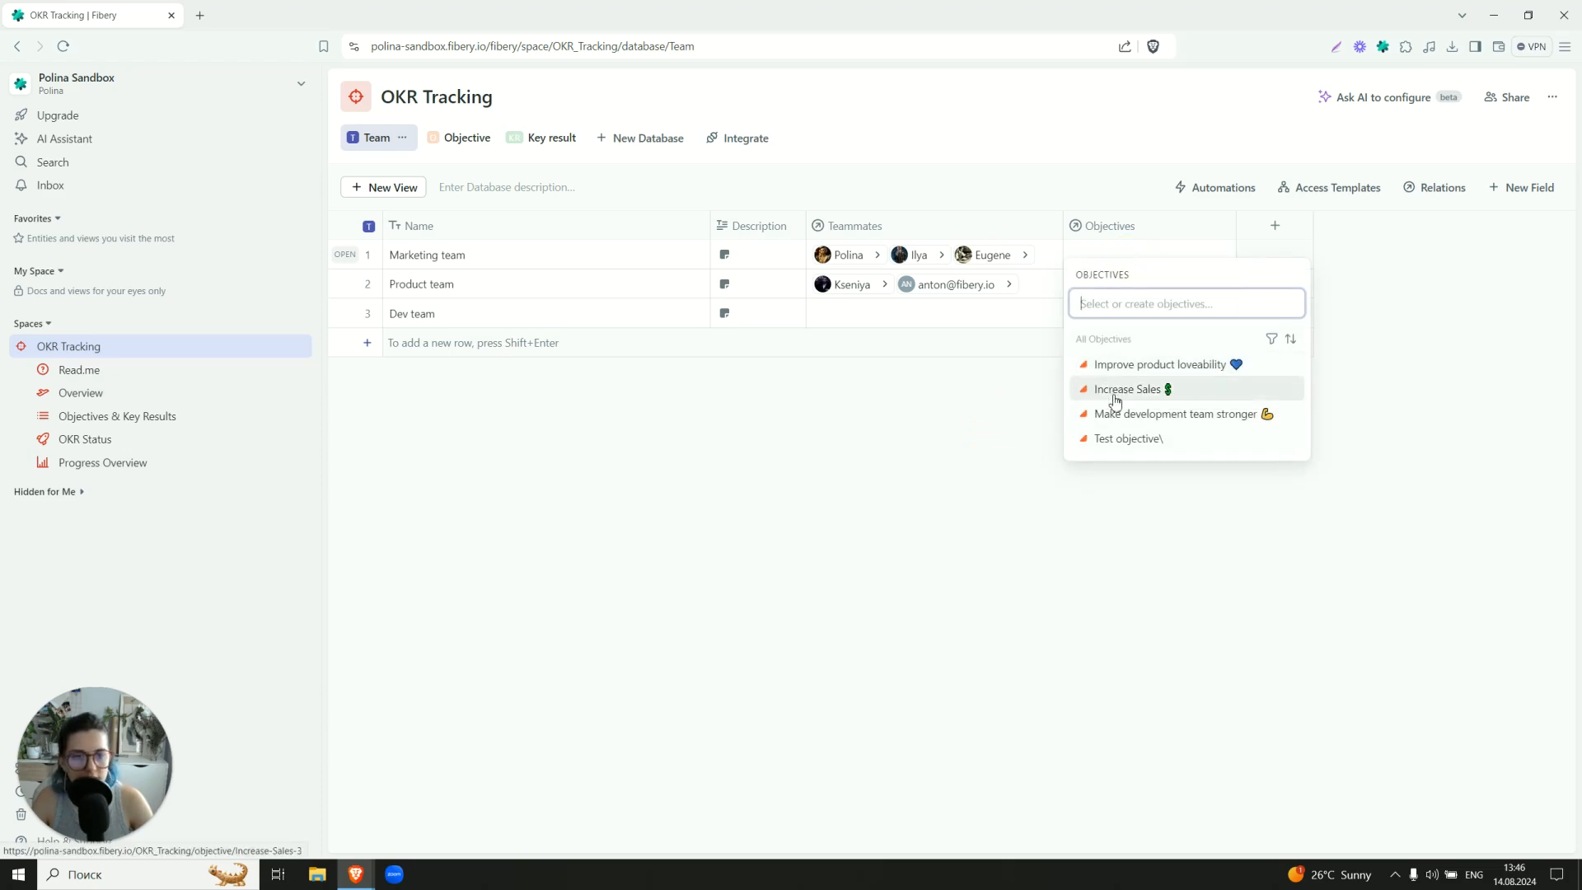
{"action": "left_click", "coordinate": [1112, 390]}
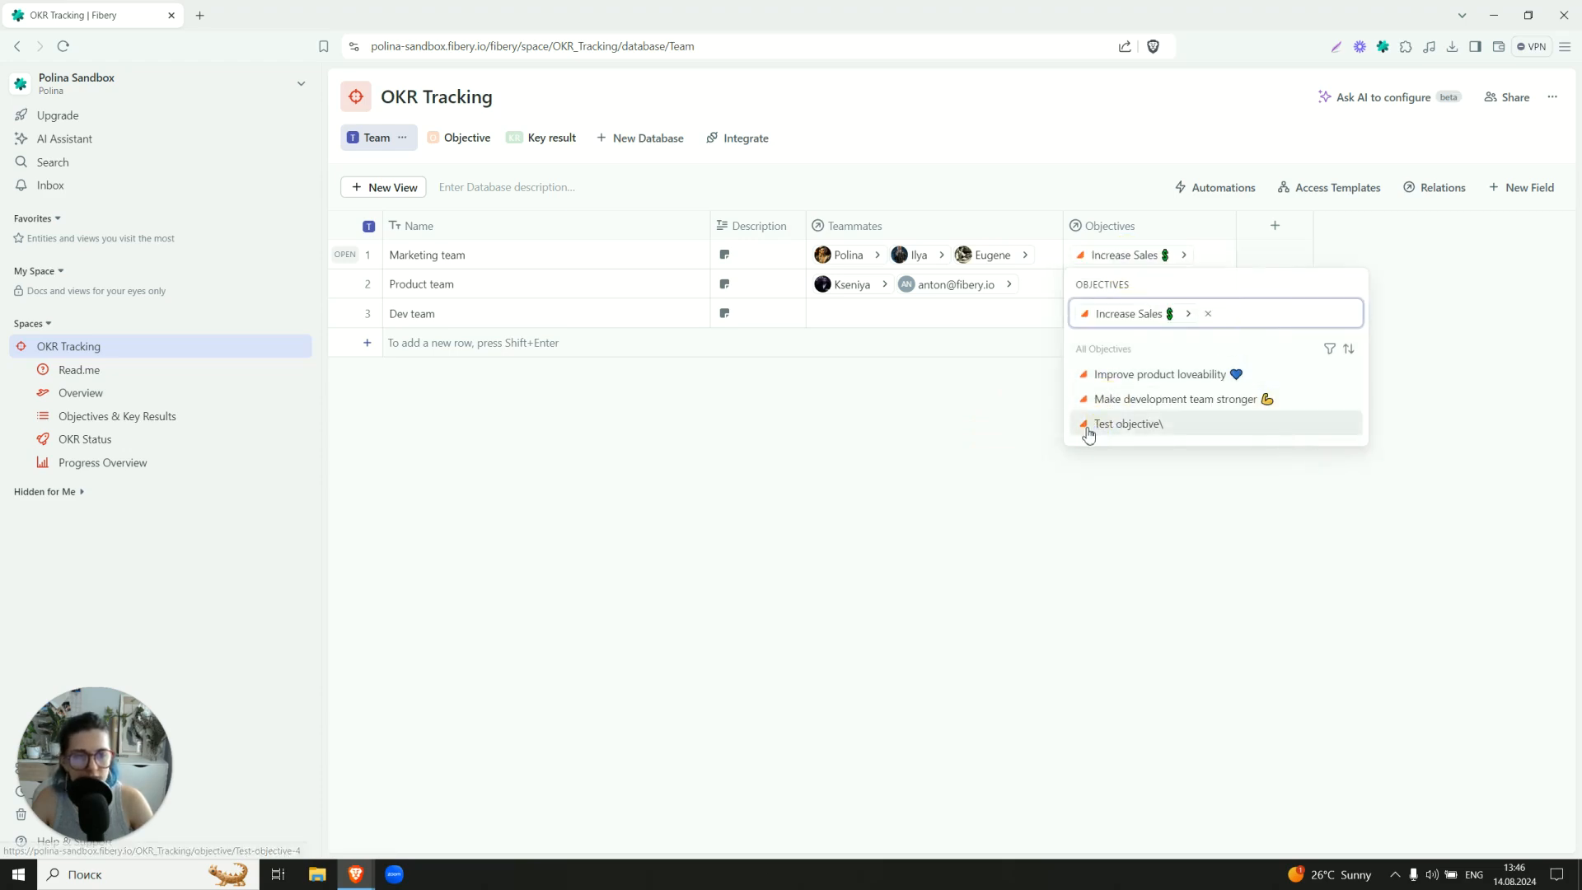
{"action": "left_click", "coordinate": [953, 430]}
{"action": "left_click", "coordinate": [1113, 288]}
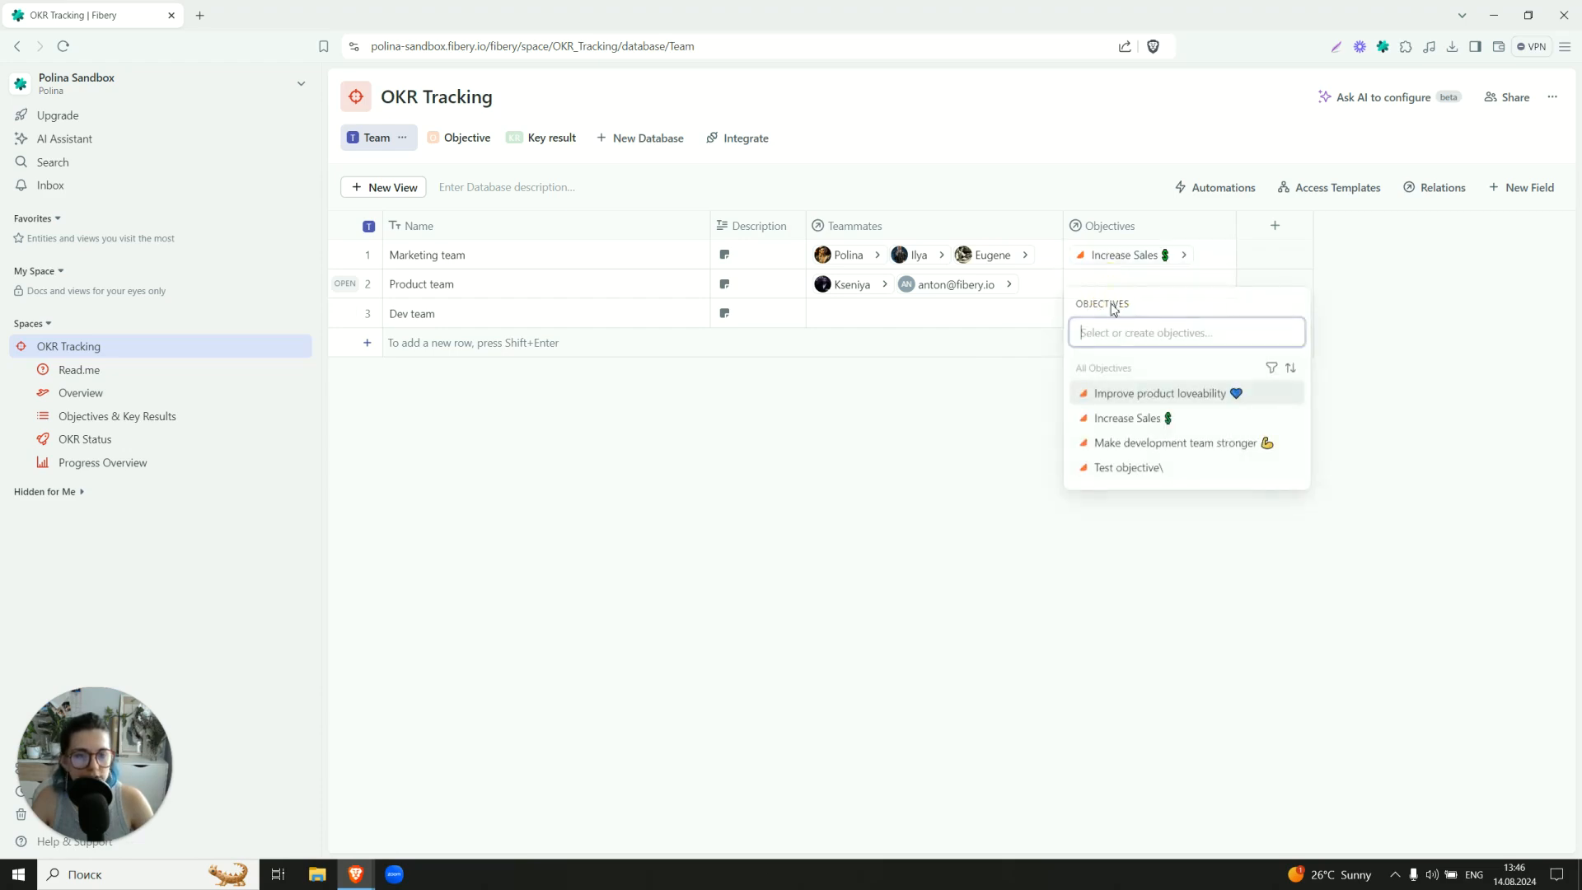
{"action": "left_click", "coordinate": [1104, 393]}
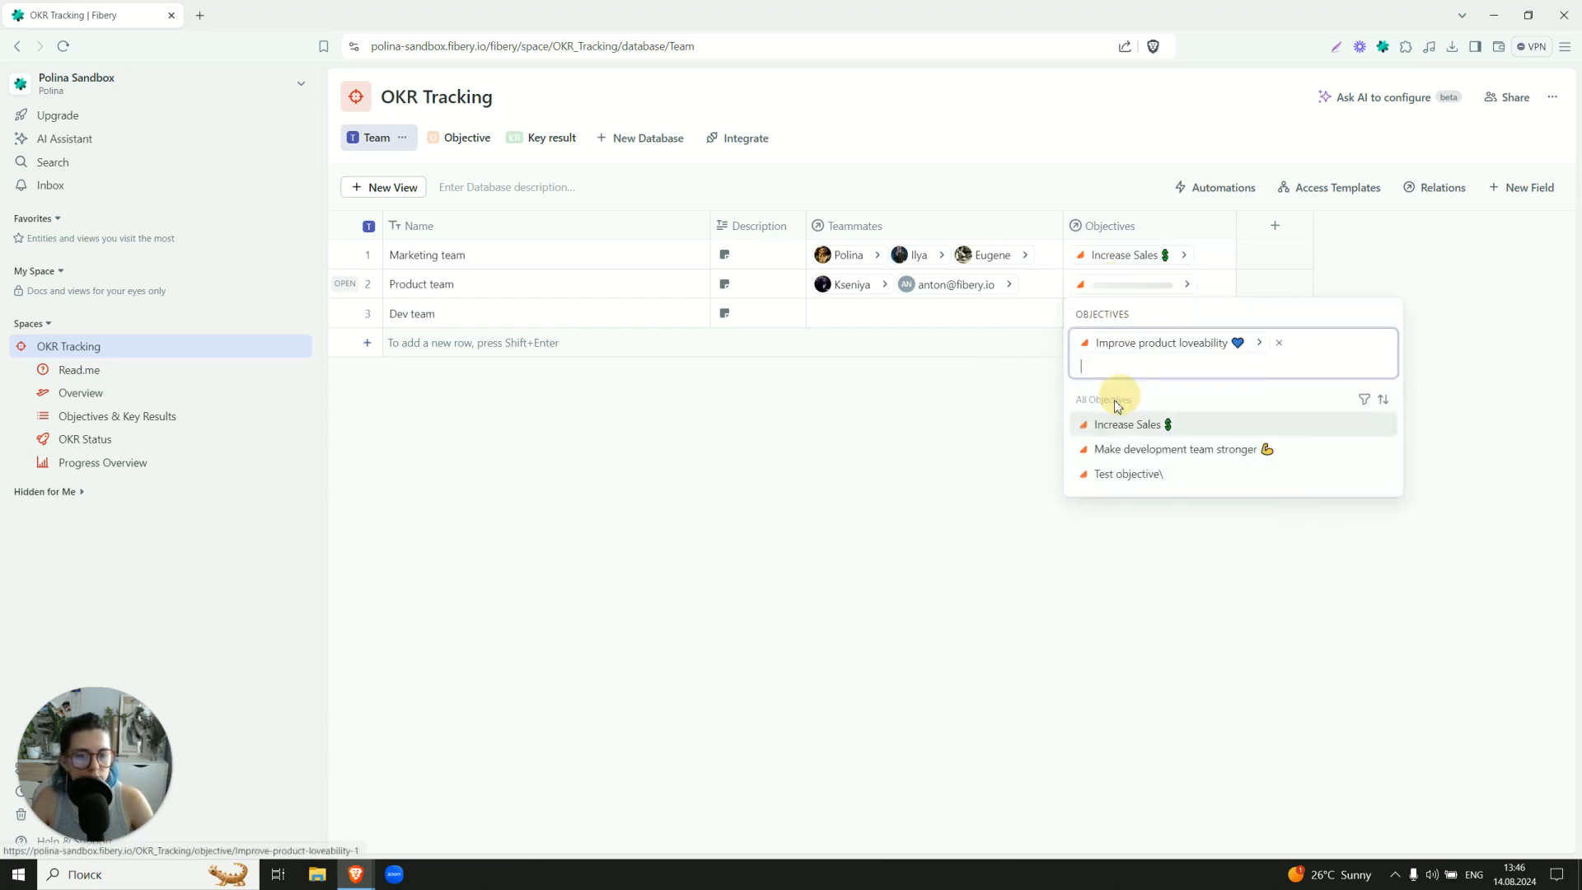
{"action": "left_click", "coordinate": [957, 423]}
{"action": "left_click", "coordinate": [1127, 318]}
{"action": "left_click", "coordinate": [1149, 474]}
{"action": "left_click", "coordinate": [1006, 469]}
{"action": "left_click_drag", "start_coordinate": [1238, 225], "coordinate": [1398, 223]}
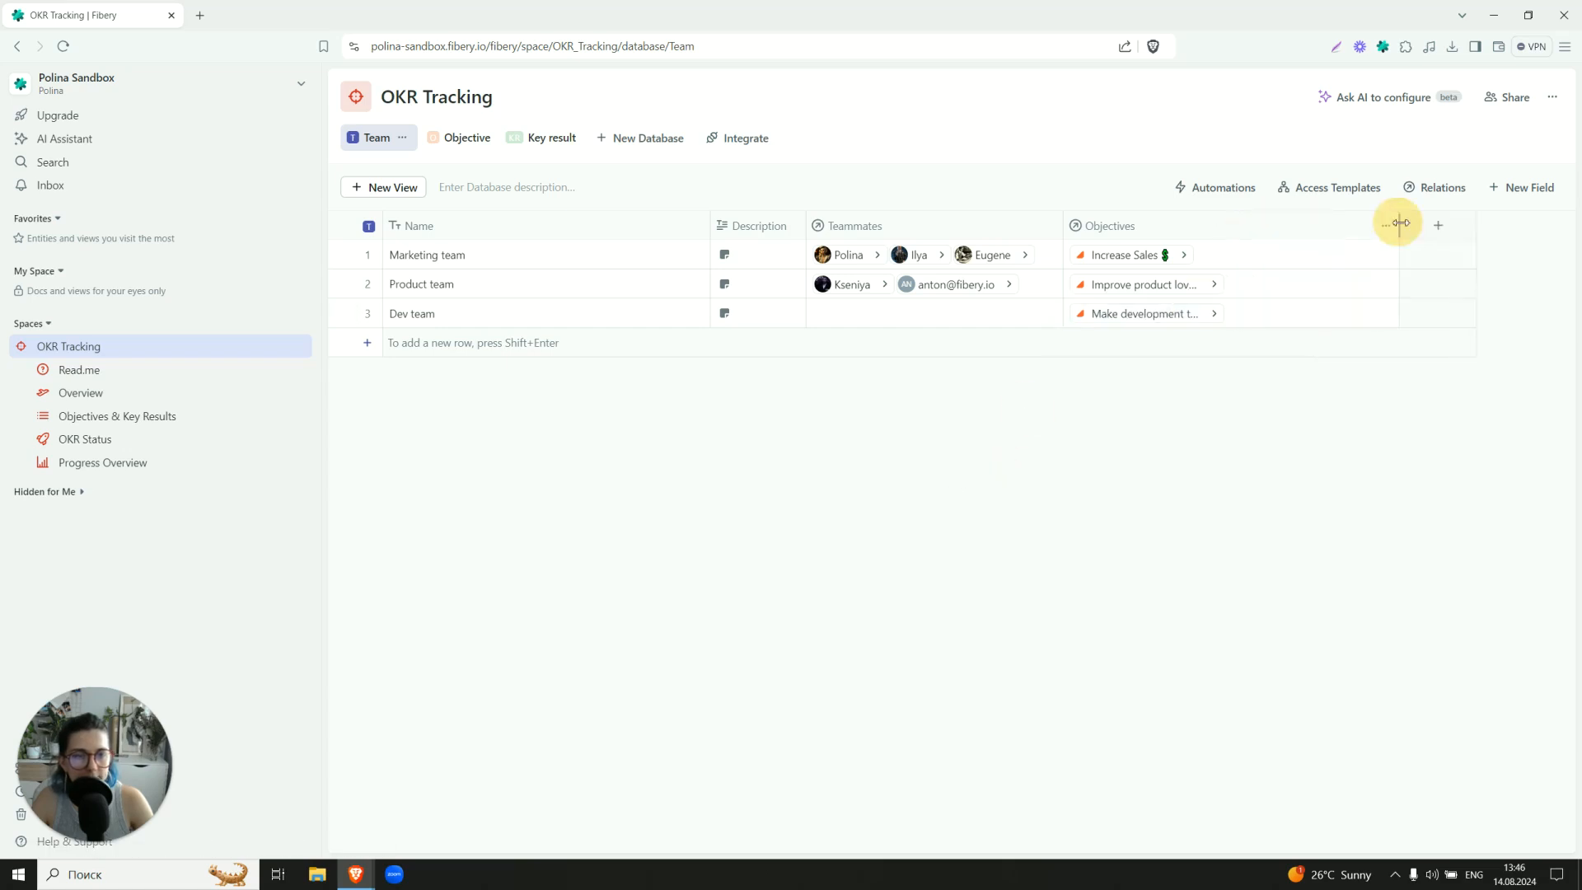
Step: Open the Improve product loveability objective, move its Team field above Progress, and return to the Objective database
{"action": "left_click", "coordinate": [461, 139]}
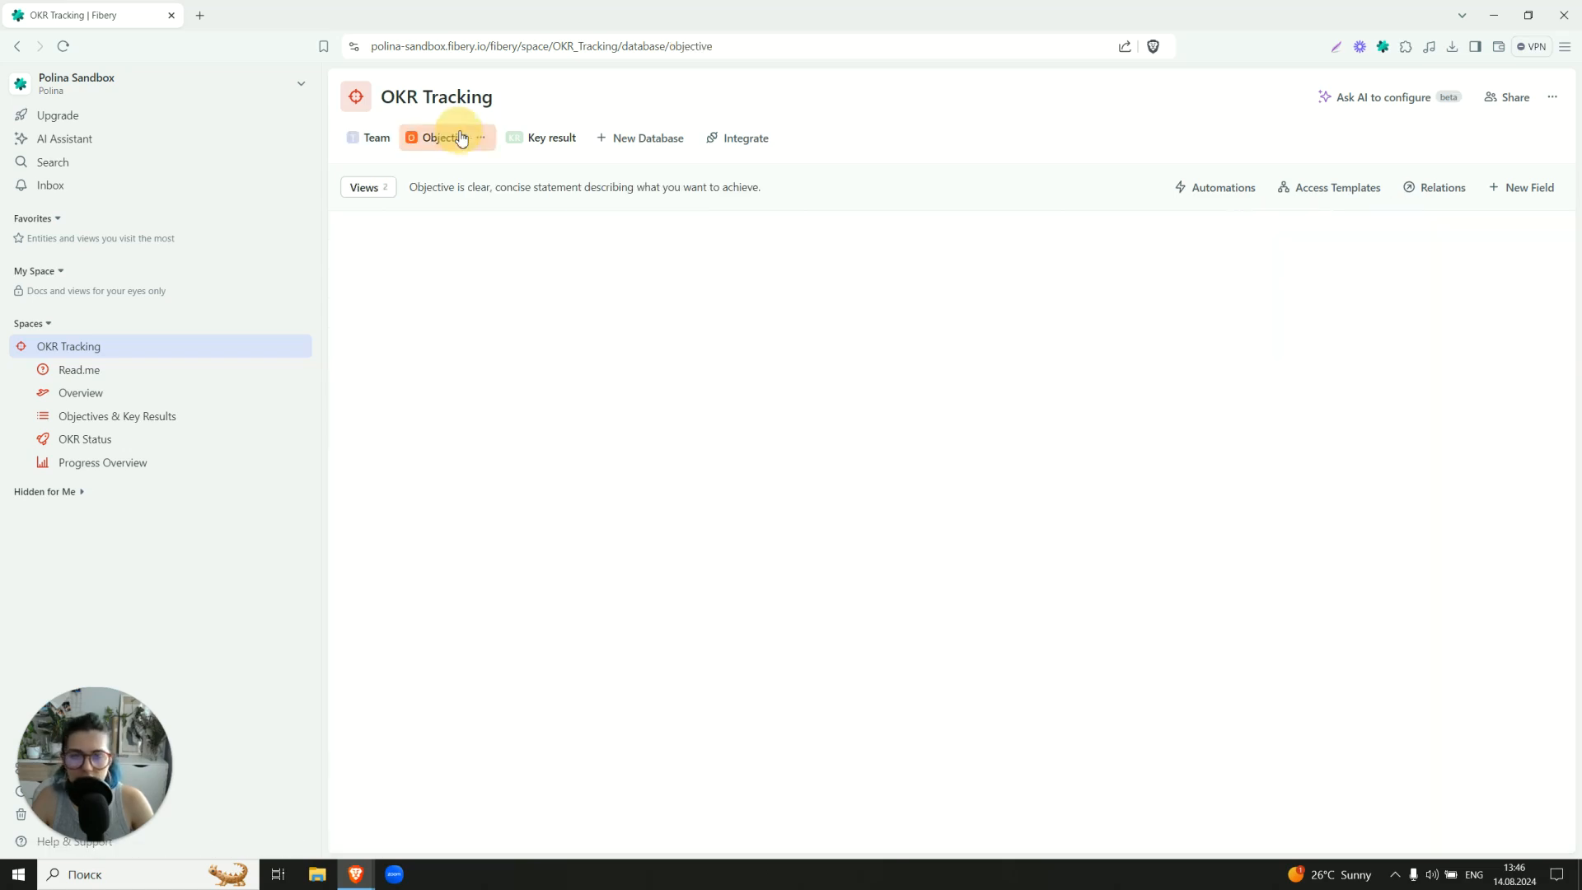
{"action": "left_click", "coordinate": [345, 255]}
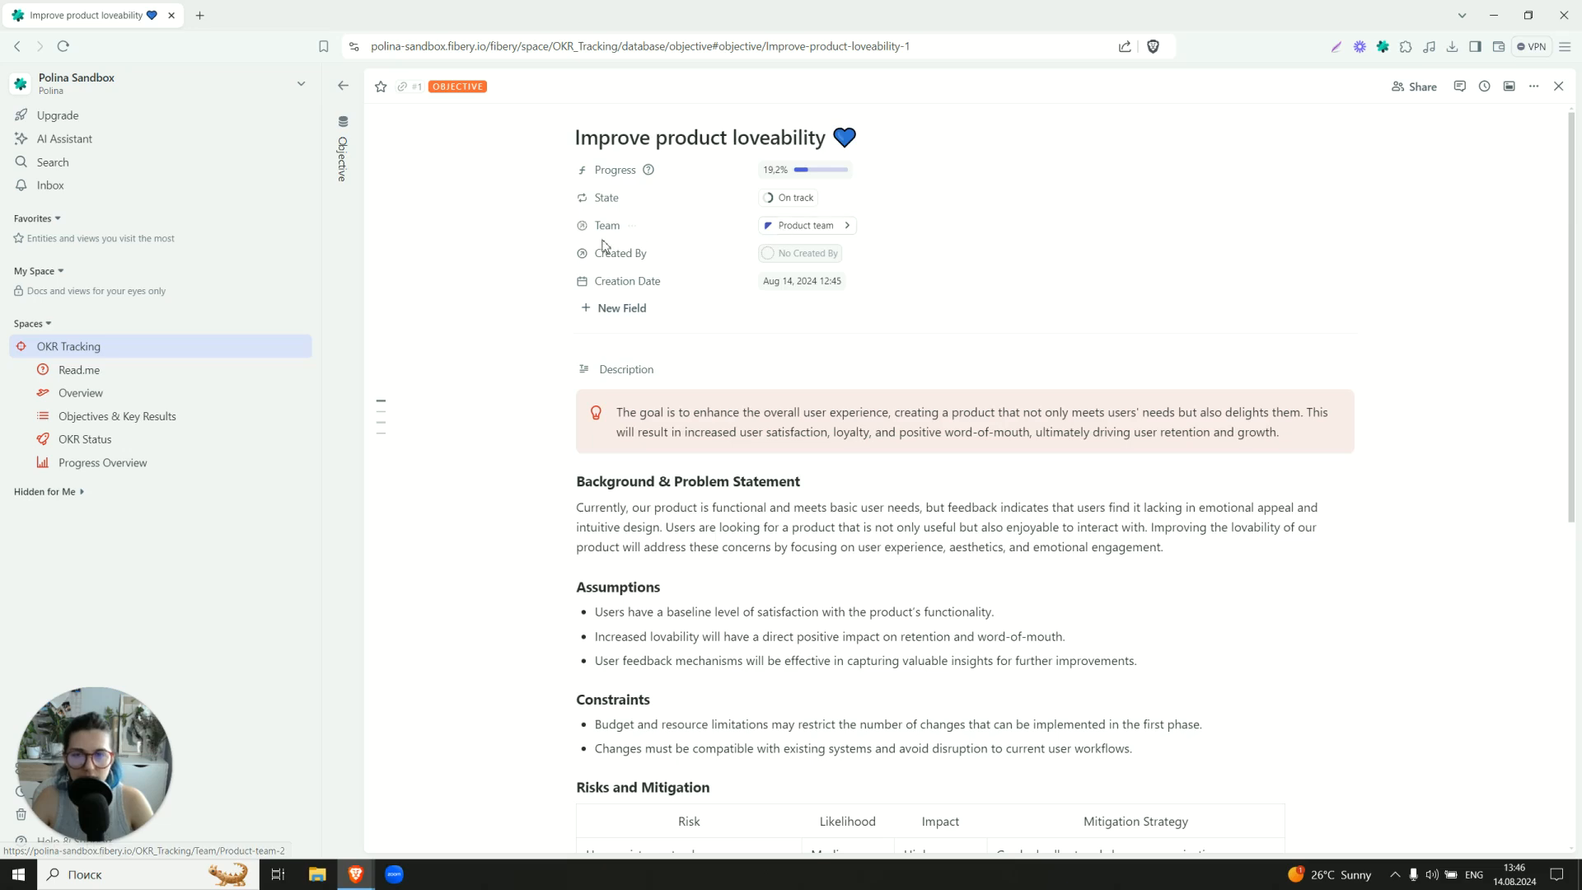
{"action": "left_click_drag", "start_coordinate": [582, 224], "coordinate": [582, 163]}
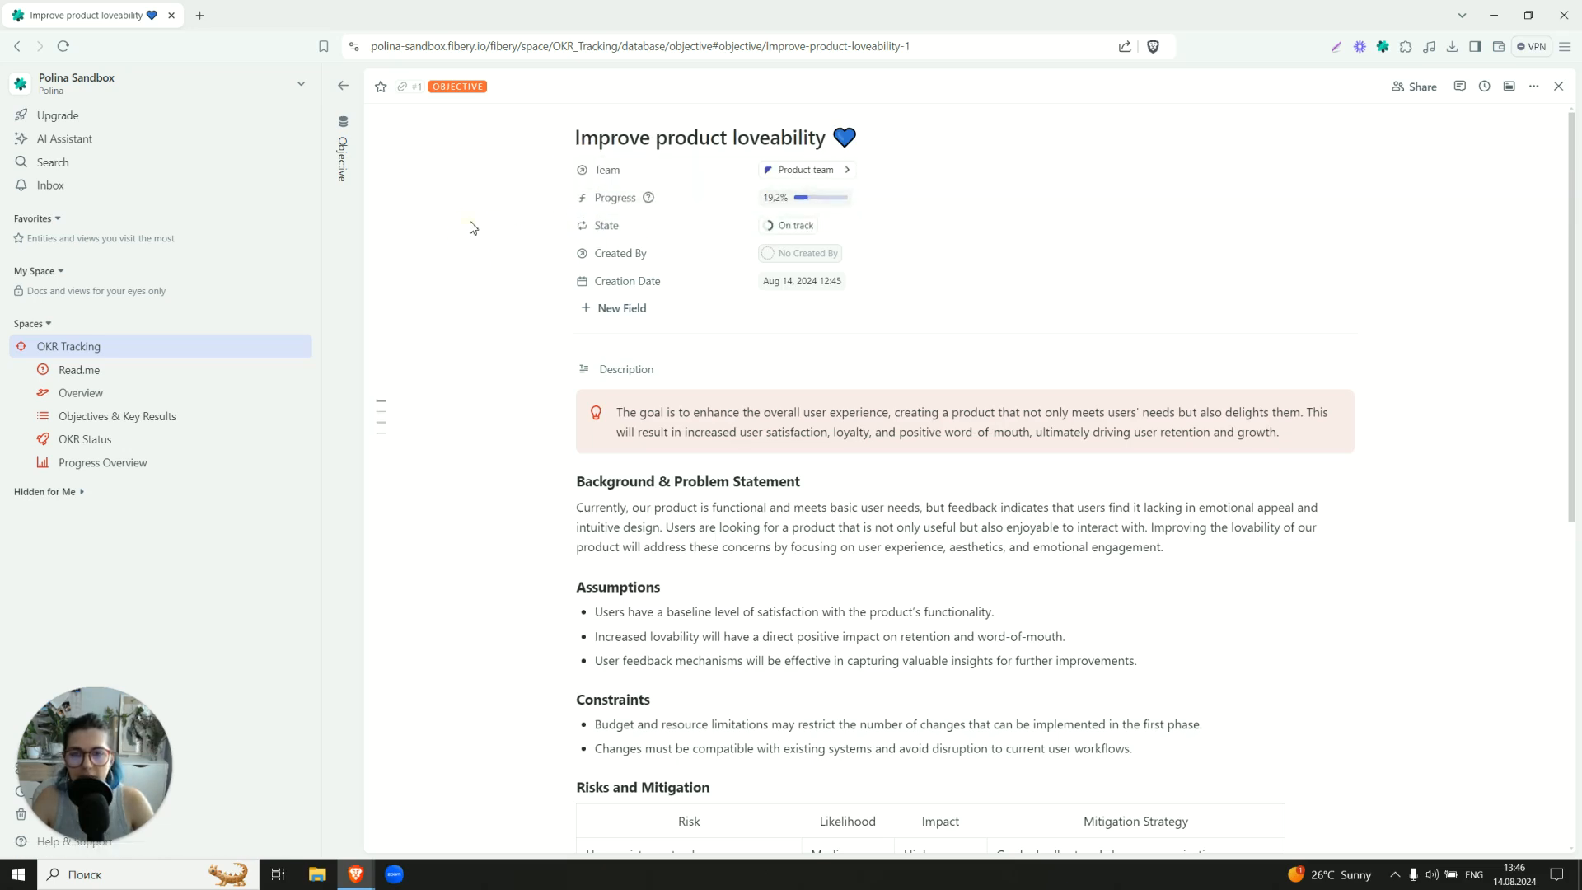
{"action": "left_click", "coordinate": [343, 239]}
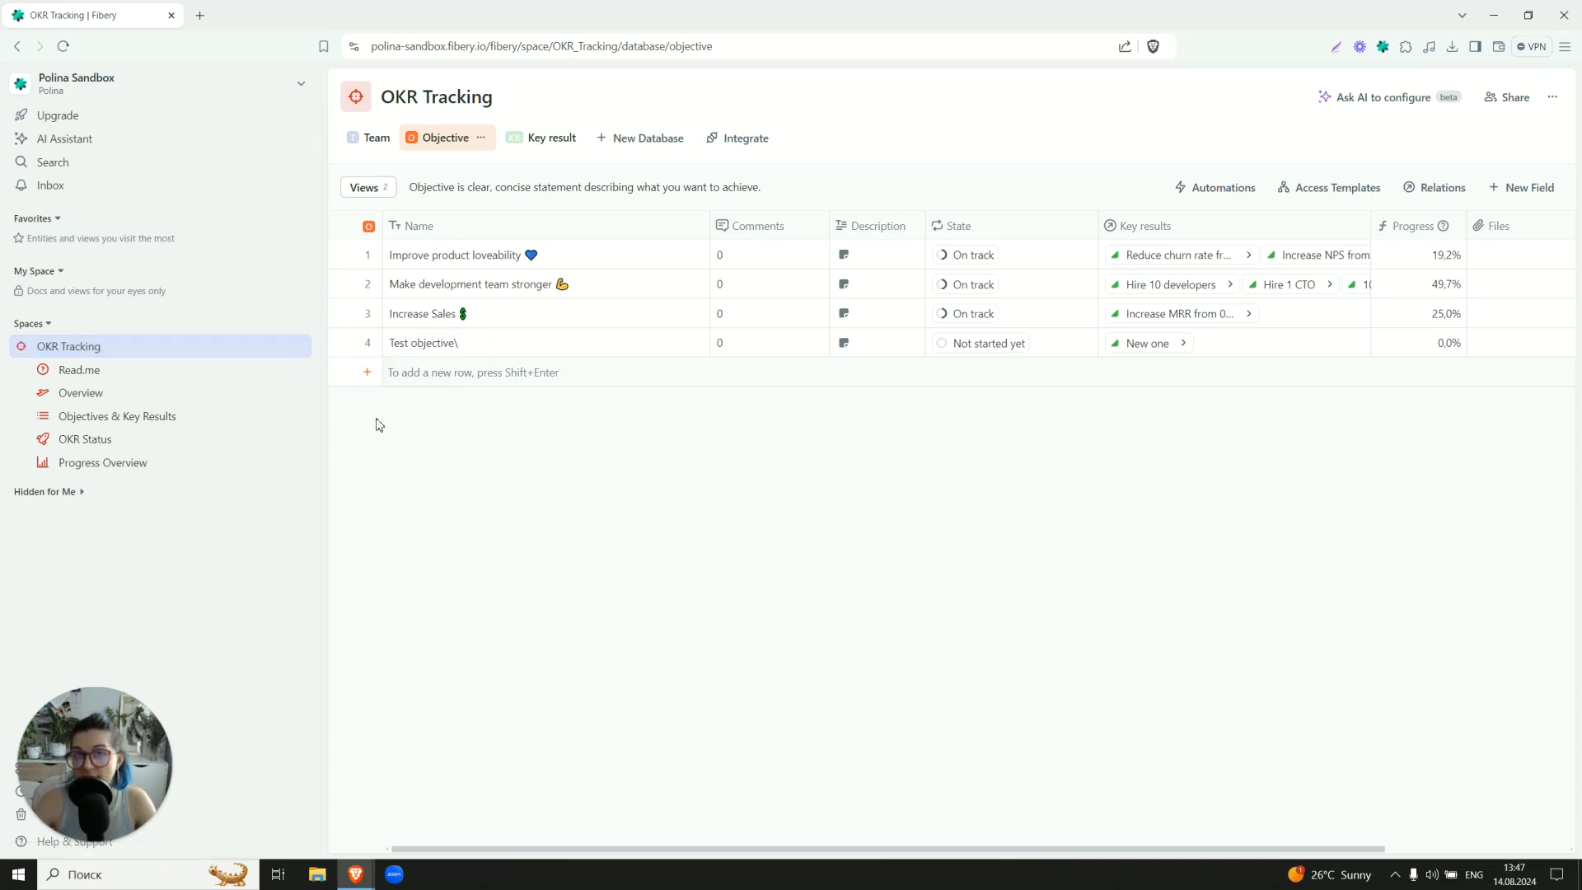
Step: Create a board view in the OKR Tracking space showing Objective cards with Team as columns
{"action": "left_click", "coordinate": [299, 346]}
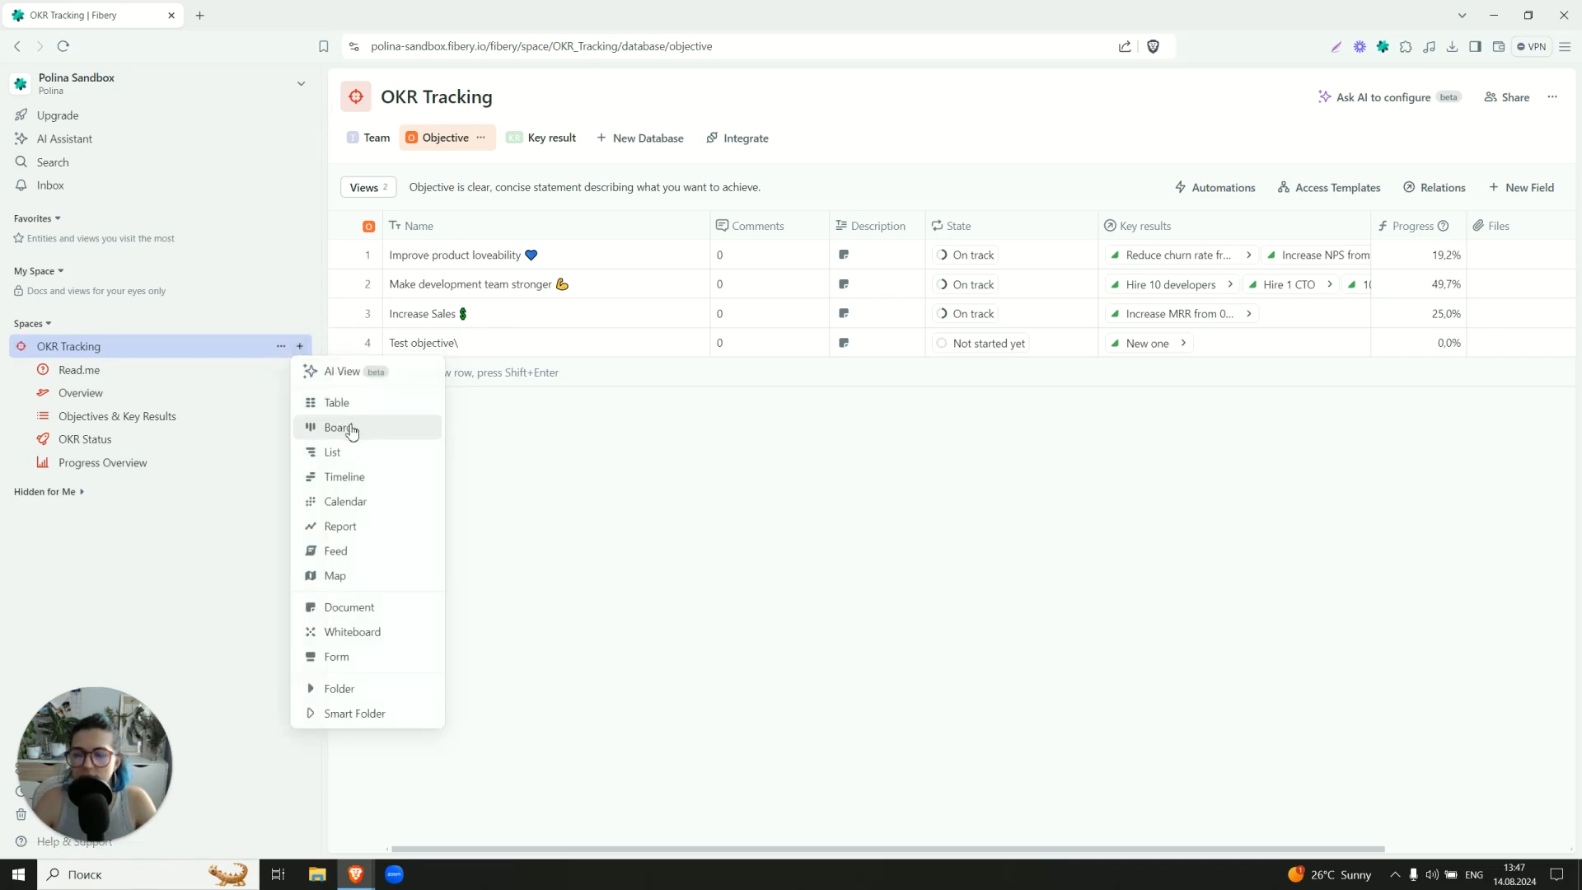
{"action": "left_click", "coordinate": [352, 429]}
{"action": "left_click", "coordinate": [1199, 138]}
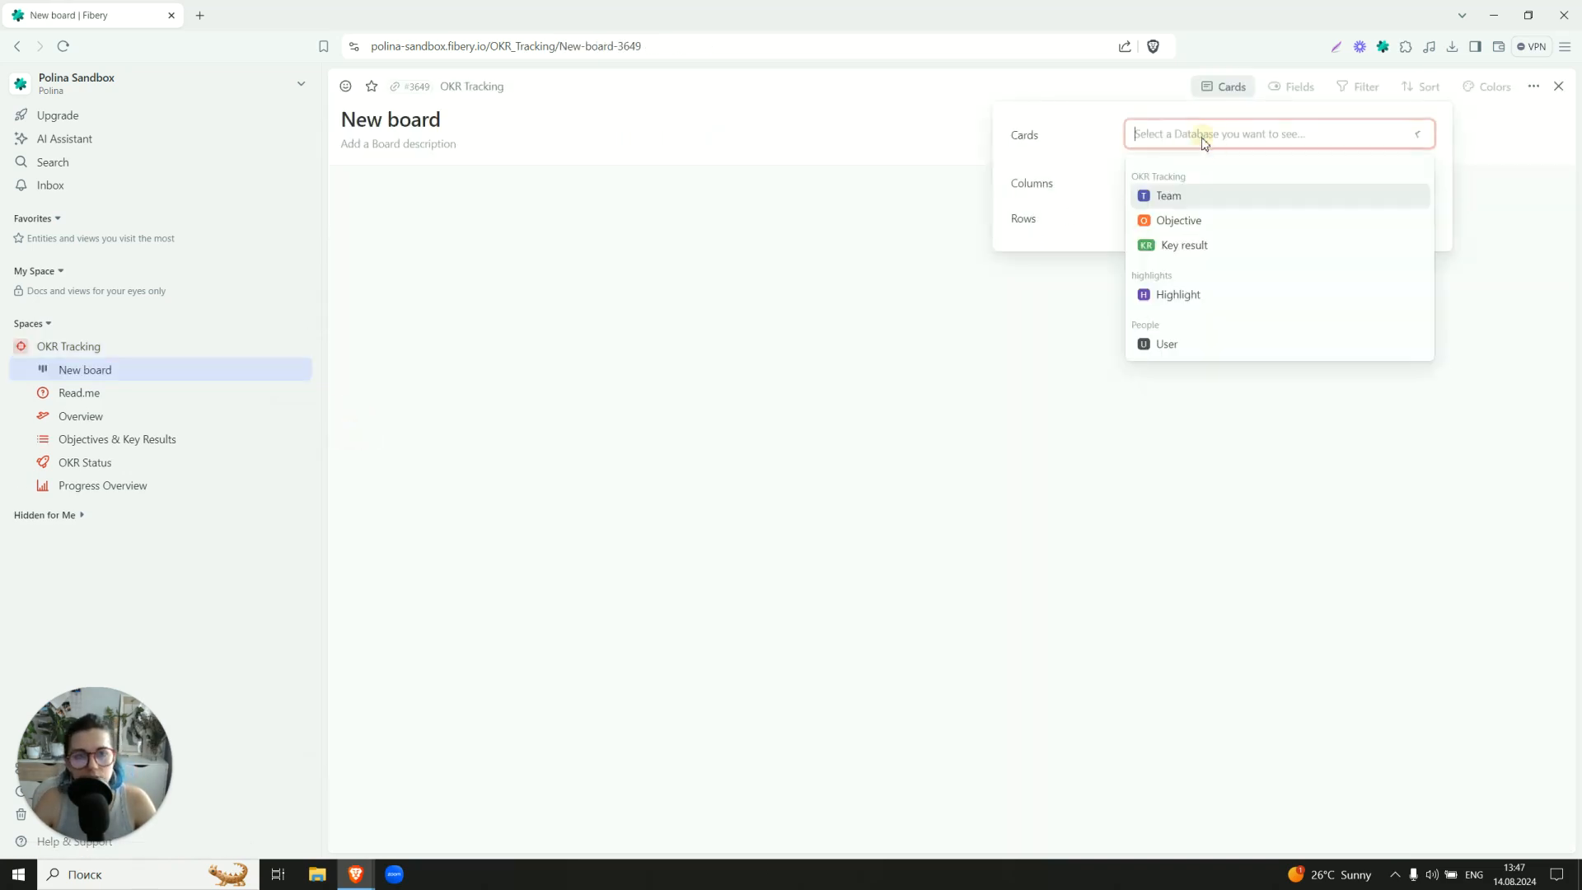
{"action": "left_click", "coordinate": [1174, 227]}
{"action": "left_click", "coordinate": [1115, 251]}
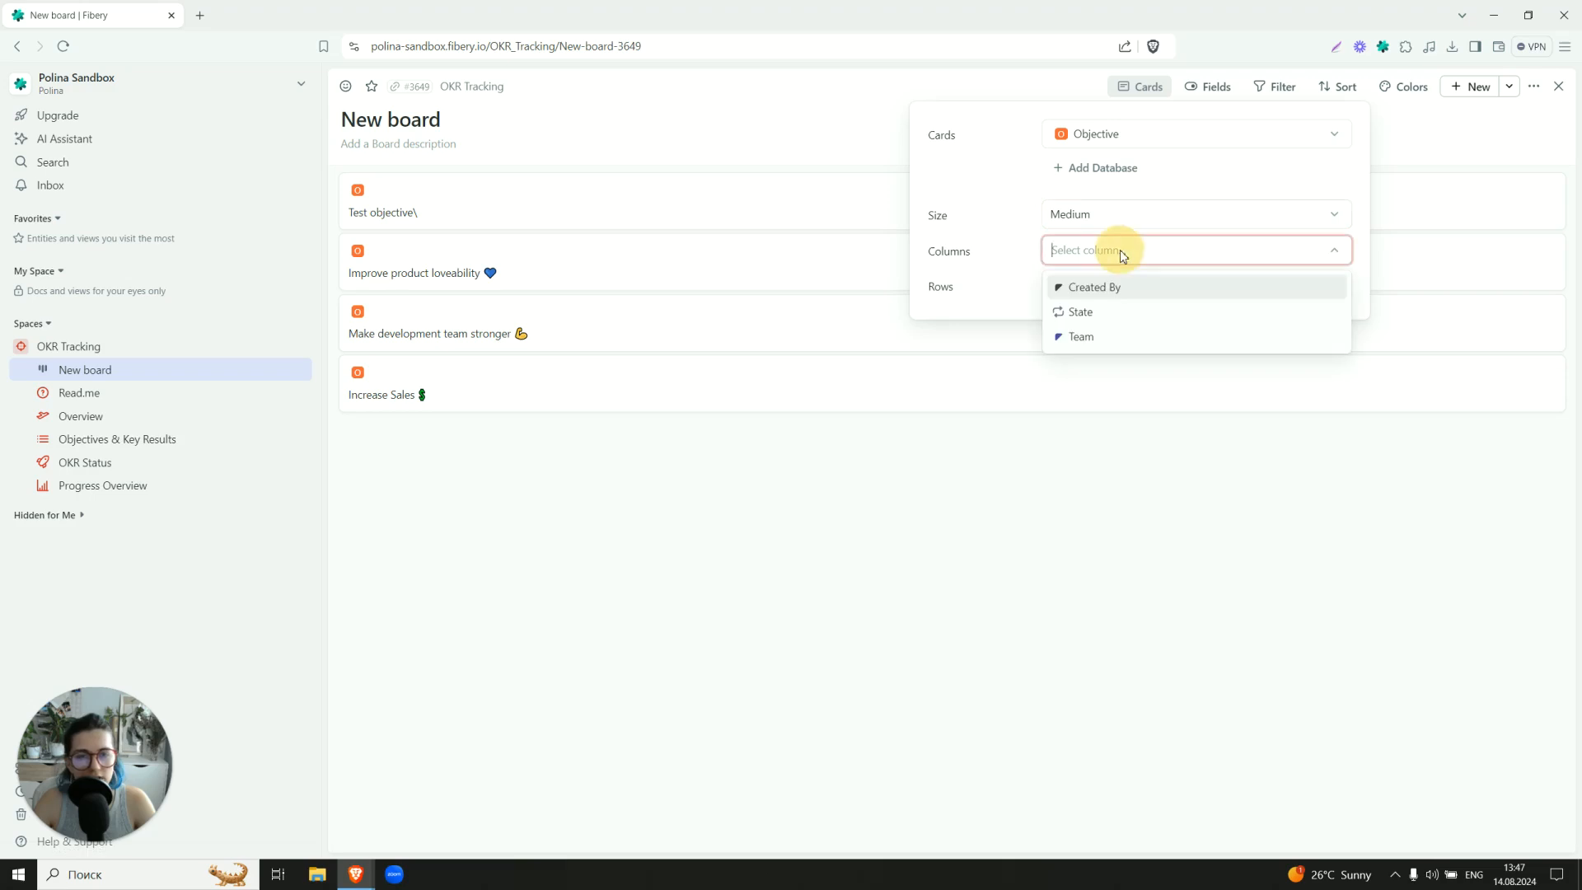
{"action": "left_click", "coordinate": [1089, 338]}
{"action": "left_click", "coordinate": [498, 386]}
Step: Delete the test objective card from the No Team column of the board
{"action": "right_click", "coordinate": [486, 228]}
{"action": "left_click", "coordinate": [519, 452]}
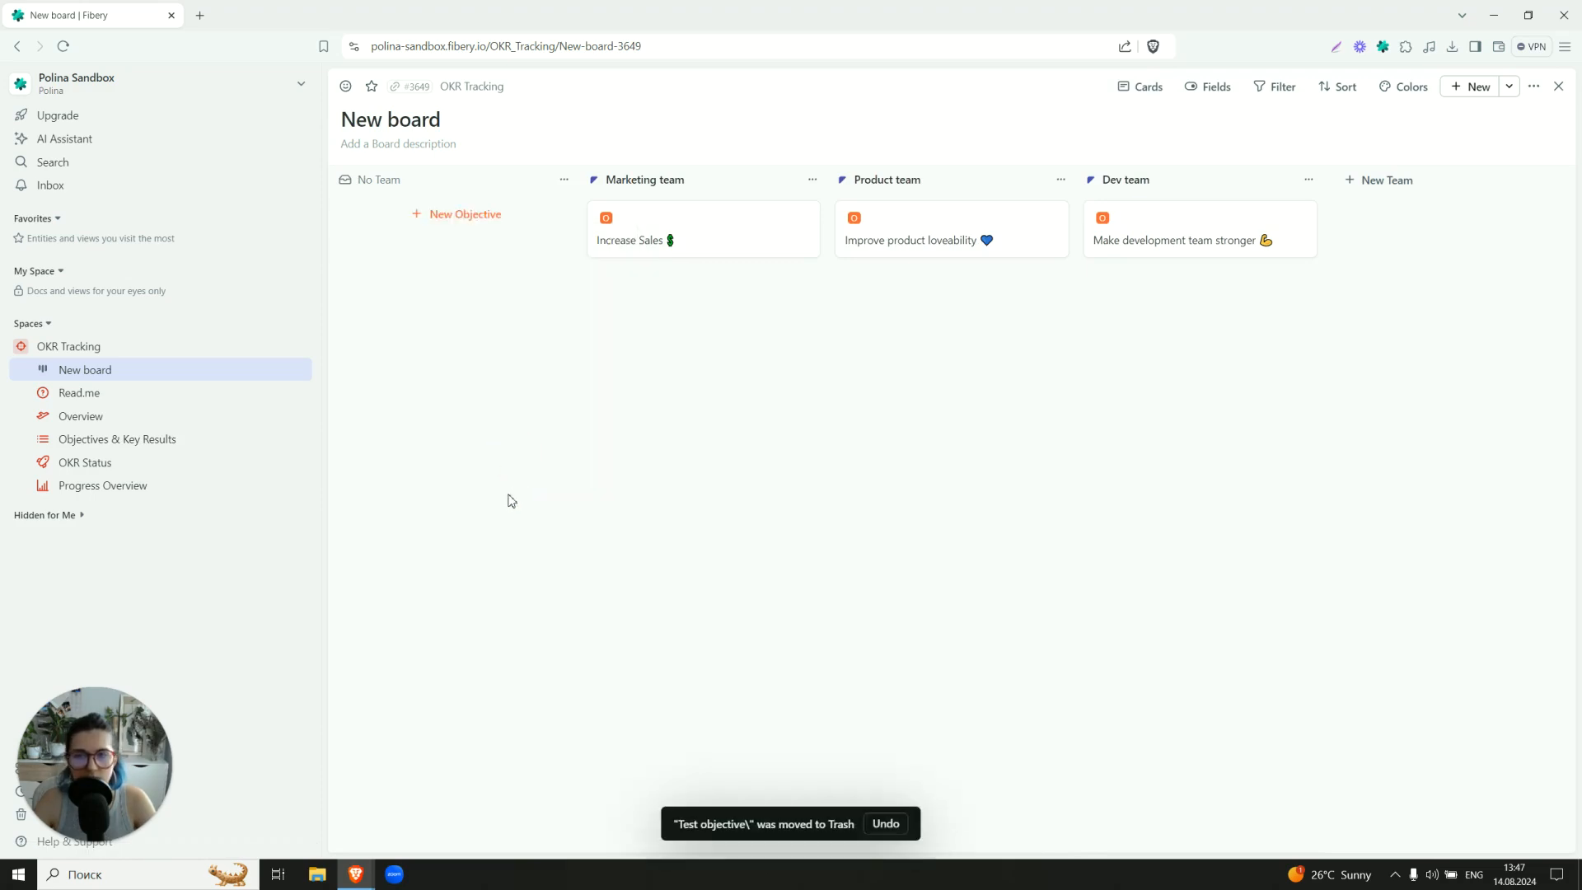
Step: Show the Progress and State fields on the board's Objective cards
{"action": "left_click", "coordinate": [1207, 86]}
{"action": "left_click", "coordinate": [1184, 426]}
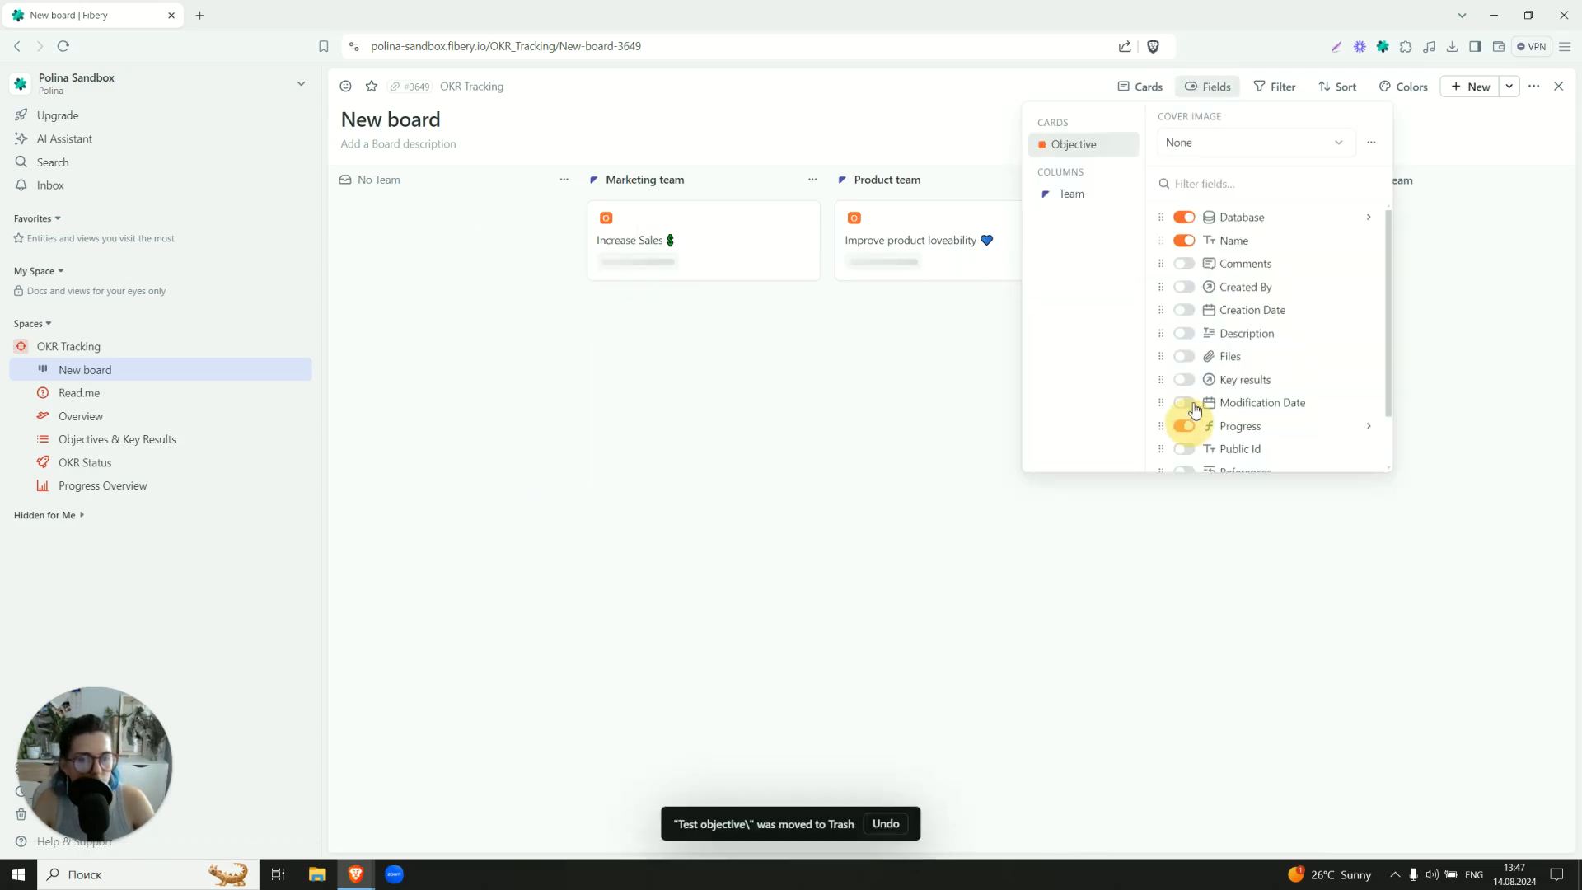
{"action": "scroll", "coordinate": [1186, 412], "scroll_direction": "down", "scroll_amount": 1}
{"action": "left_click", "coordinate": [1184, 433]}
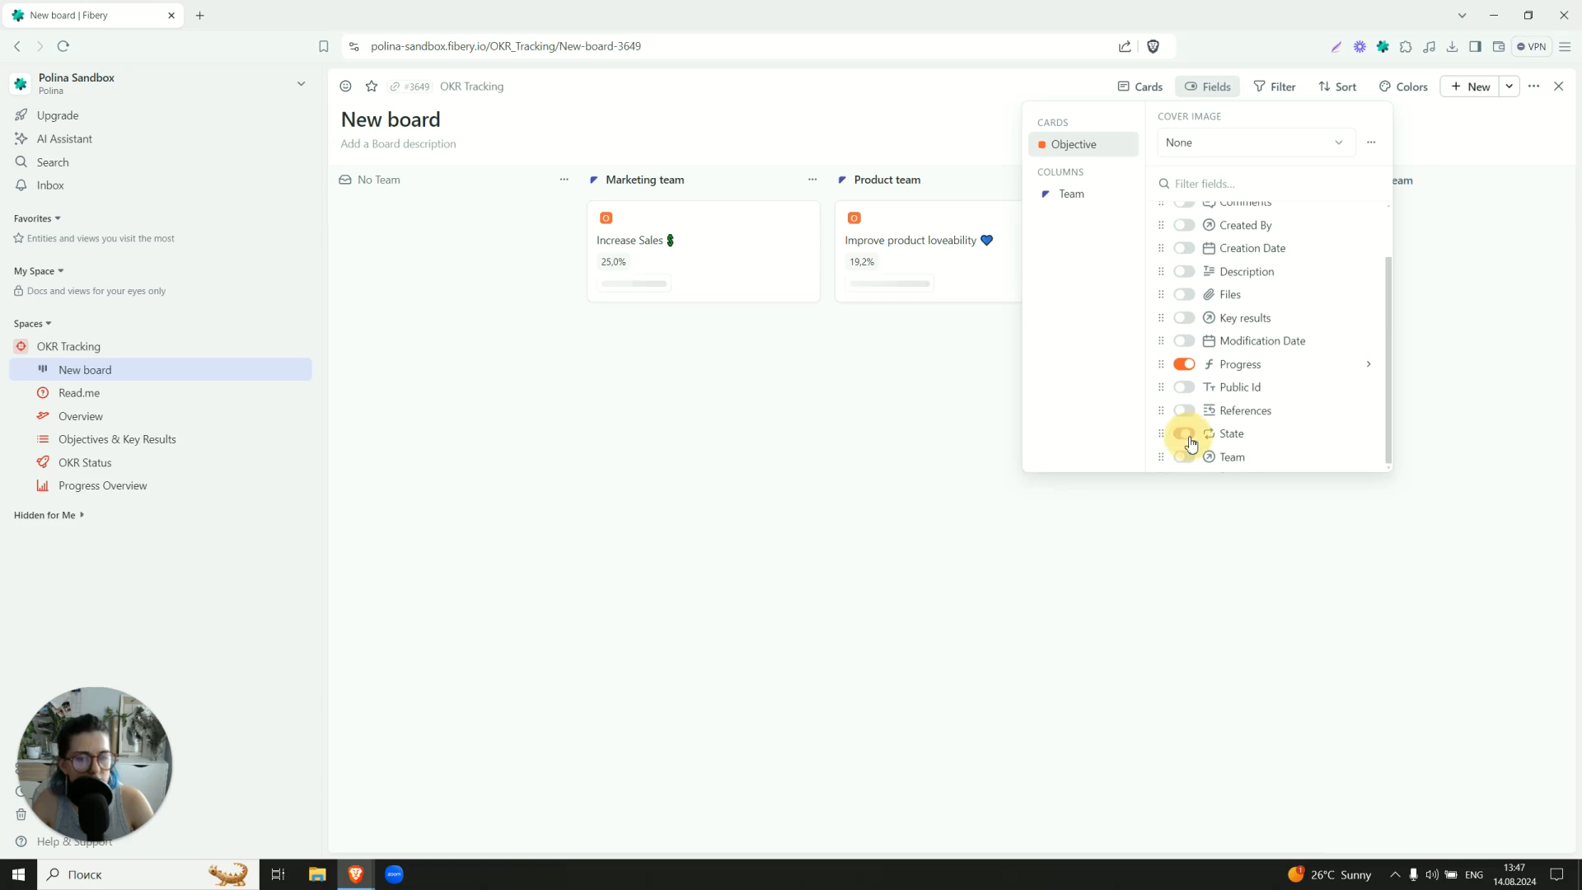
{"action": "left_click", "coordinate": [614, 451]}
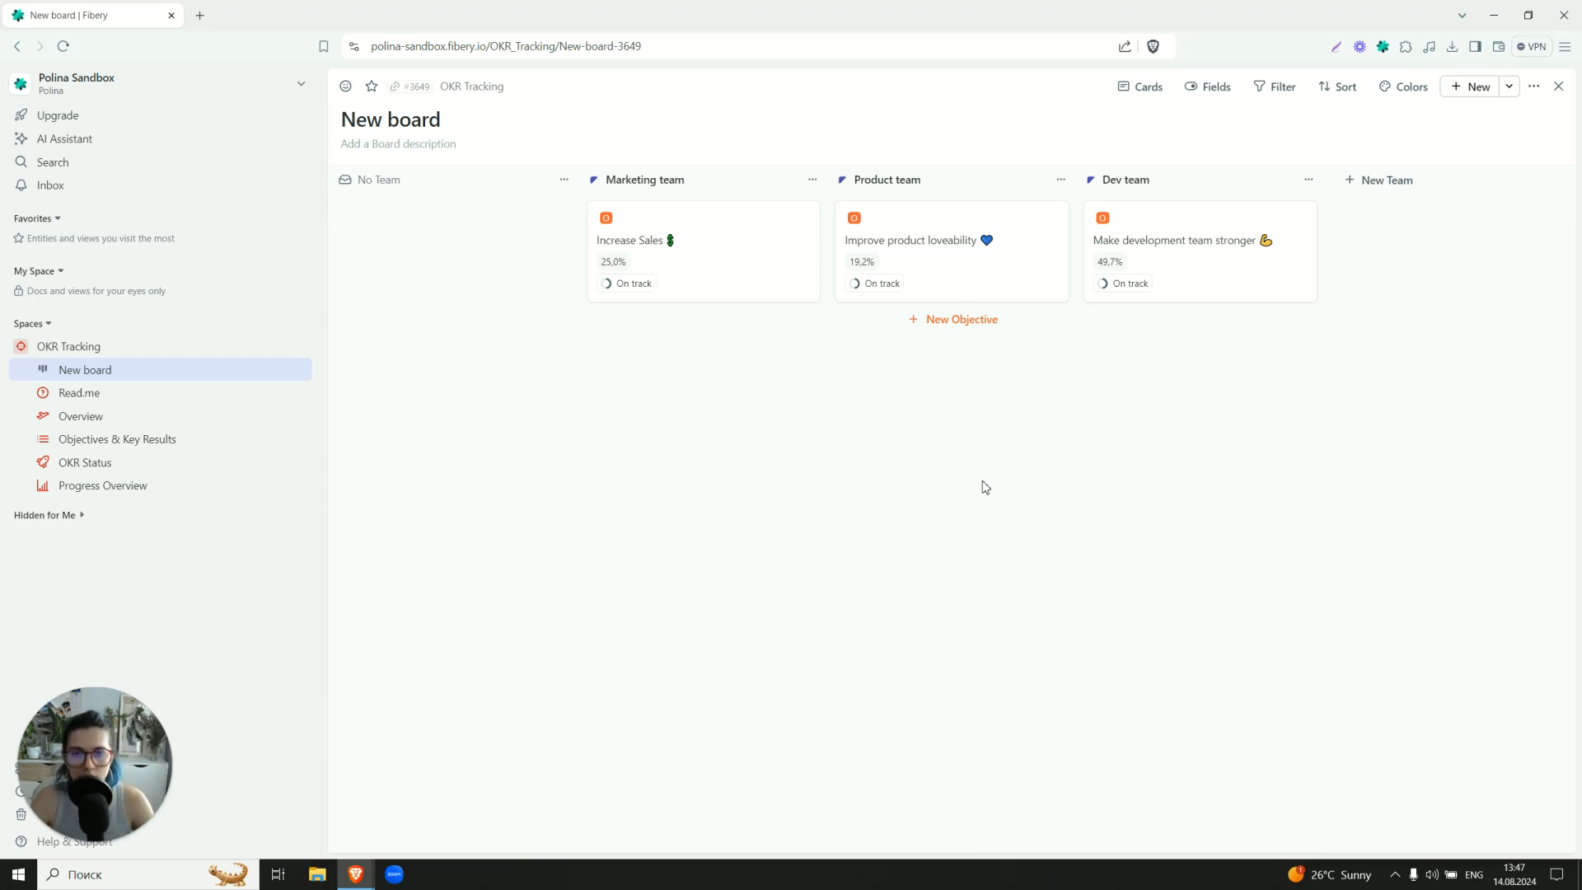
{"action": "left_click", "coordinate": [1275, 87]}
{"action": "left_click", "coordinate": [520, 435]}
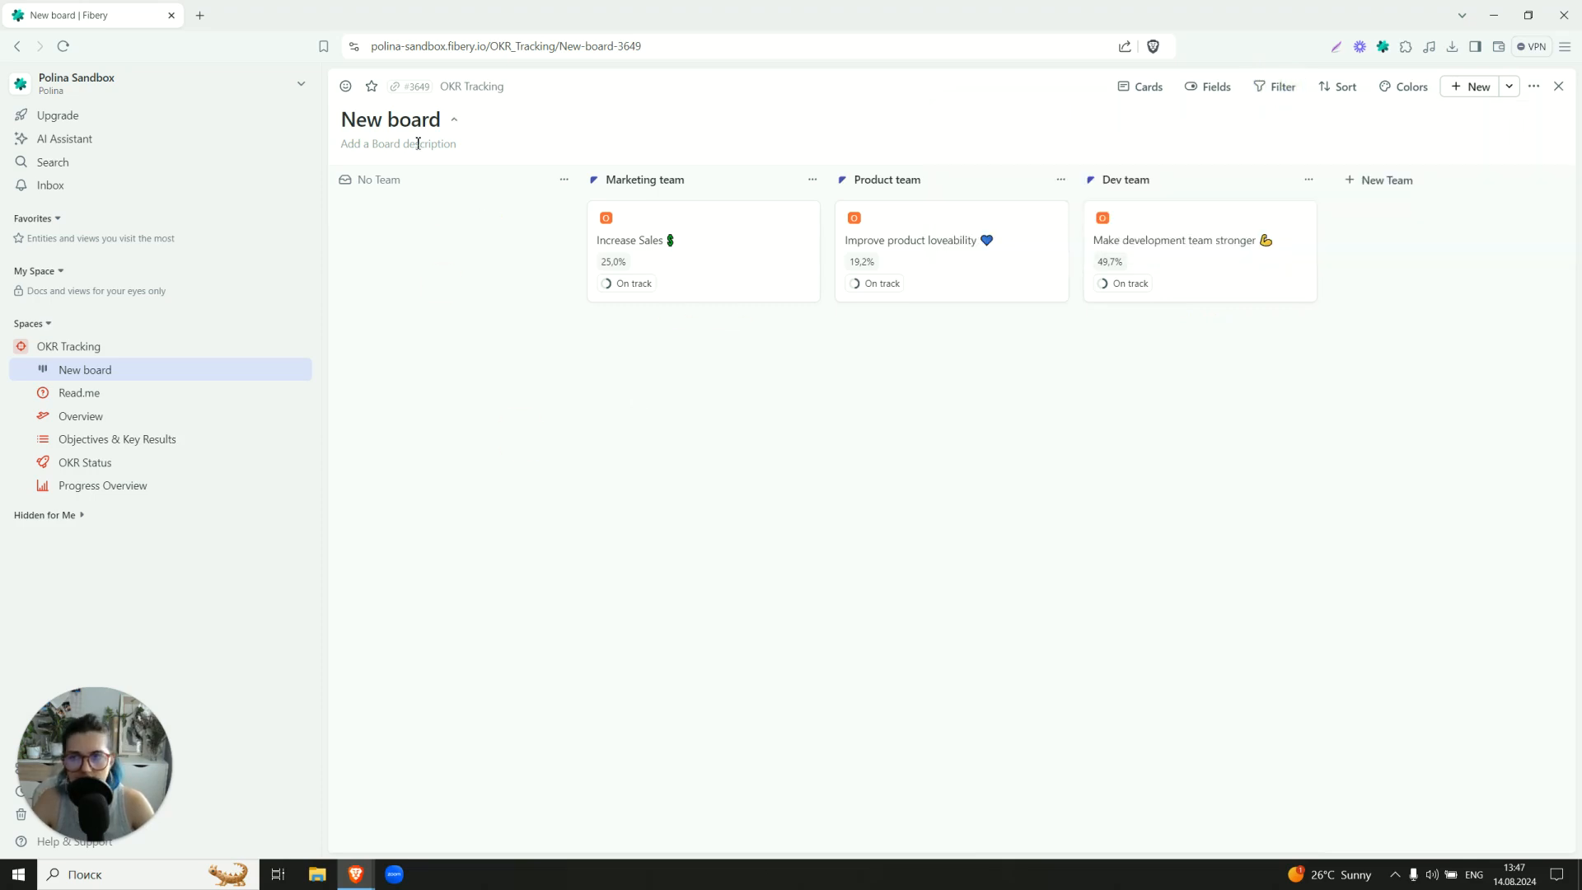
Step: Rename the board "Objectives by team" and give it a red columned-building icon
{"action": "left_click_drag", "start_coordinate": [446, 123], "coordinate": [334, 126]}
{"action": "type", "text": "Objectives by team"}
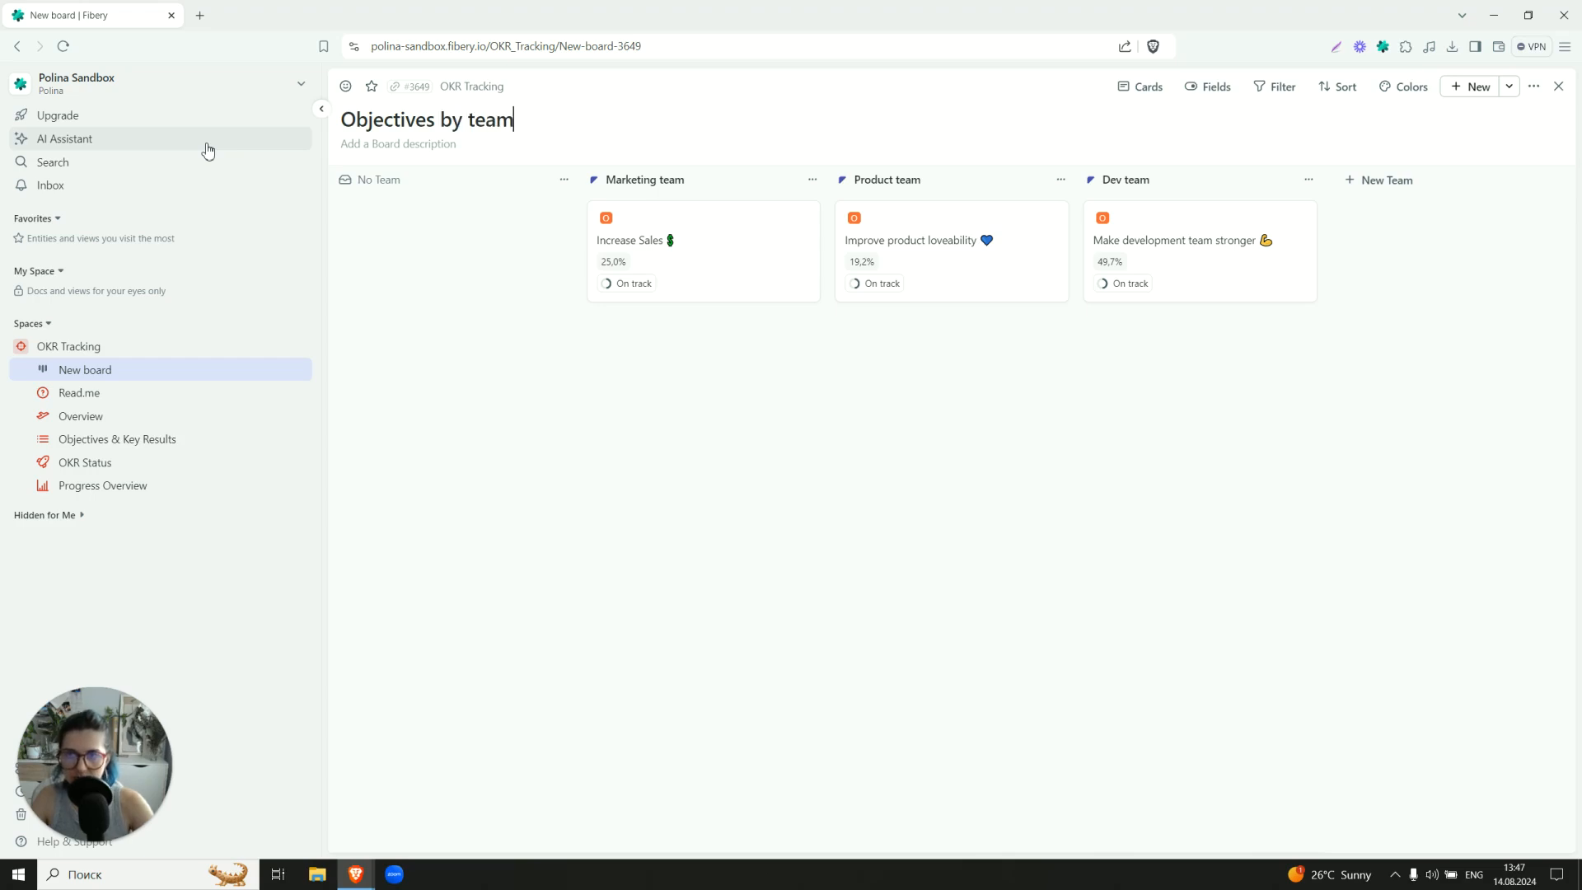
{"action": "left_click", "coordinate": [345, 86]}
{"action": "left_click", "coordinate": [429, 161]}
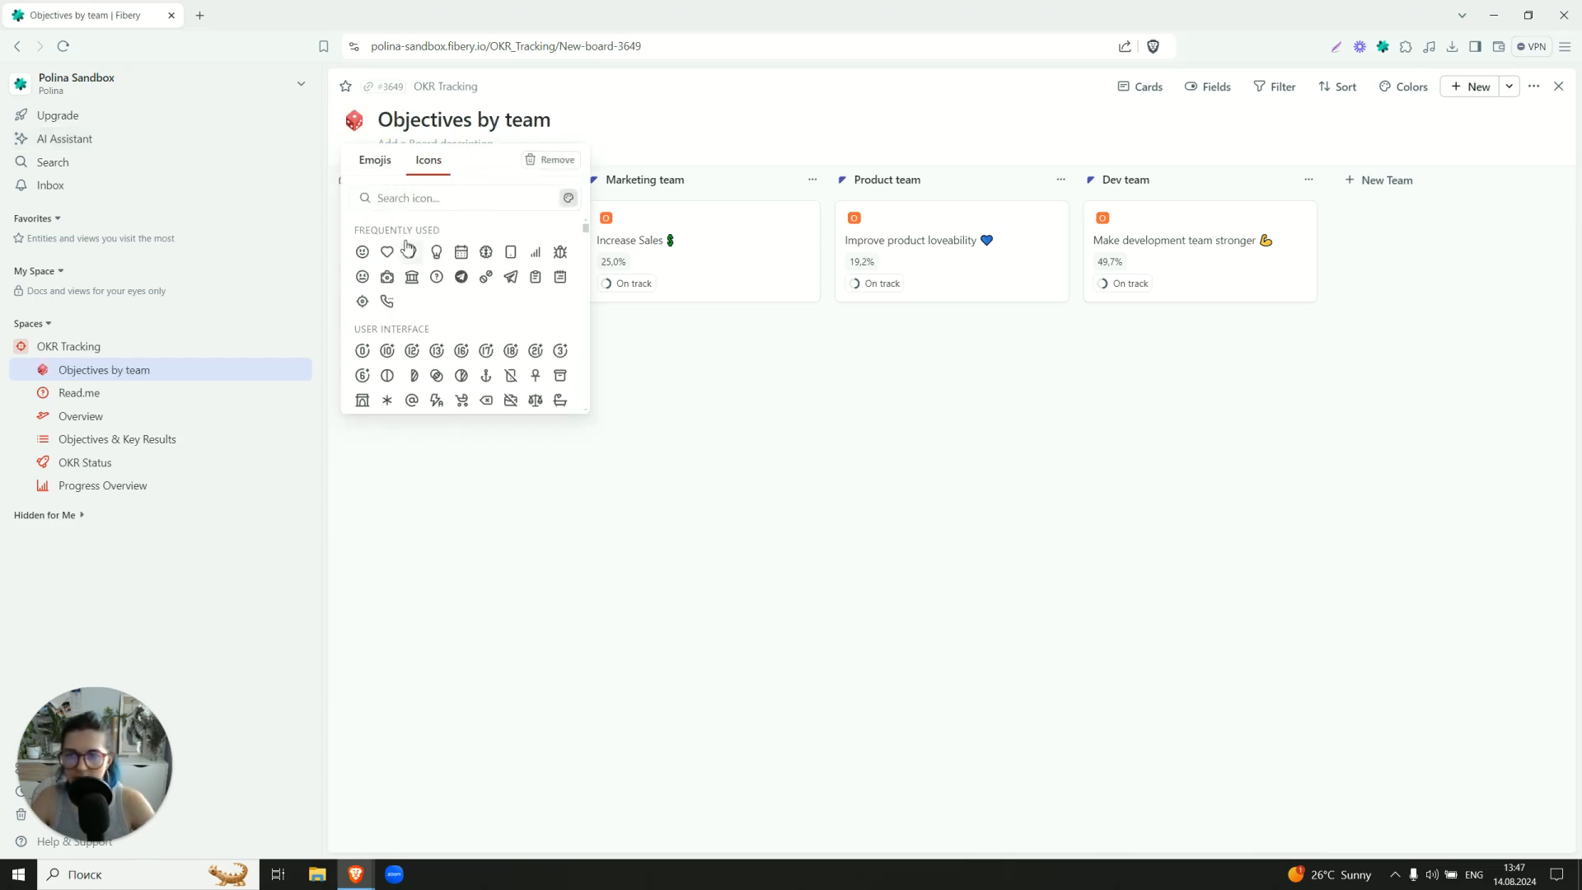
{"action": "left_click", "coordinate": [412, 276]}
{"action": "left_click", "coordinate": [354, 120]}
{"action": "left_click", "coordinate": [567, 199]}
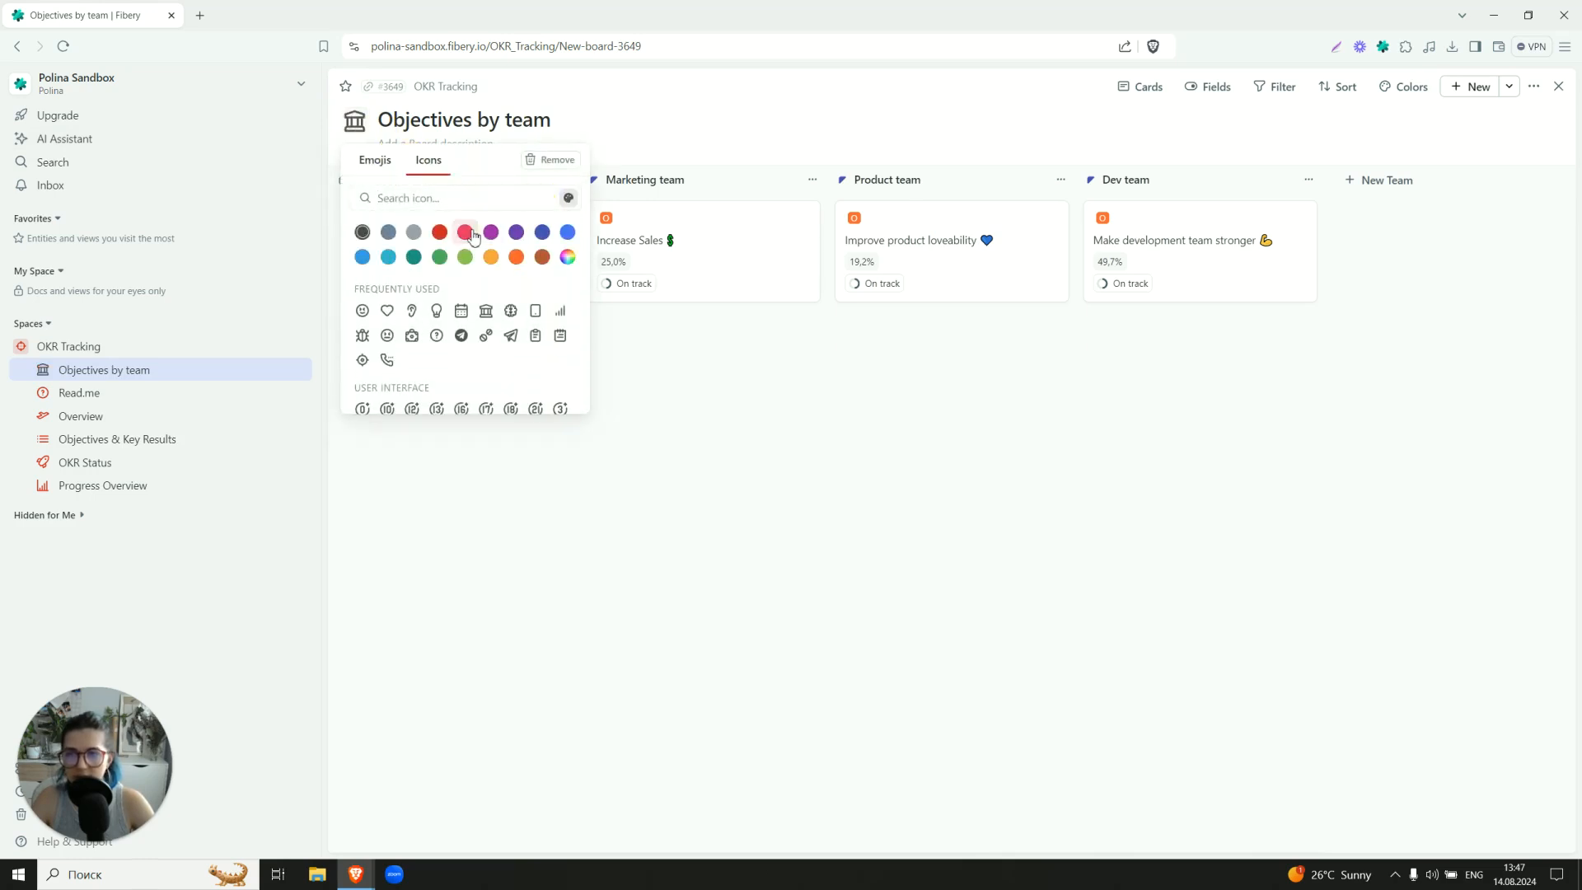
{"action": "left_click", "coordinate": [464, 233]}
{"action": "left_click", "coordinate": [412, 546]}
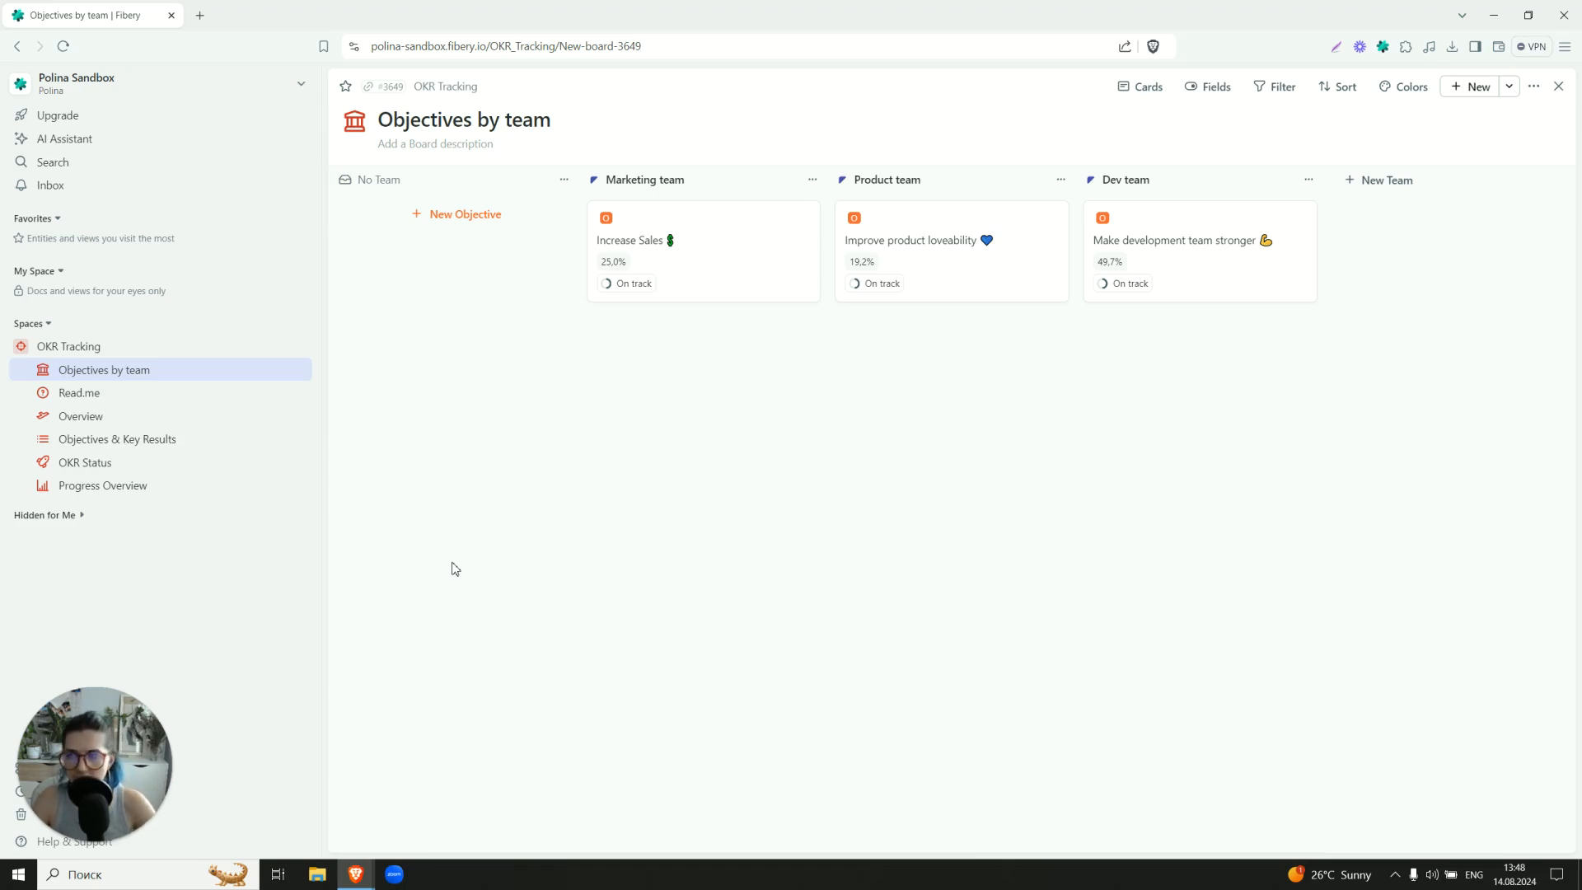
Step: Open the Key result database of the OKR Tracking space and check which assignees are suggested for Increase MRR from 0 to 20K
{"action": "left_click", "coordinate": [83, 348]}
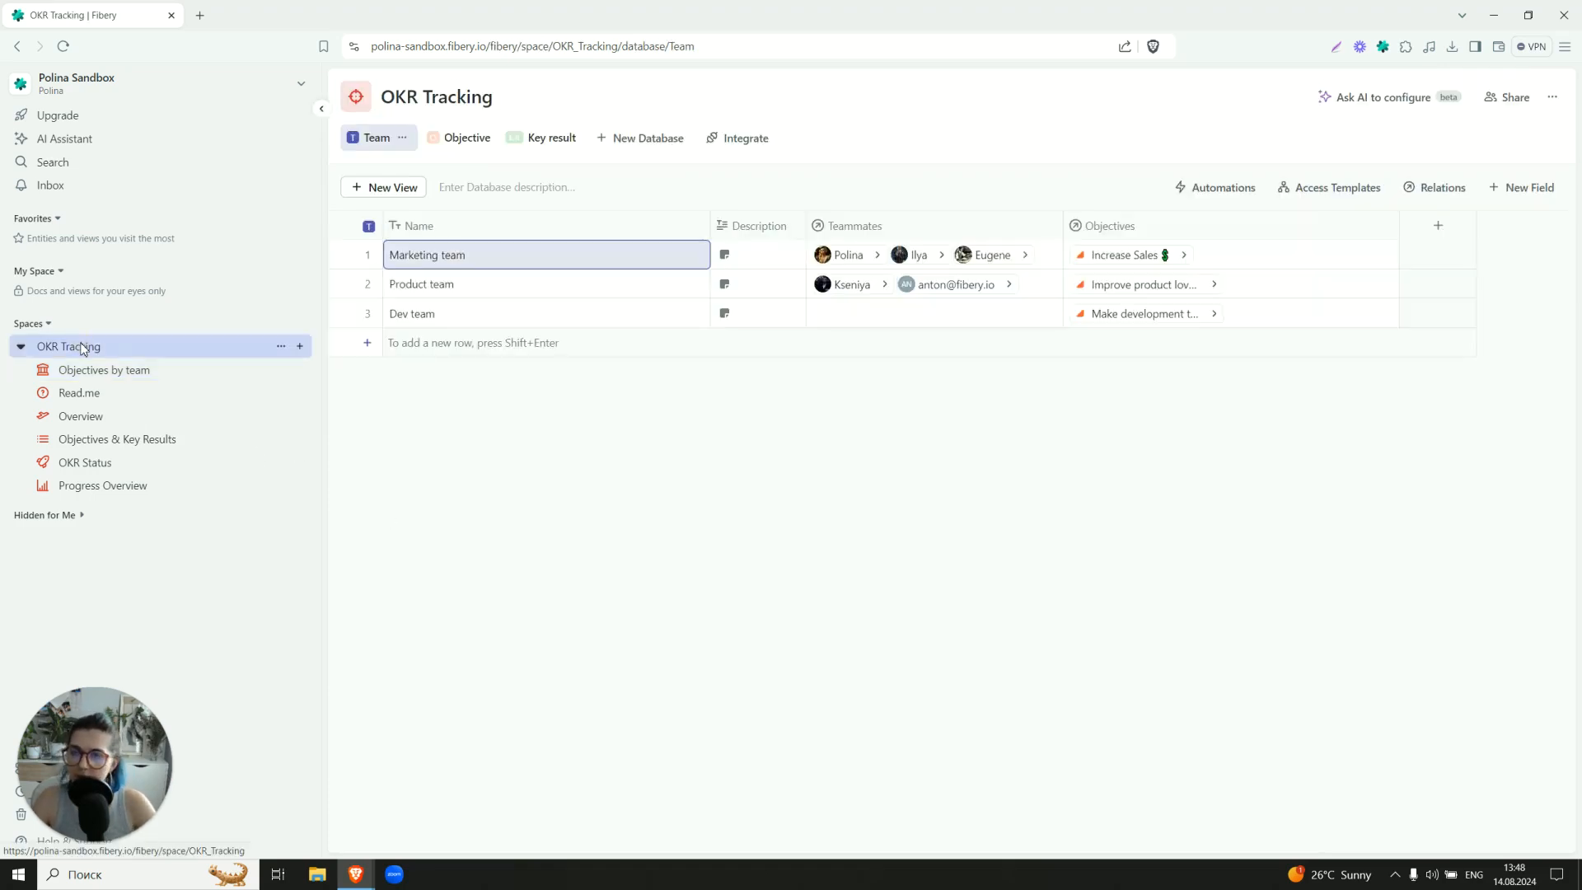
{"action": "left_click", "coordinate": [544, 146]}
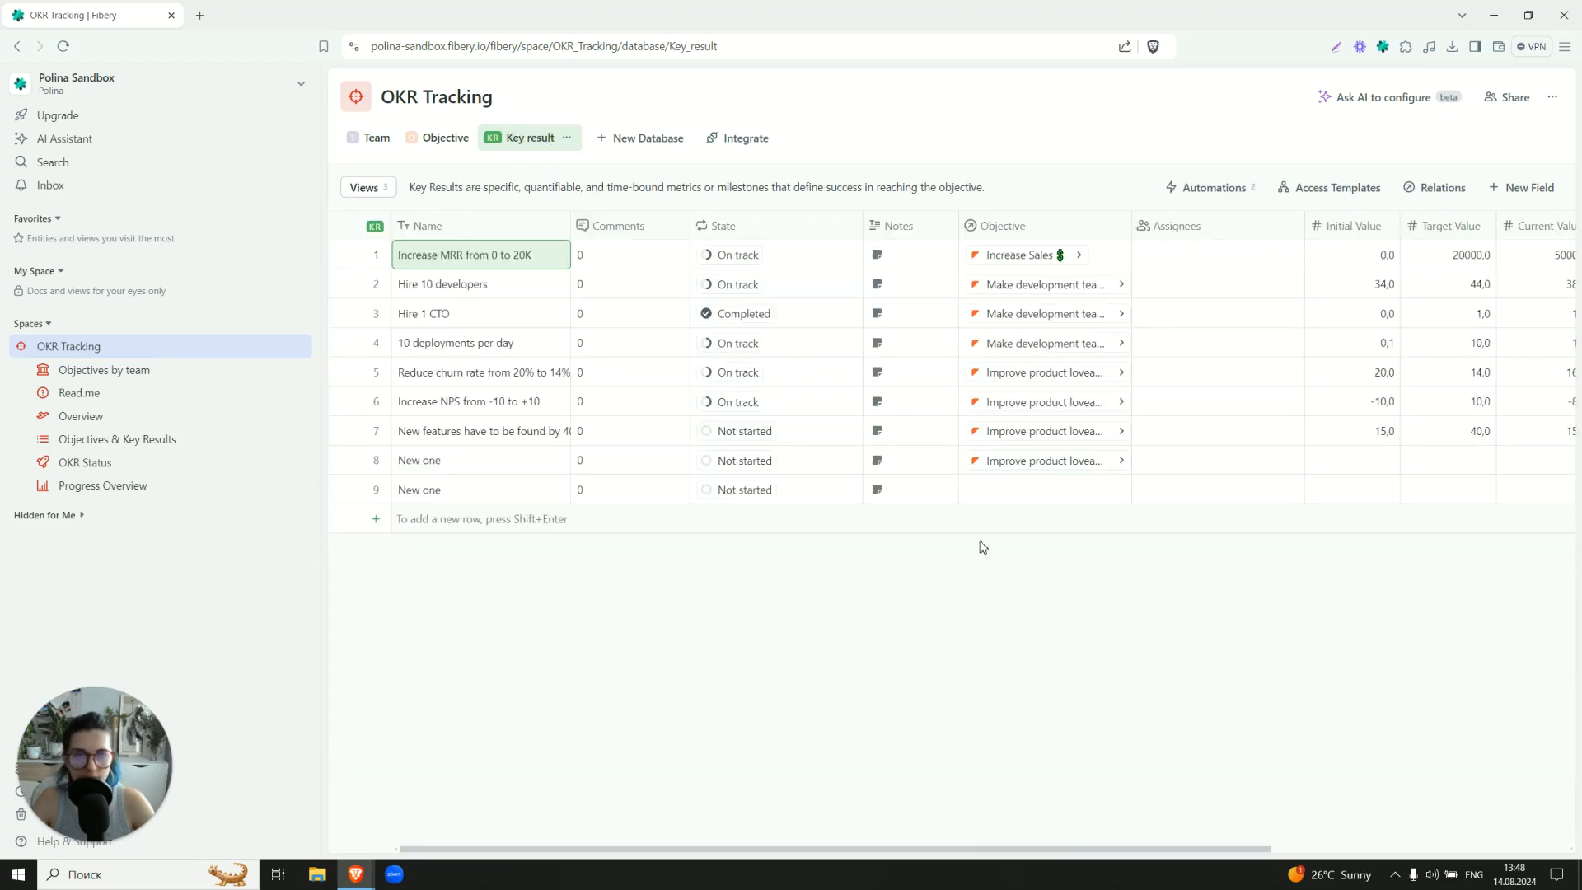
{"action": "left_click", "coordinate": [1200, 268]}
{"action": "left_click", "coordinate": [1200, 268]}
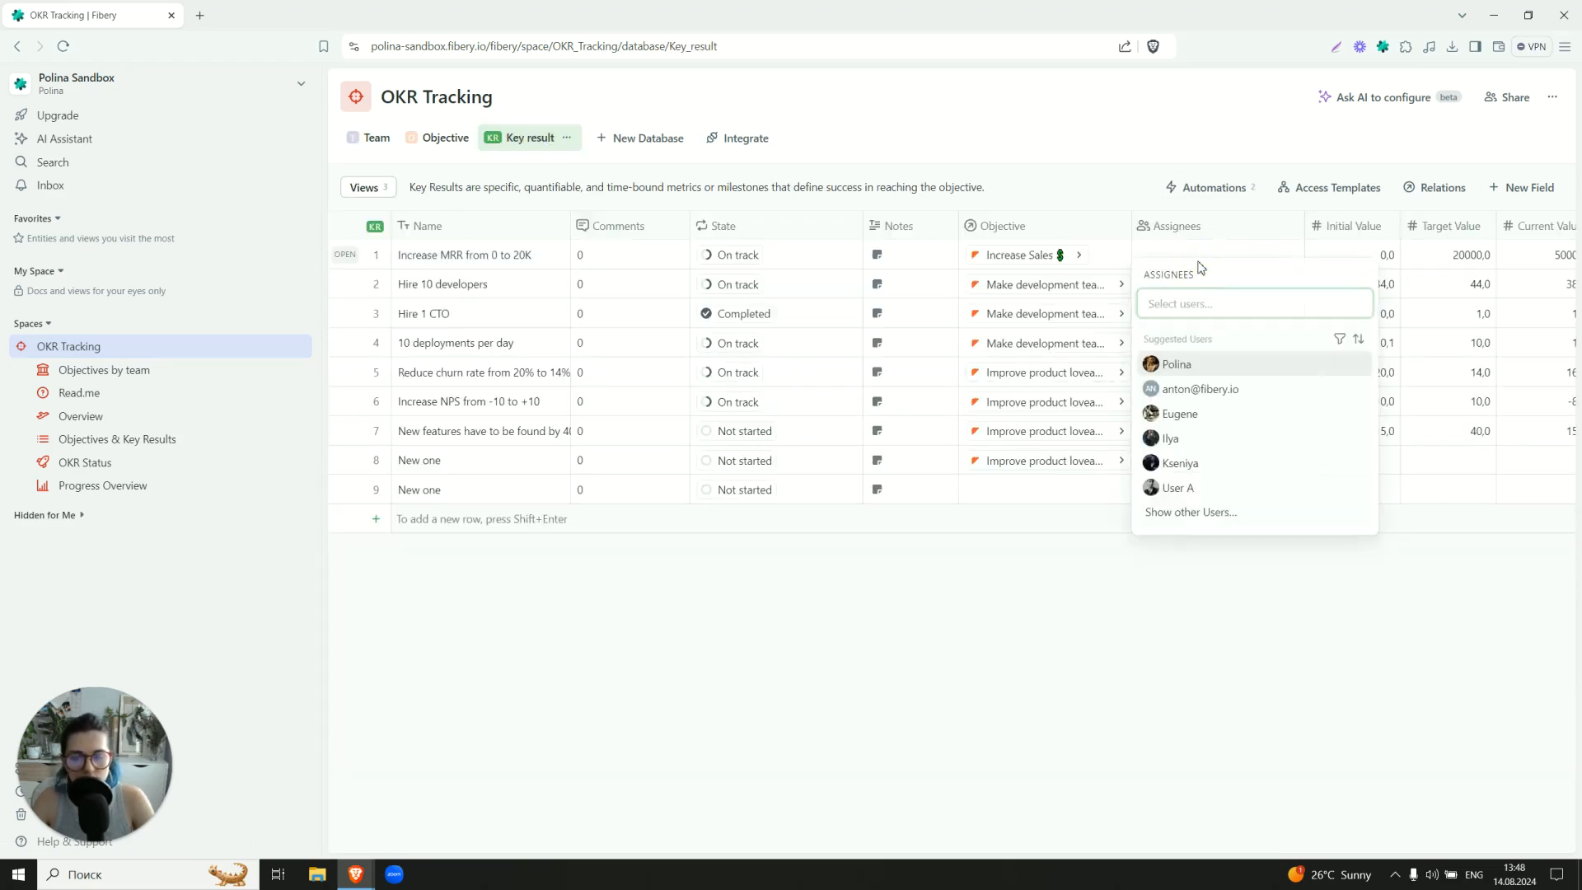
{"action": "left_click", "coordinate": [1322, 684]}
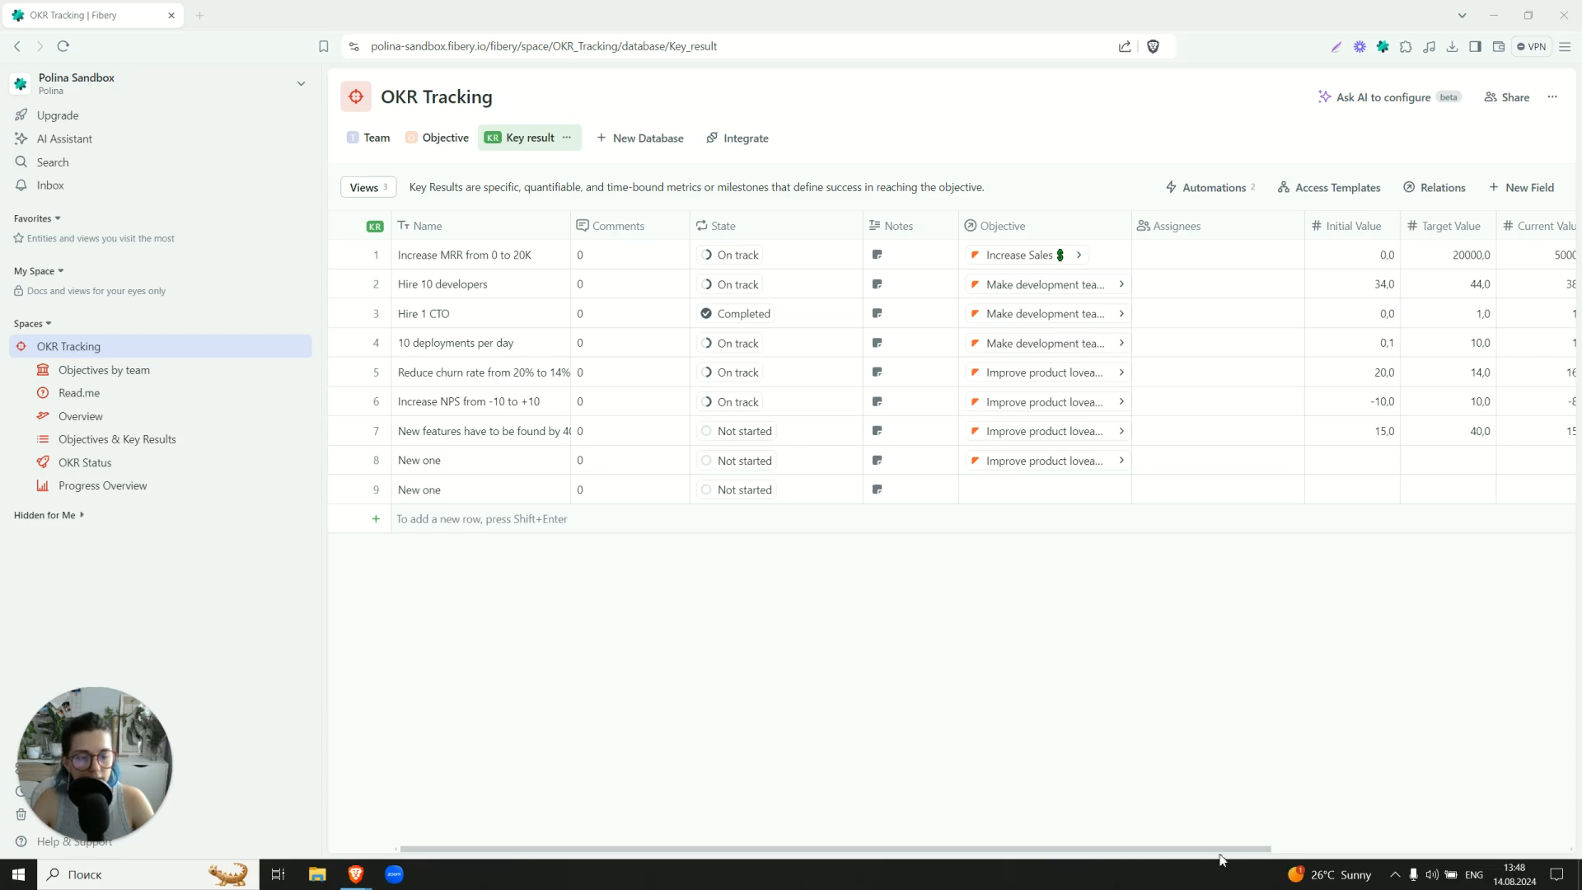
Step: Add a lookup field named Team to the Key result database, taking the Team field through the Objective relation
{"action": "left_click_drag", "start_coordinate": [1269, 848], "coordinate": [1508, 818]}
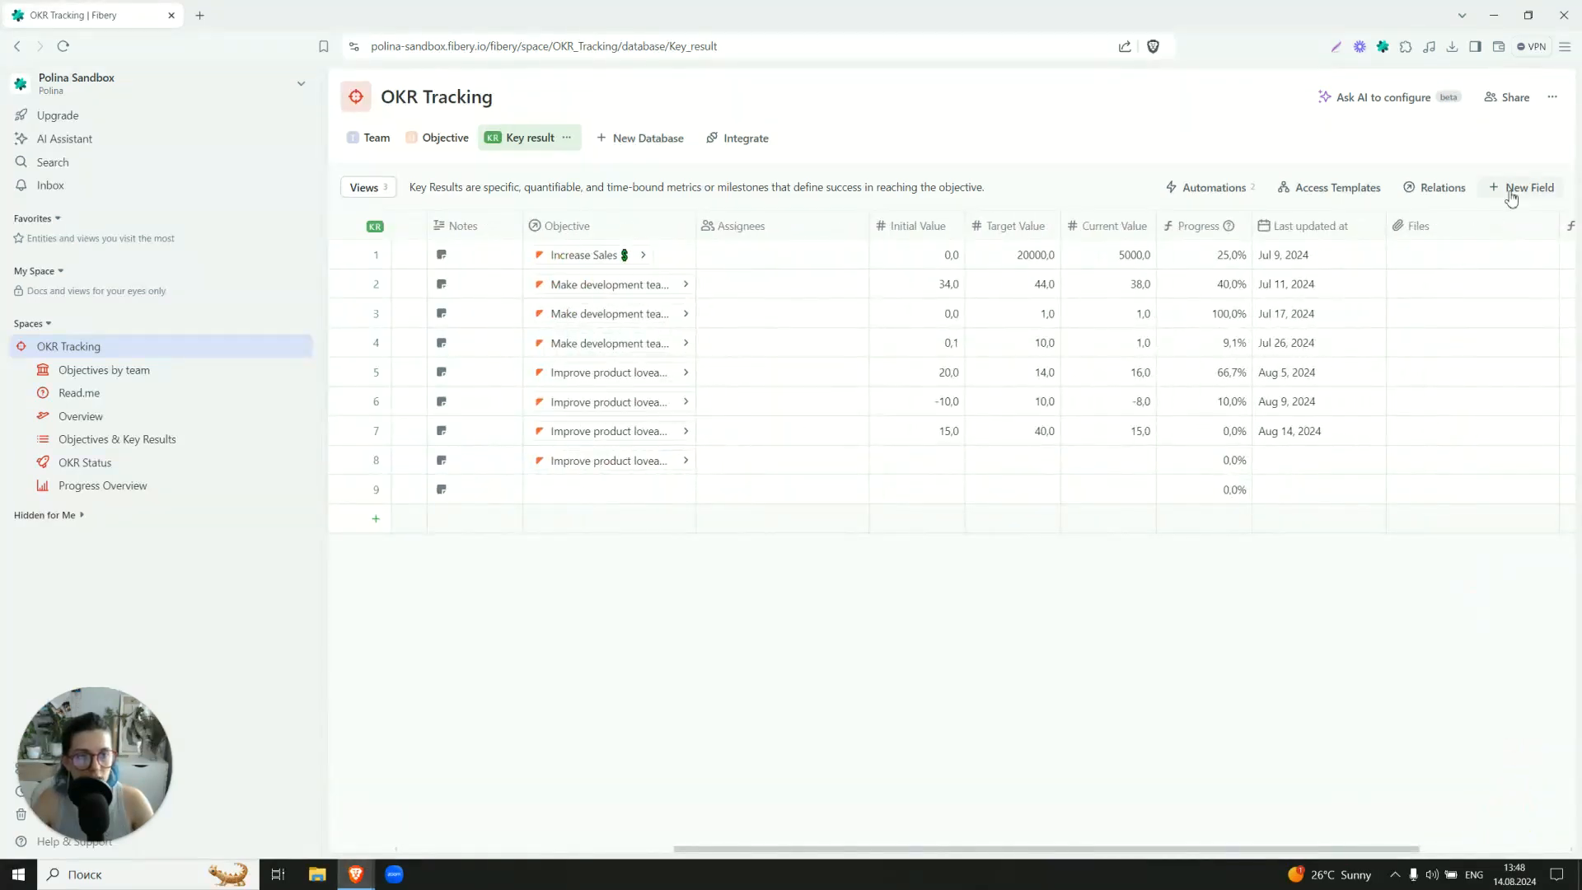
{"action": "left_click", "coordinate": [1520, 188]}
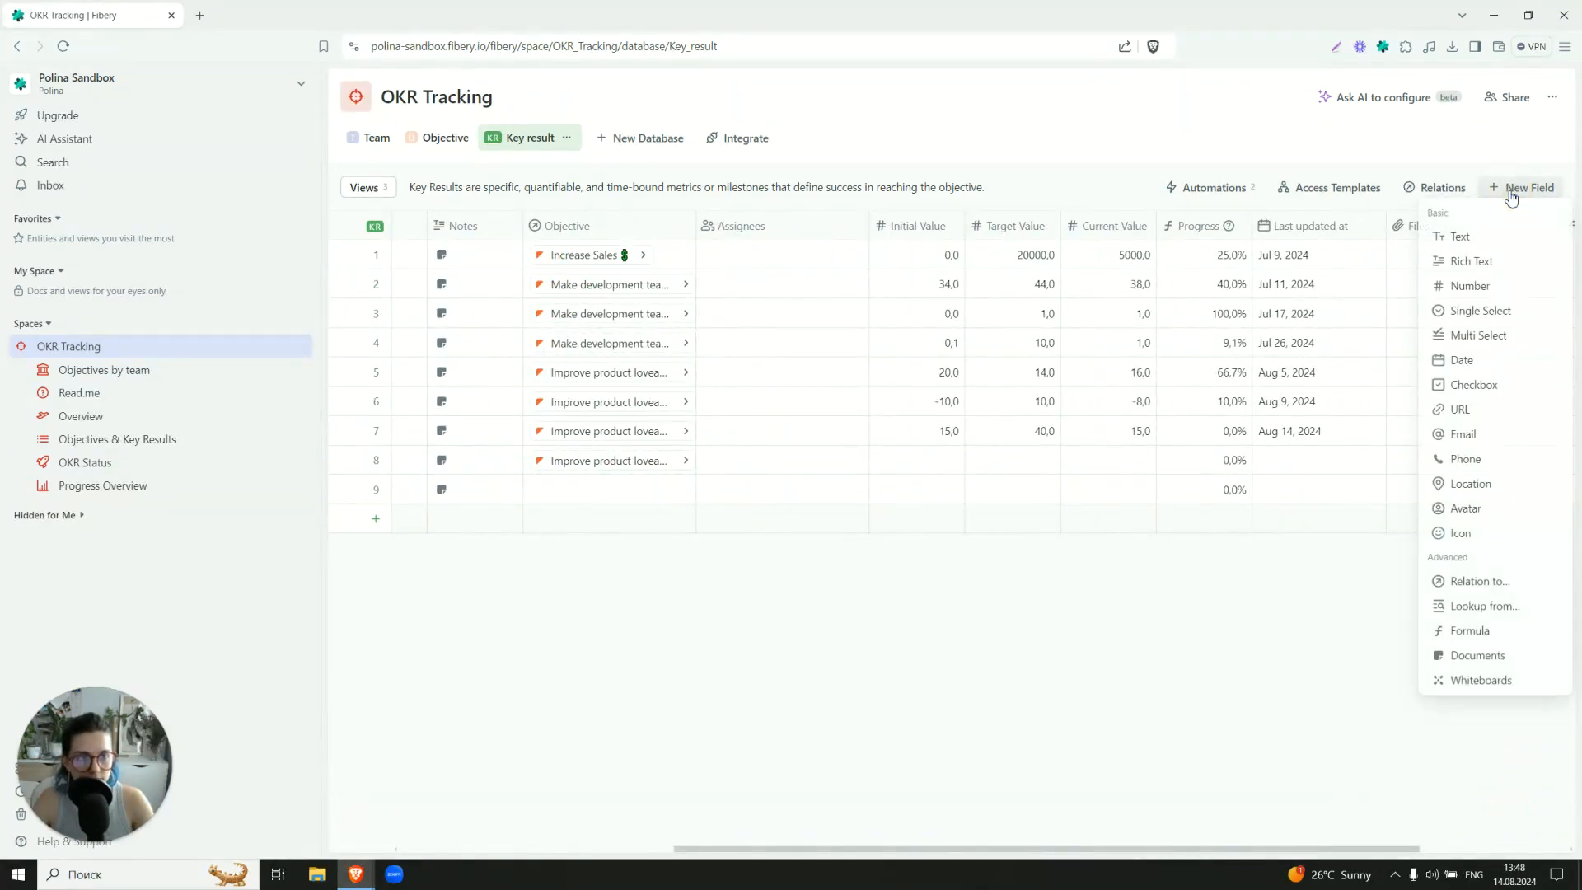
{"action": "left_click", "coordinate": [1463, 606]}
{"action": "left_click", "coordinate": [1310, 286]}
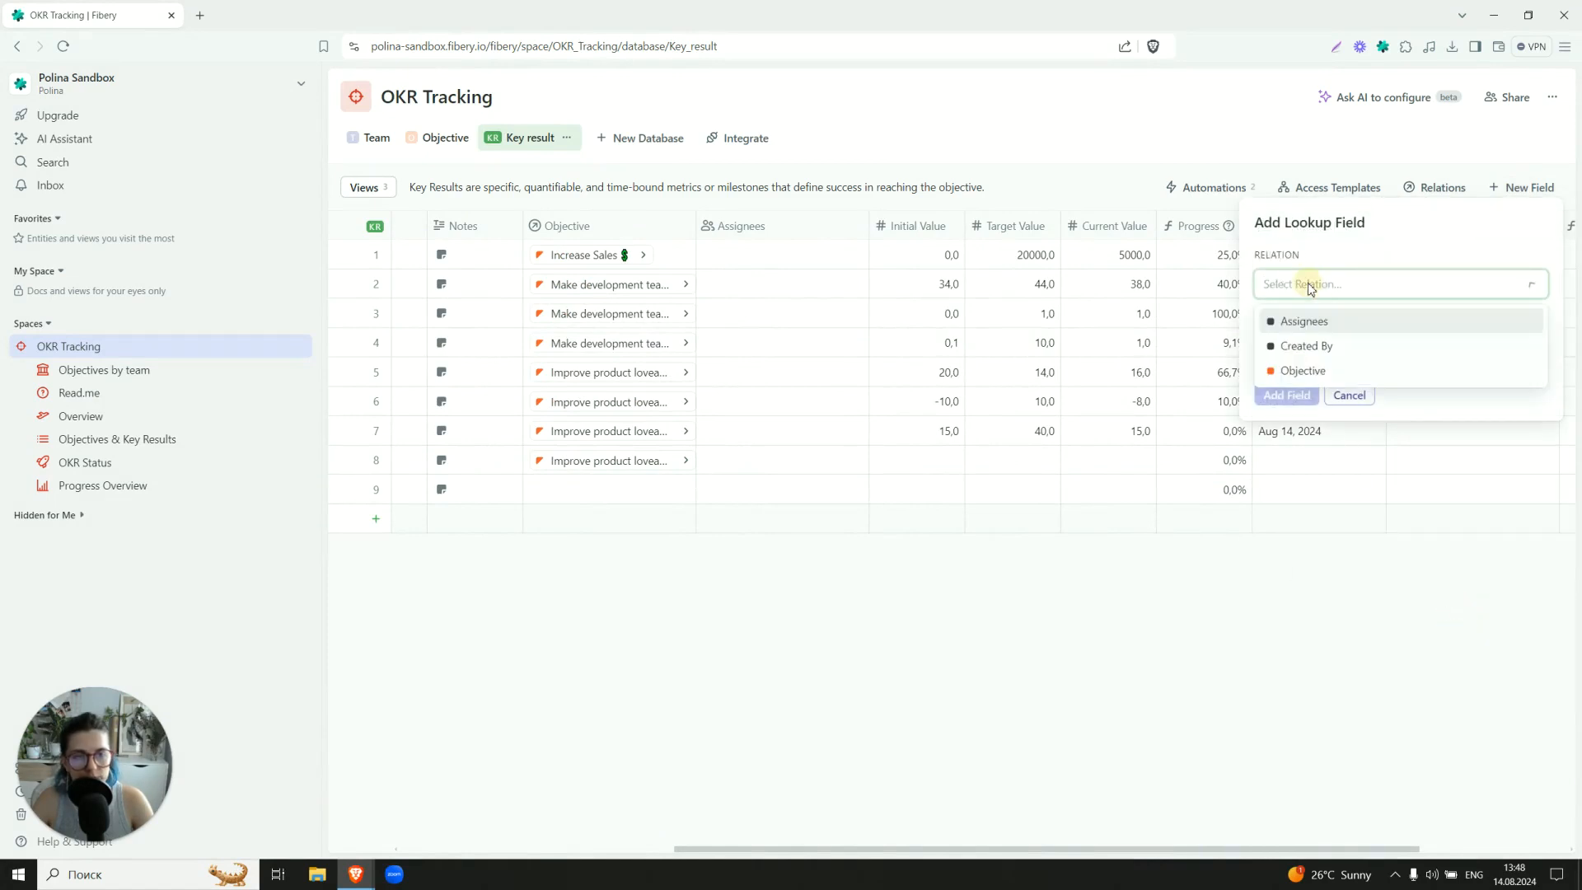
{"action": "left_click", "coordinate": [1302, 371]}
{"action": "left_click", "coordinate": [1293, 356]}
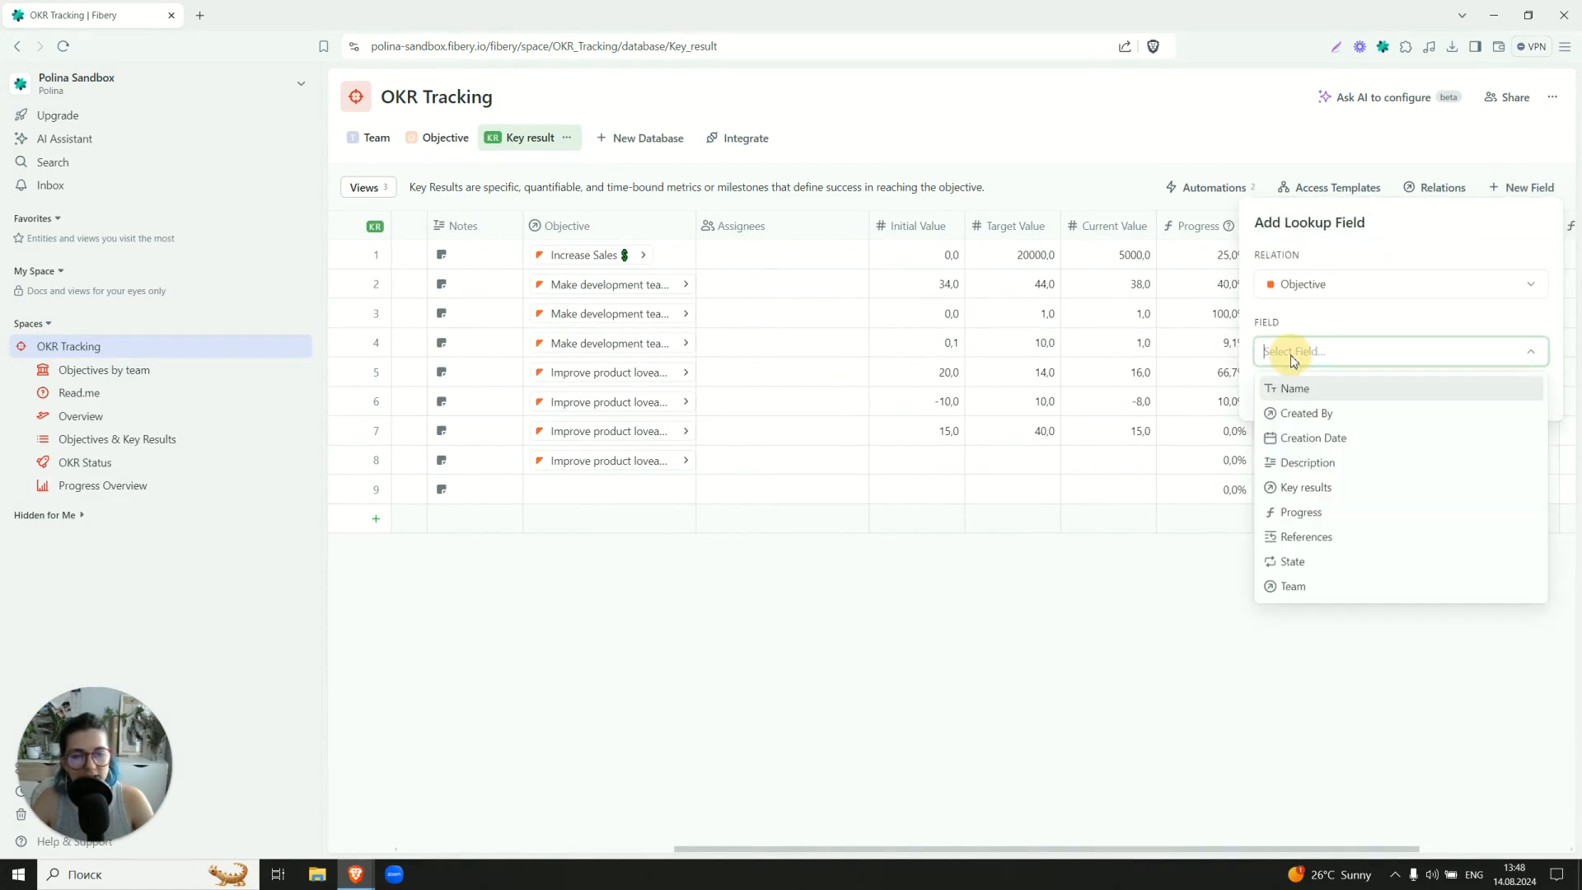
{"action": "left_click", "coordinate": [1295, 587]}
{"action": "key", "text": "BackSpace"}
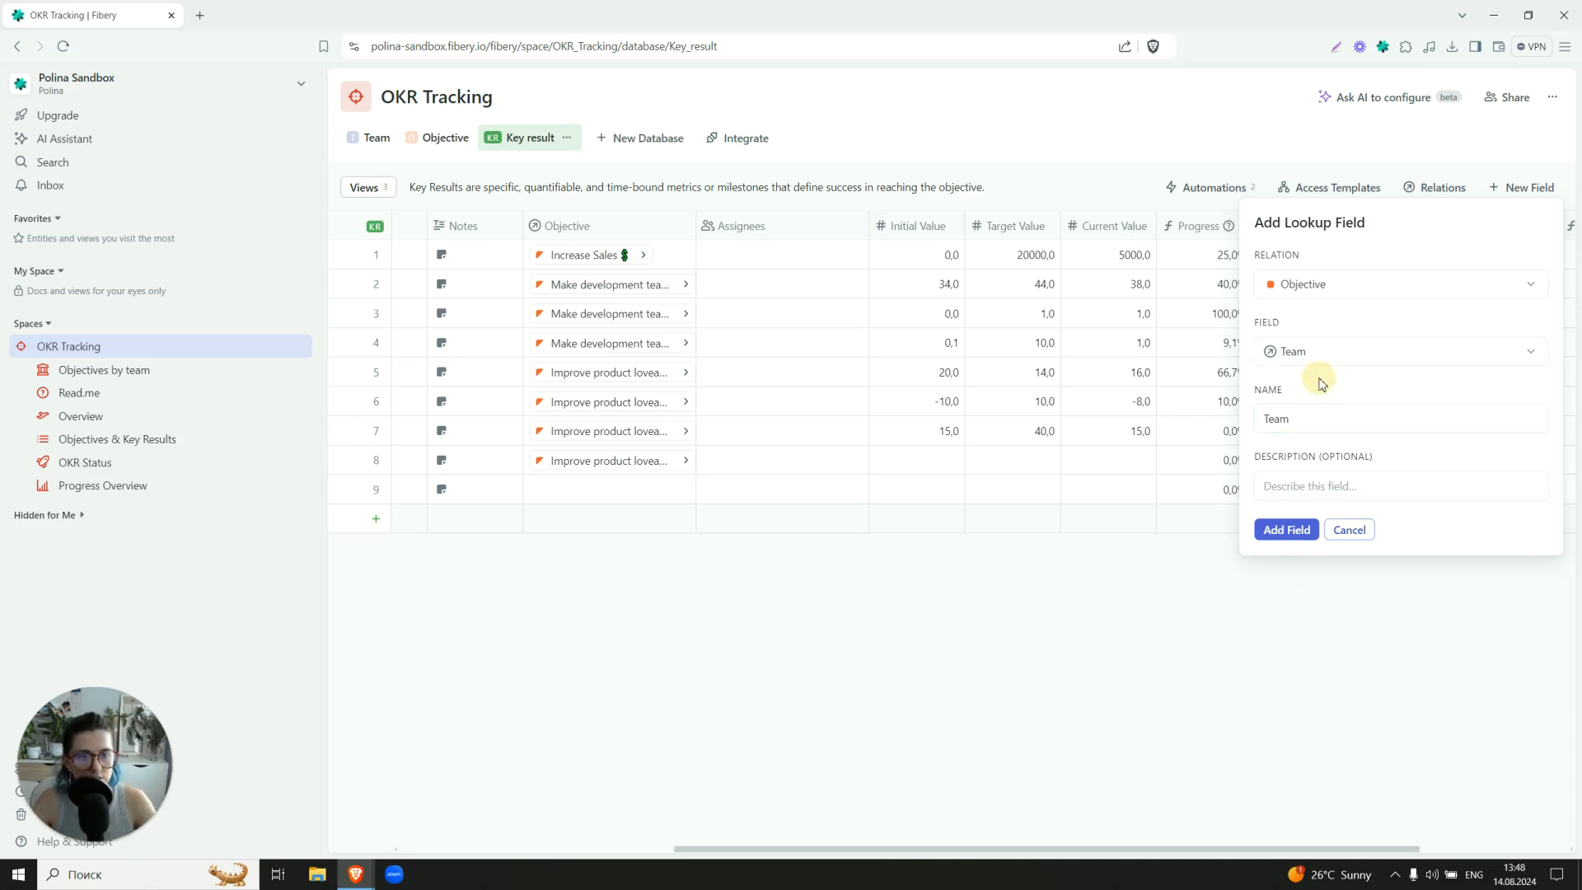
{"action": "left_click", "coordinate": [1273, 535]}
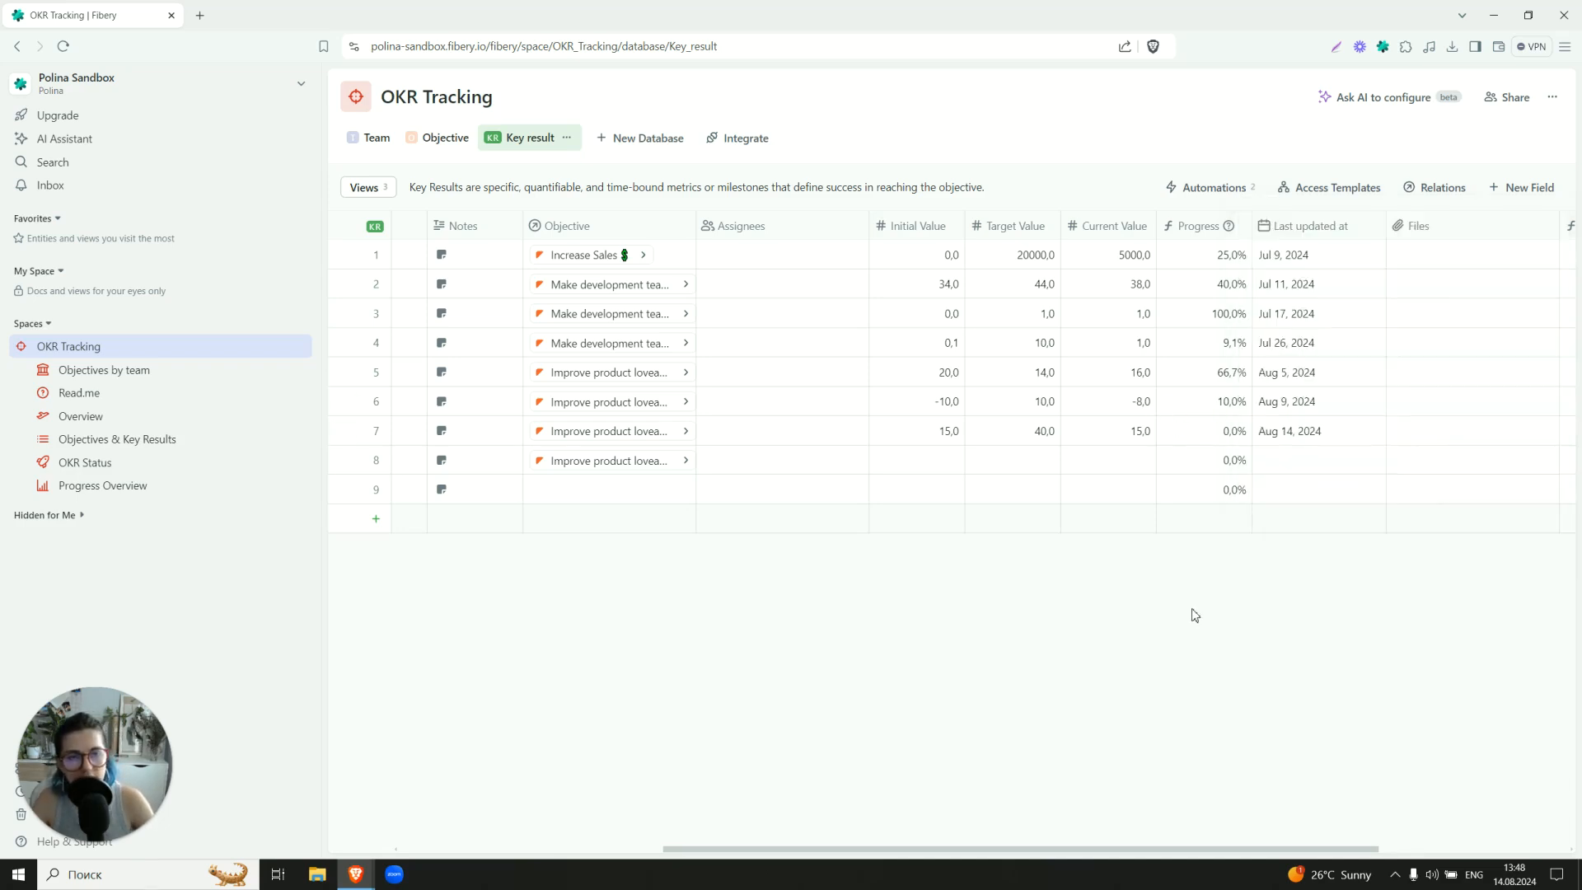
Step: Move the Team column between Assignees and Initial Value in the Key result table and narrow it slightly
{"action": "left_click_drag", "start_coordinate": [1078, 849], "coordinate": [1260, 842]}
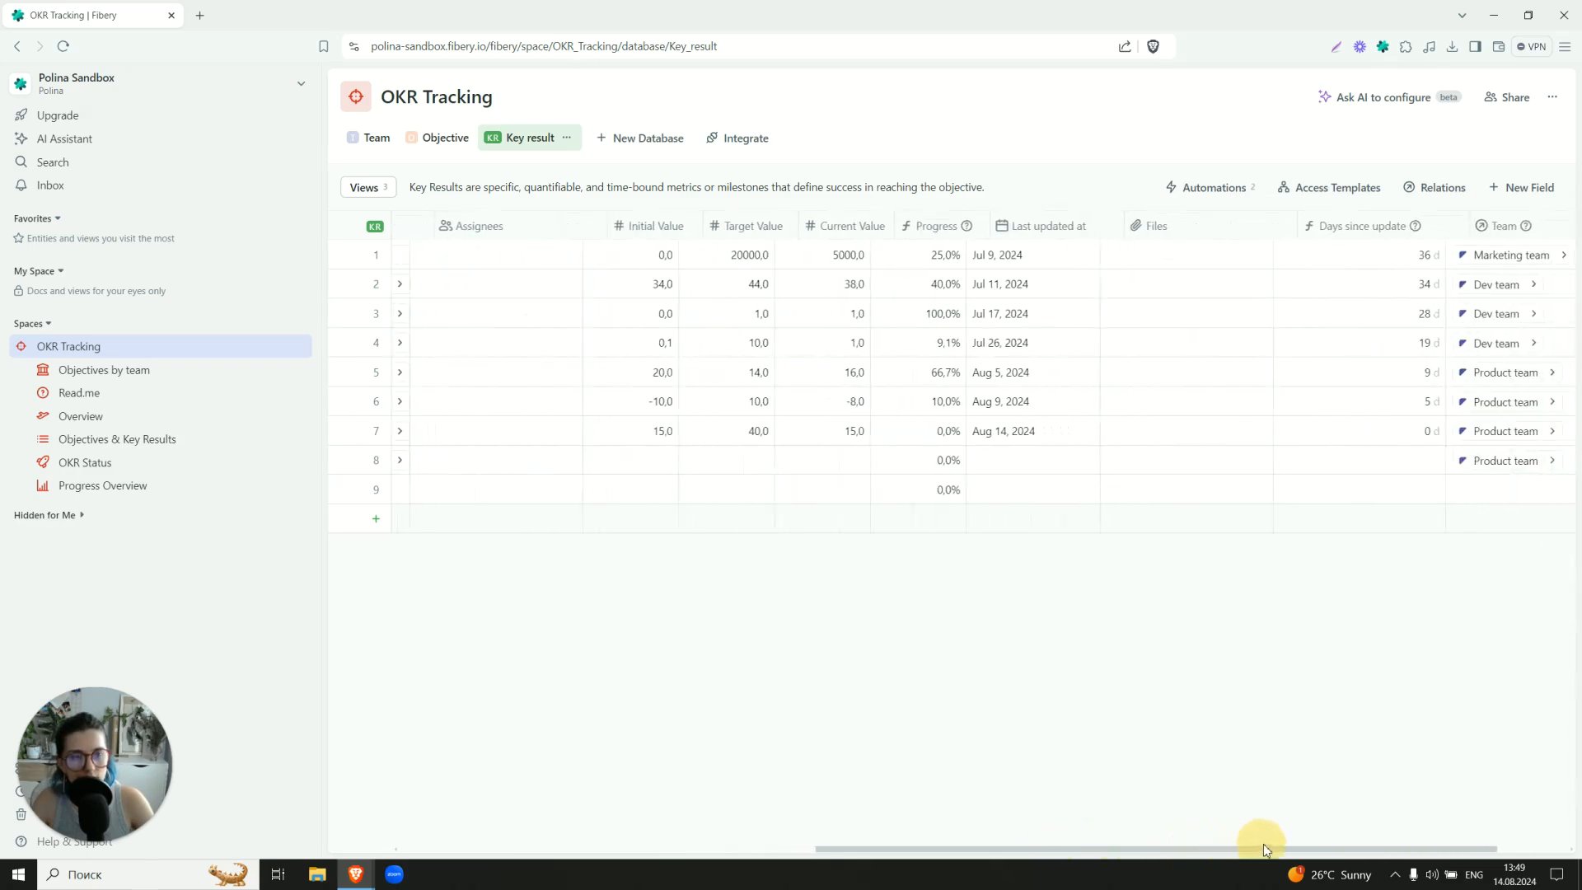
{"action": "left_click_drag", "start_coordinate": [1420, 233], "coordinate": [606, 221]}
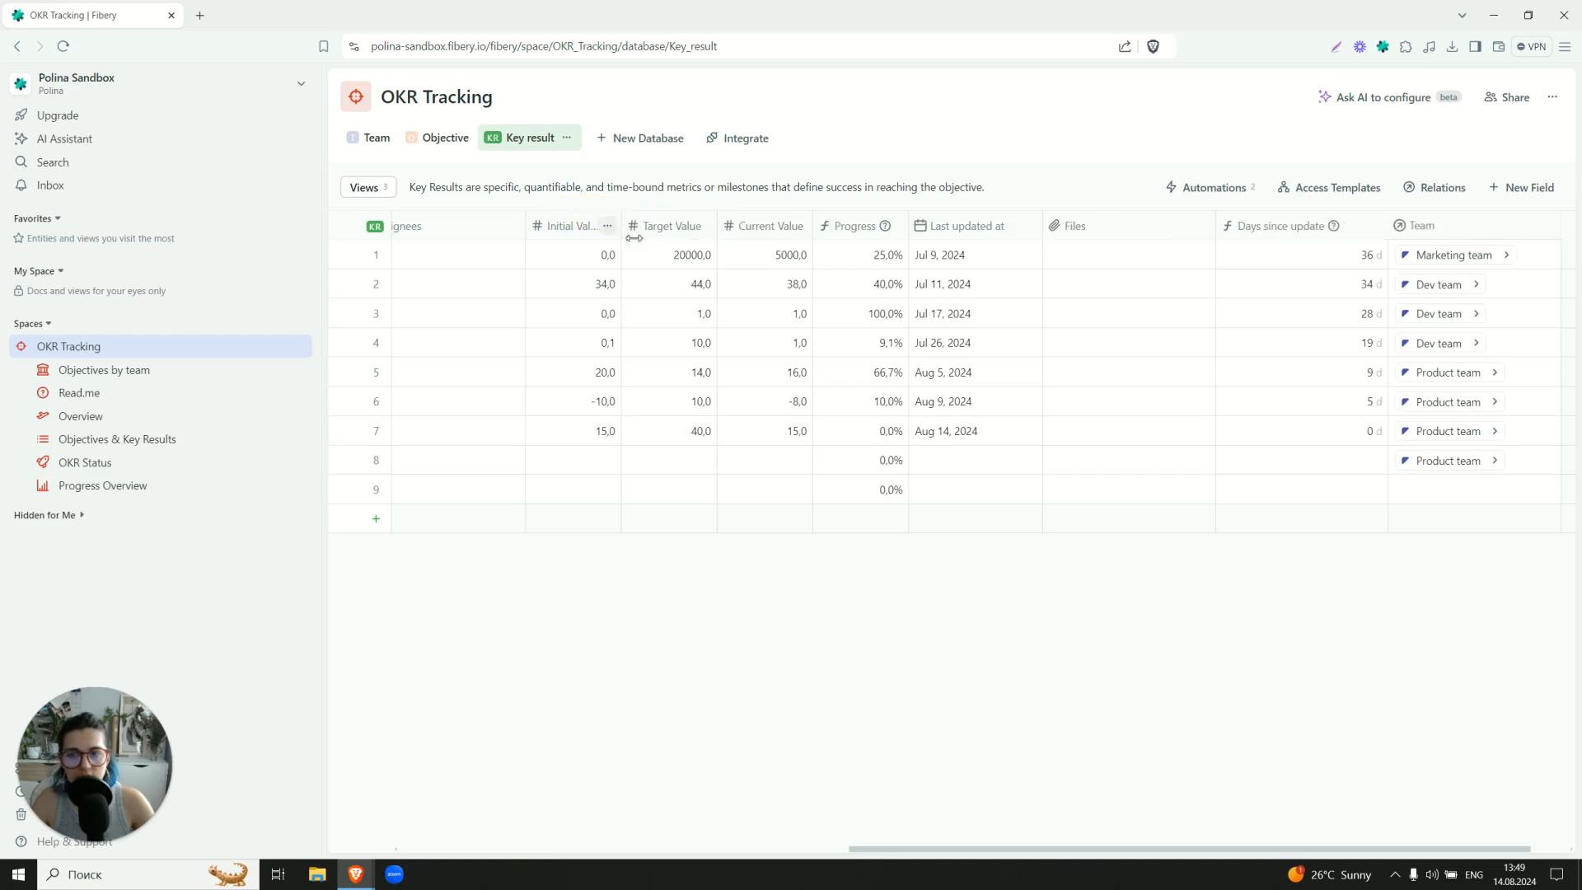
{"action": "left_click_drag", "start_coordinate": [1472, 230], "coordinate": [557, 243]}
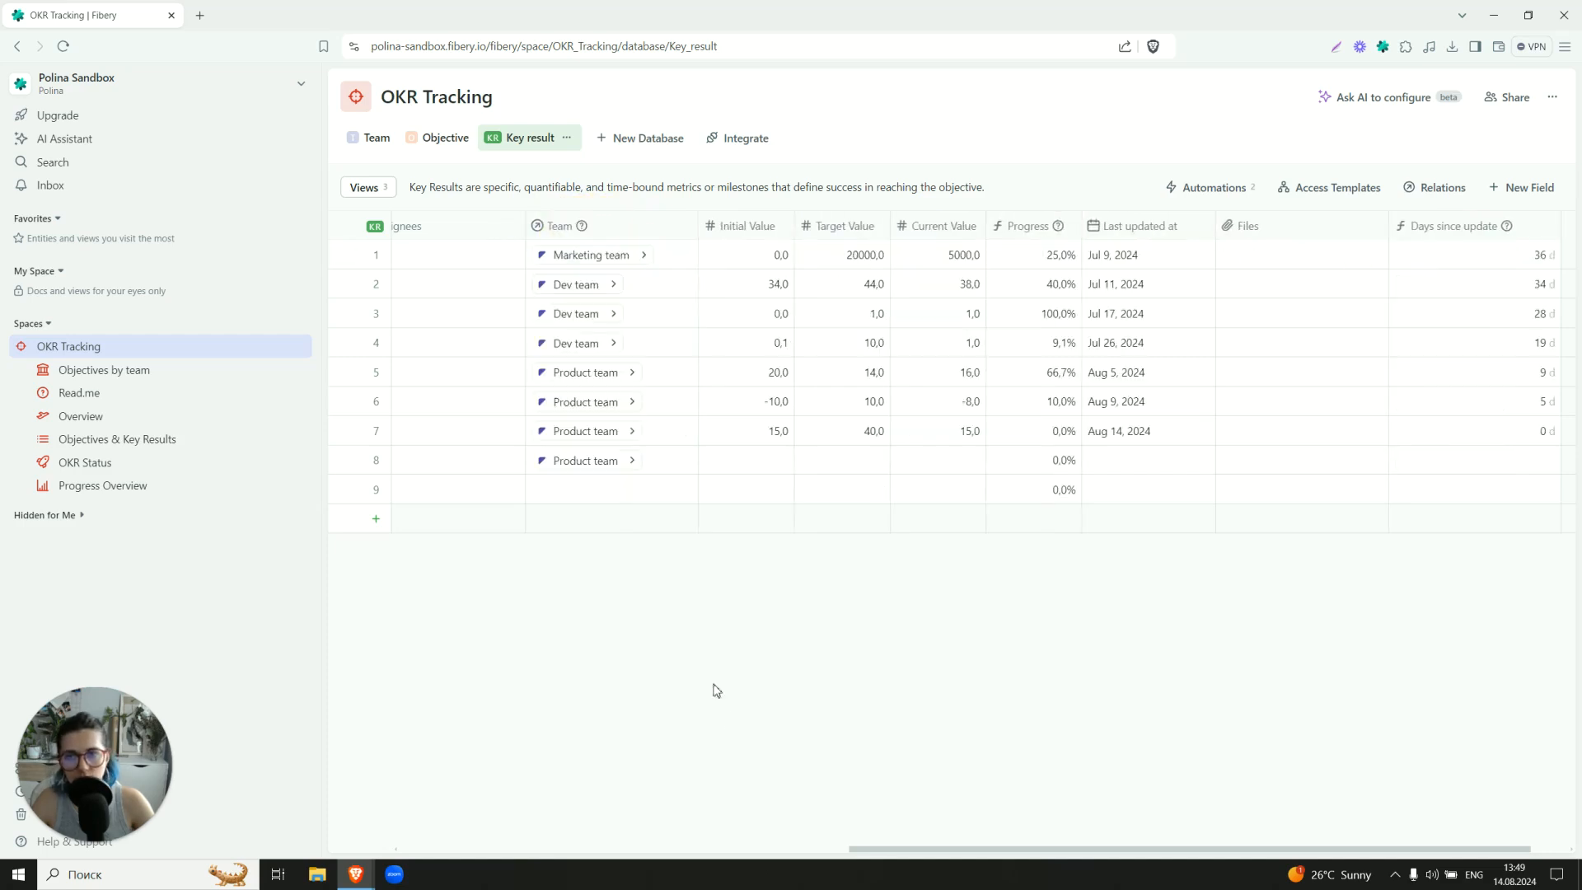
{"action": "left_click_drag", "start_coordinate": [868, 854], "coordinate": [412, 796]}
{"action": "left_click", "coordinate": [1458, 321]}
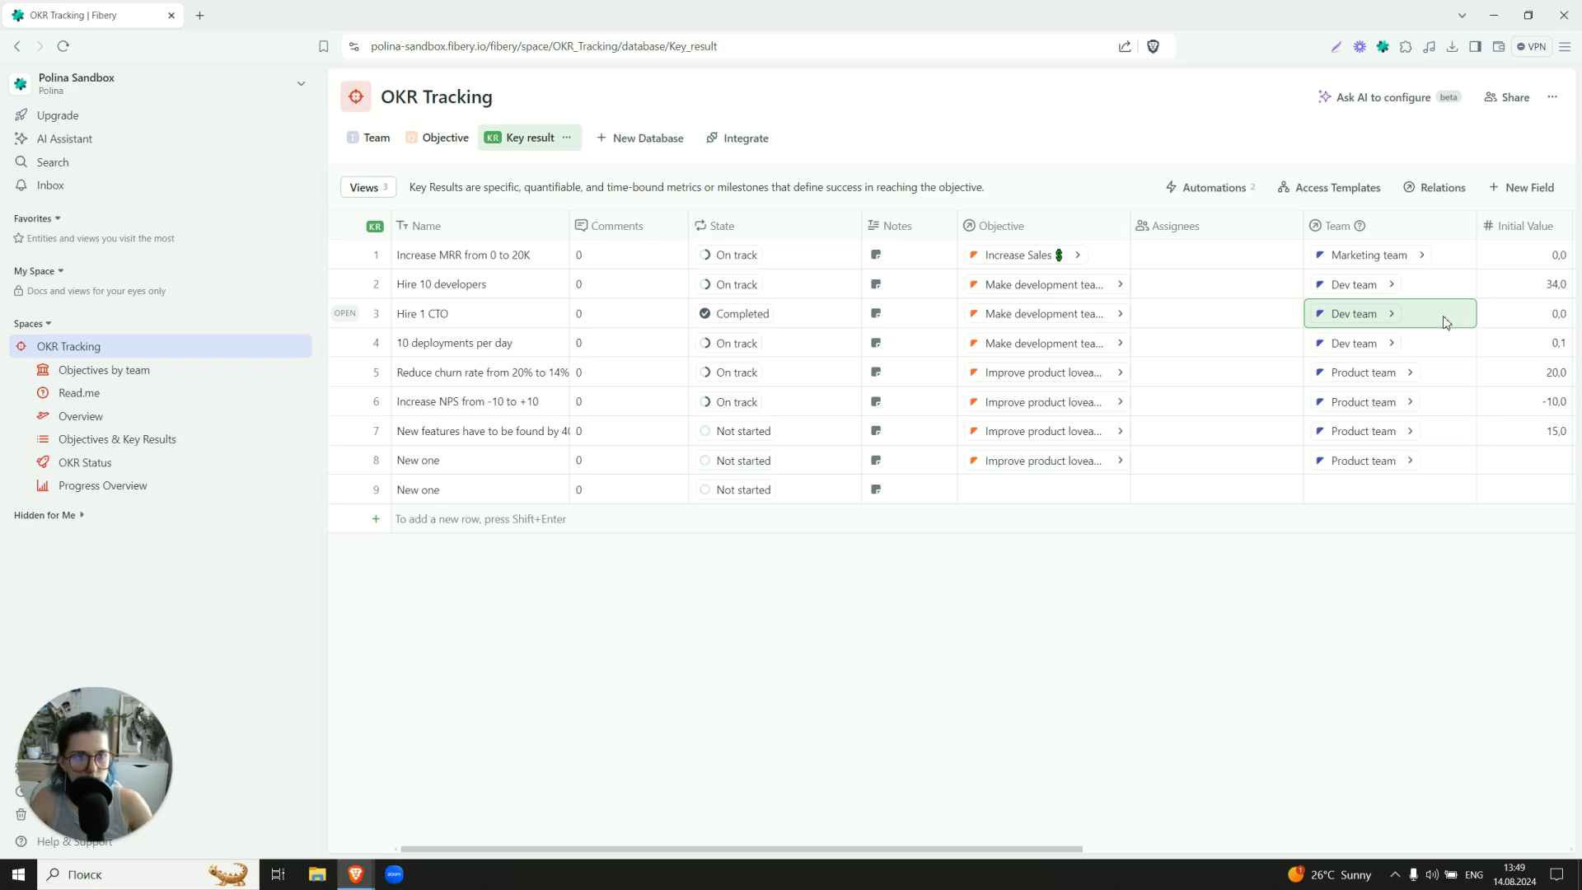
{"action": "left_click_drag", "start_coordinate": [1477, 226], "coordinate": [1448, 224]}
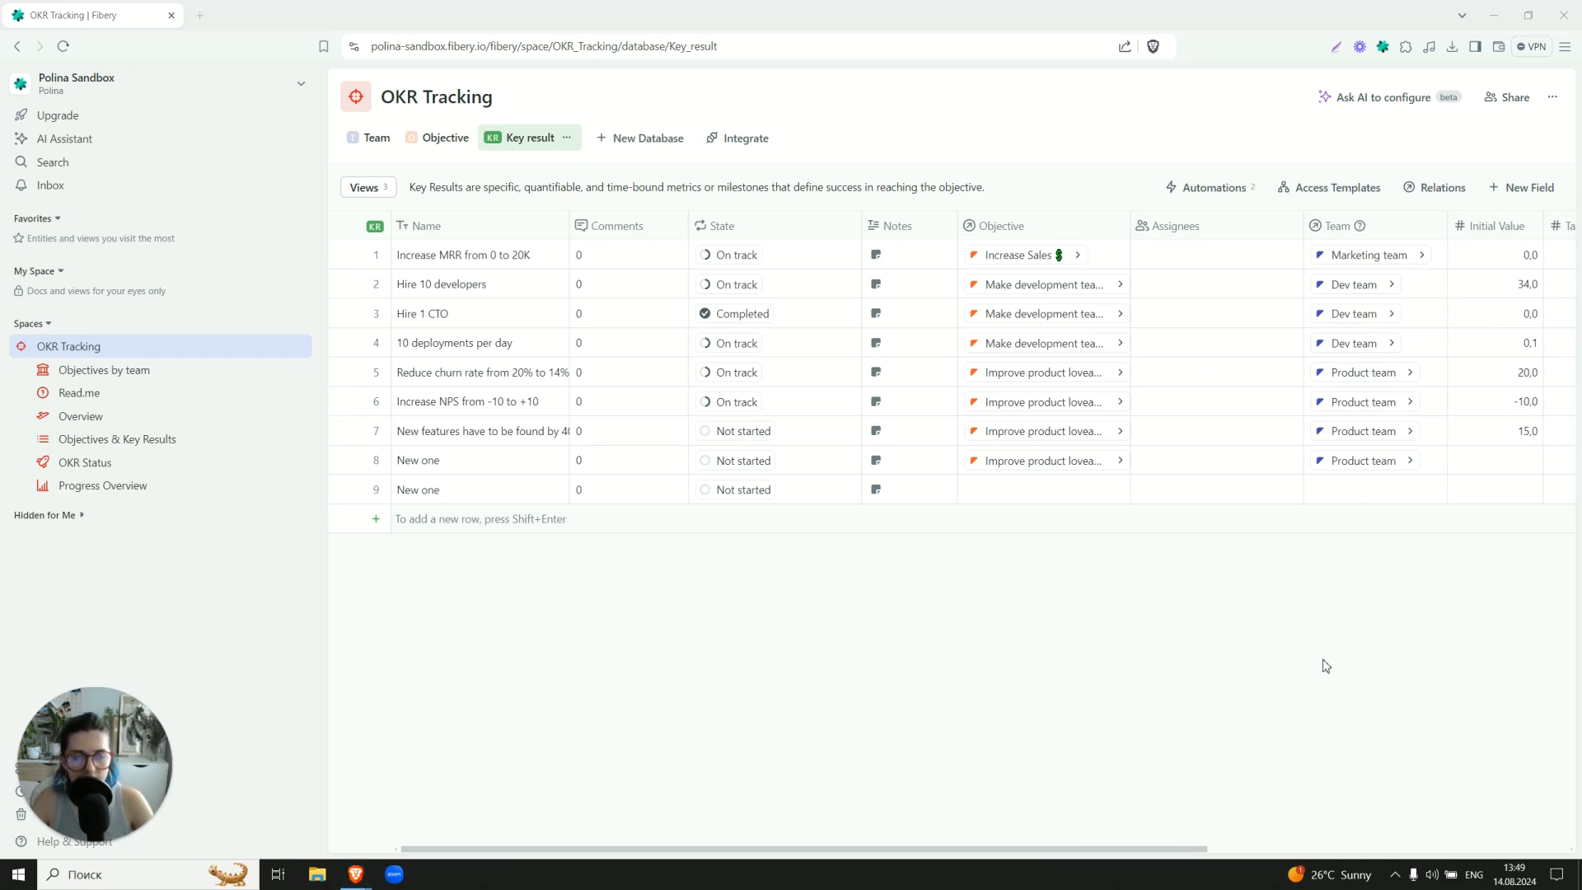
Step: Add a filter to the Assignees suggestions so that the user's Team is This Key result → Team
{"action": "left_click", "coordinate": [1176, 255]}
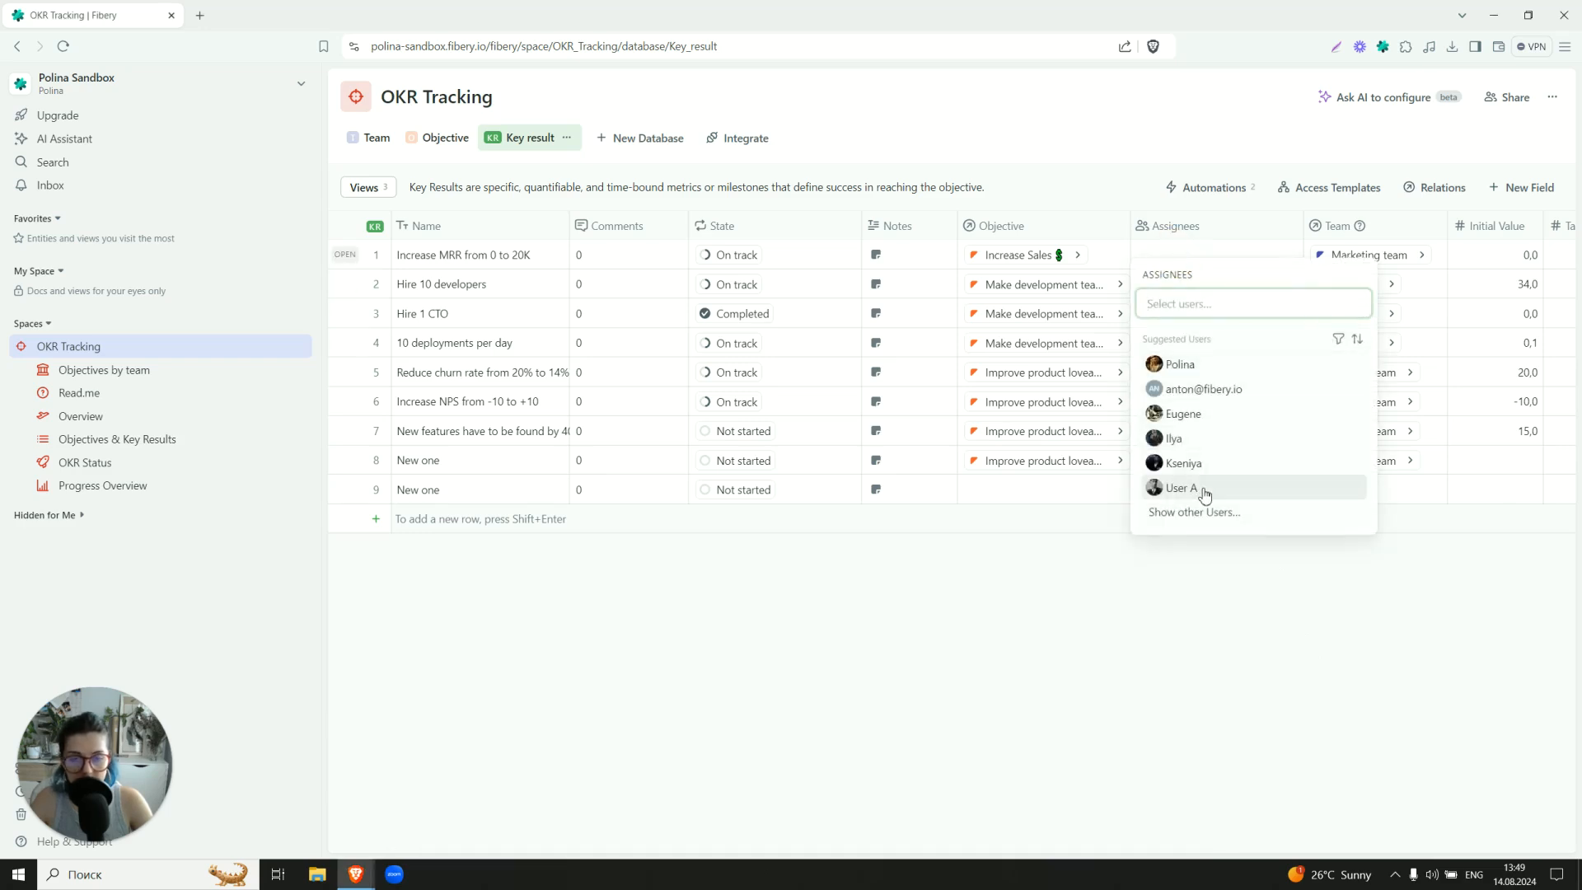
{"action": "left_click", "coordinate": [1339, 341]}
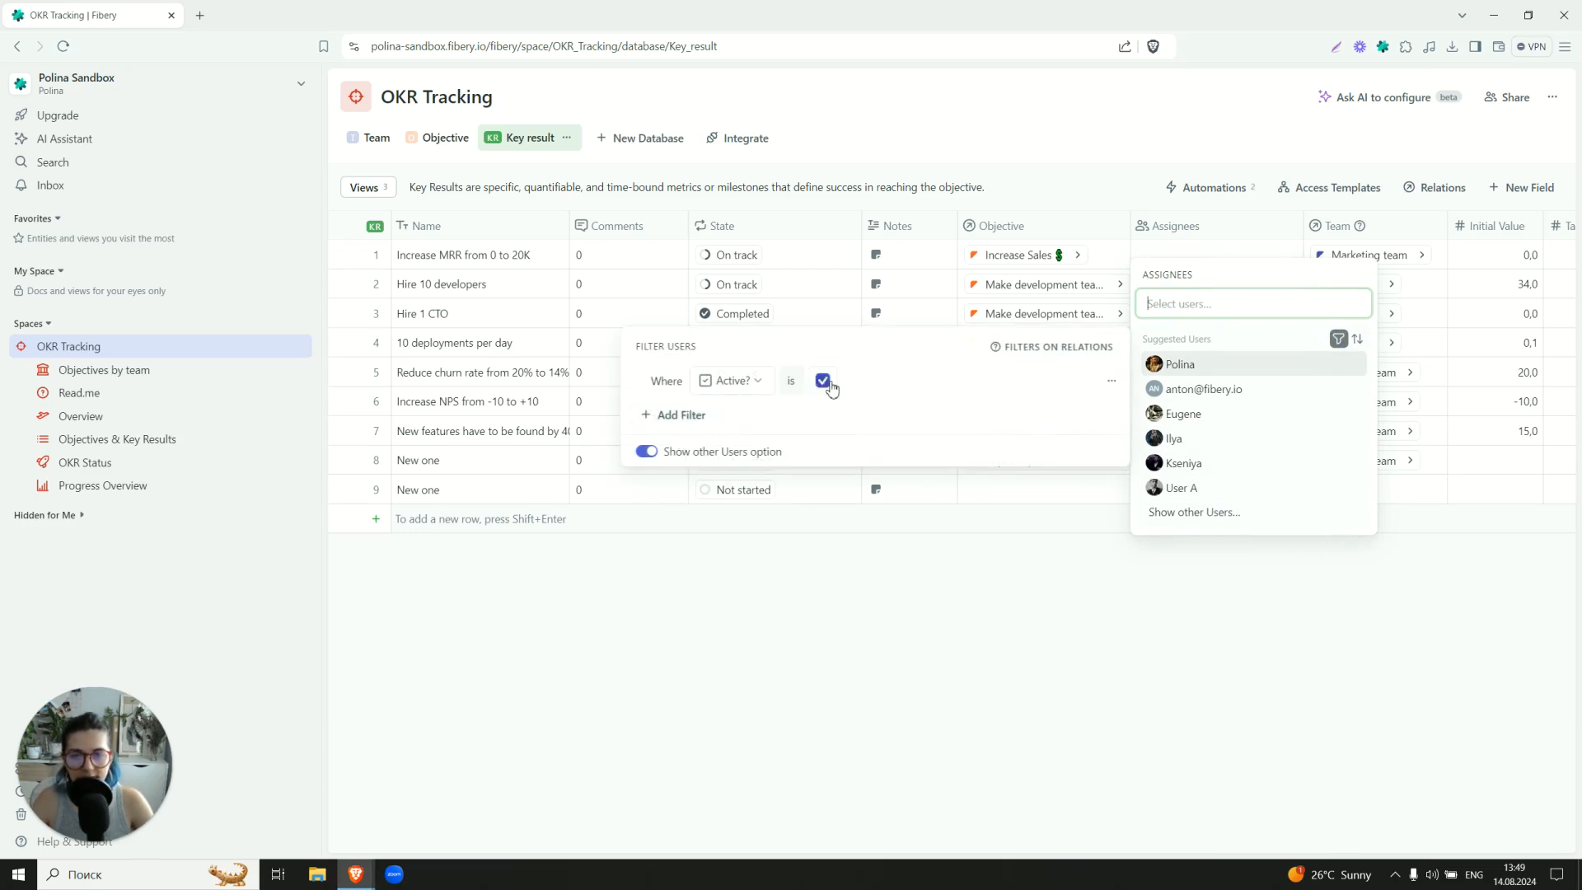
{"action": "left_click", "coordinate": [674, 414]}
{"action": "left_click", "coordinate": [728, 414]}
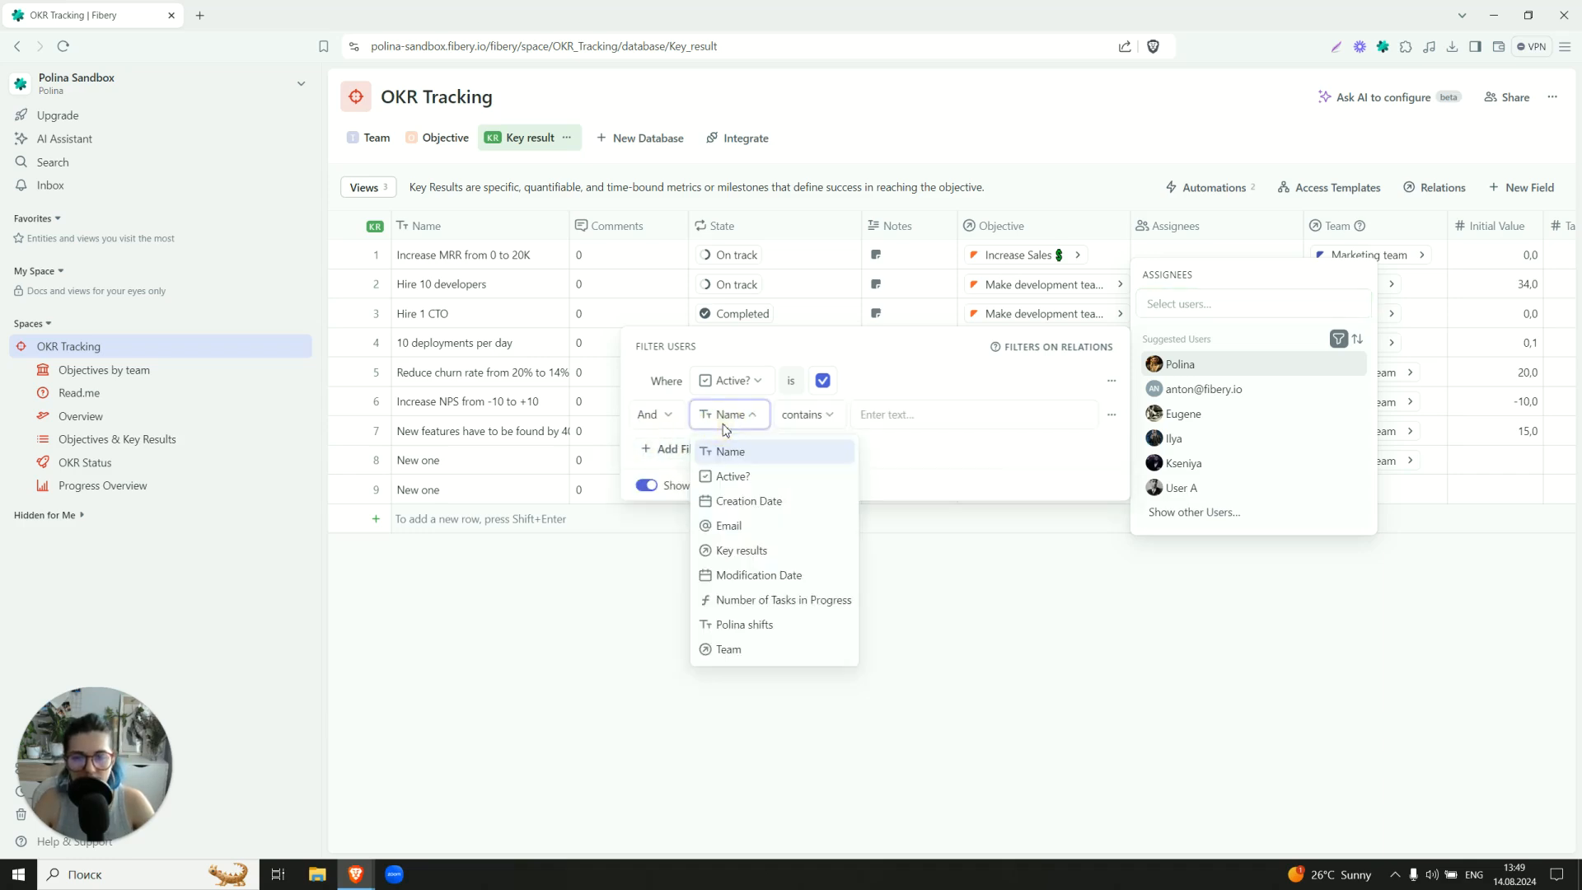
{"action": "left_click", "coordinate": [732, 650]}
{"action": "left_click", "coordinate": [893, 413]}
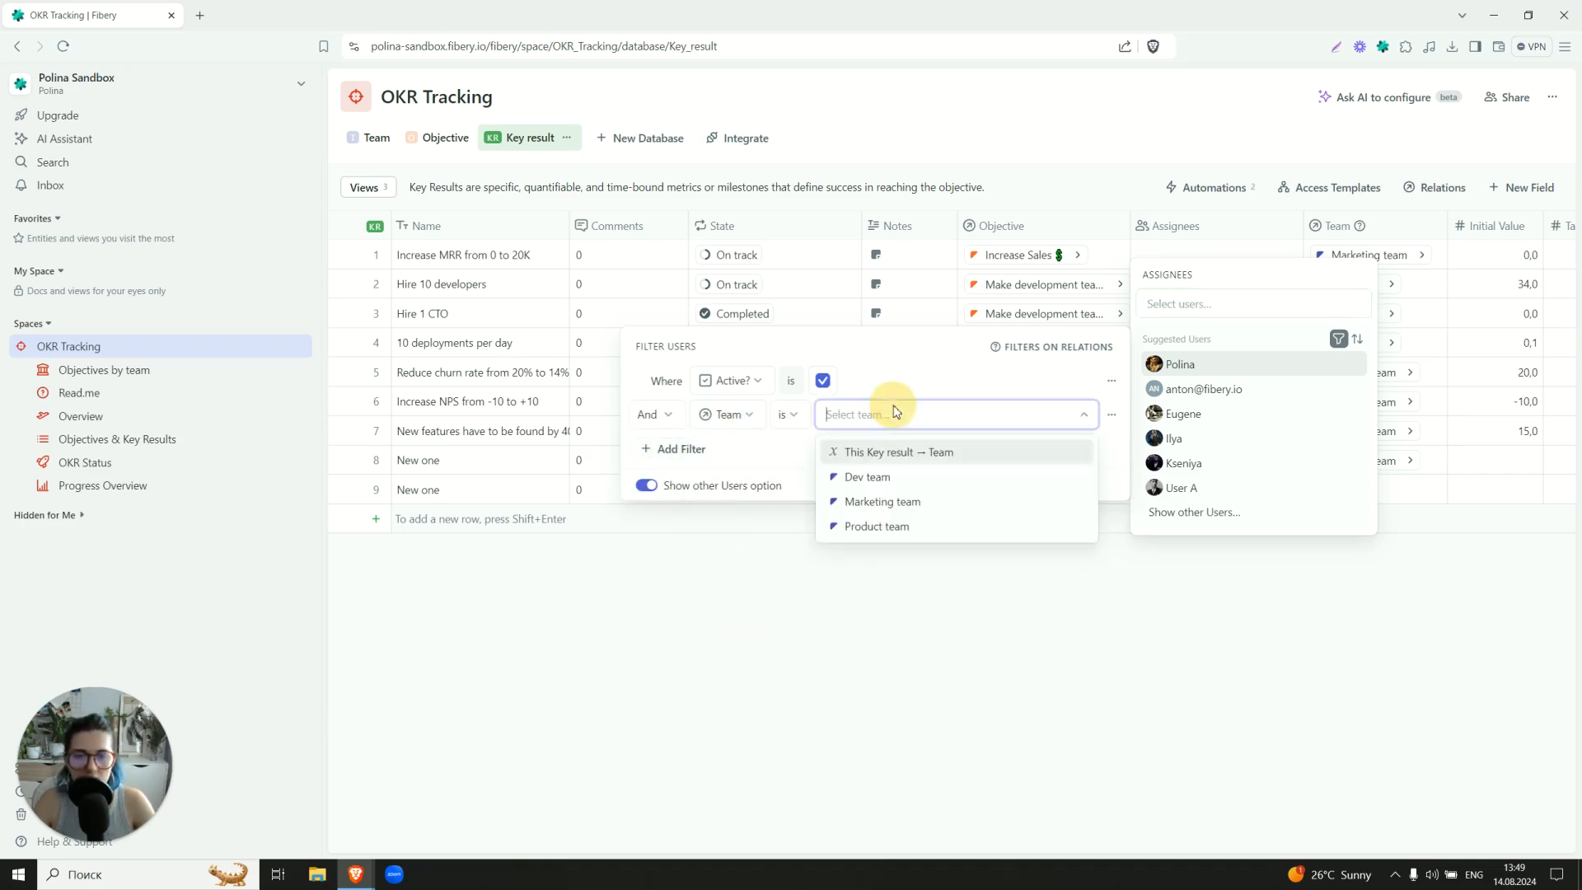
{"action": "left_click", "coordinate": [878, 452]}
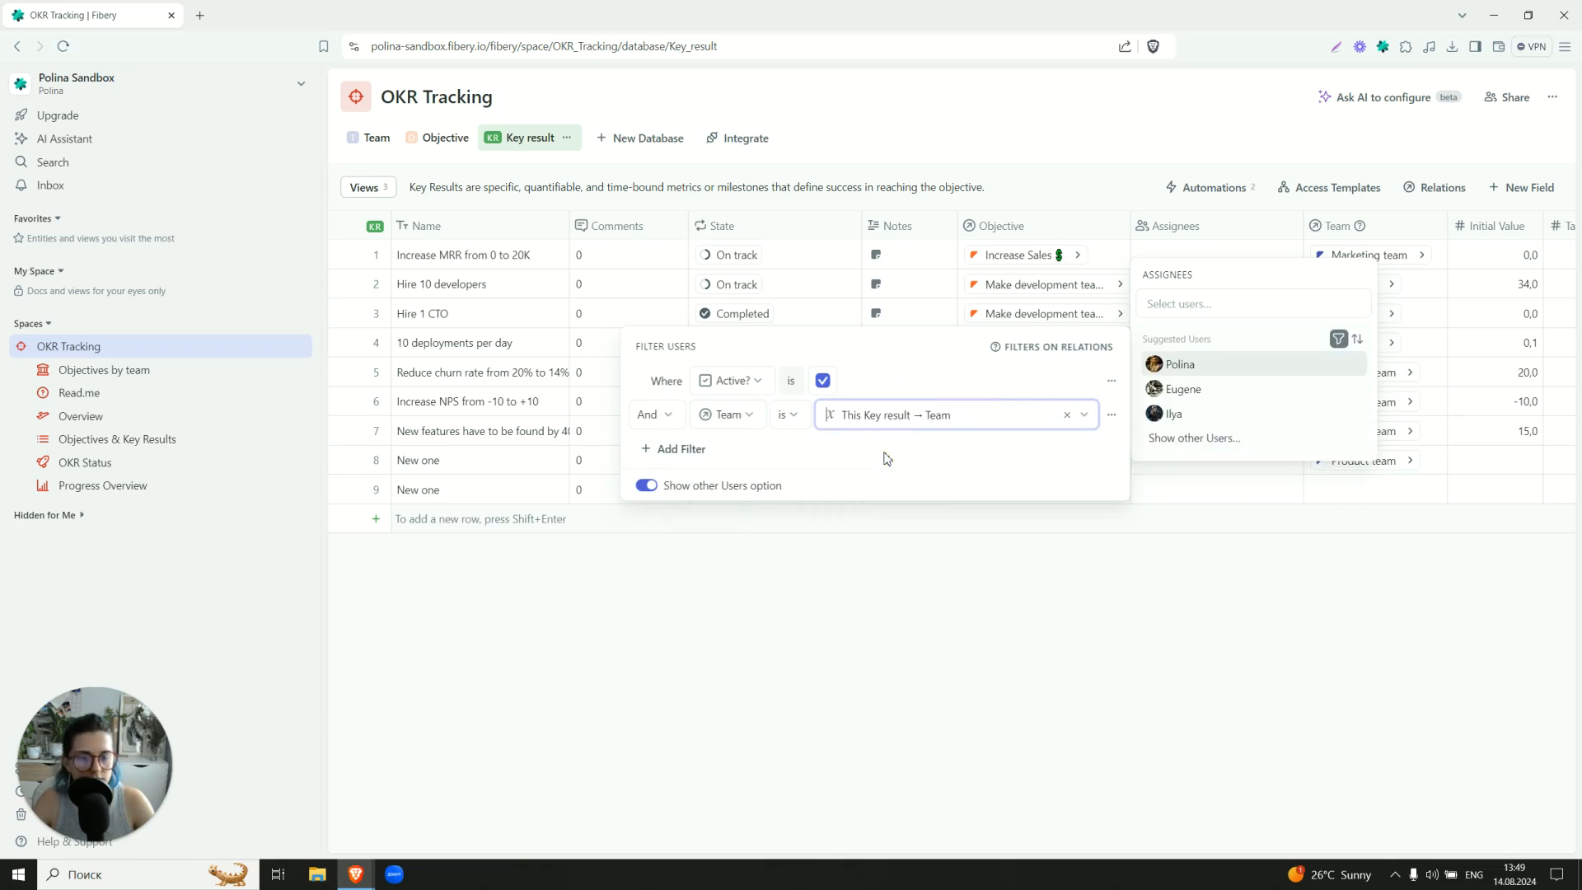
{"action": "left_click", "coordinate": [1108, 614]}
{"action": "left_click", "coordinate": [1108, 614]}
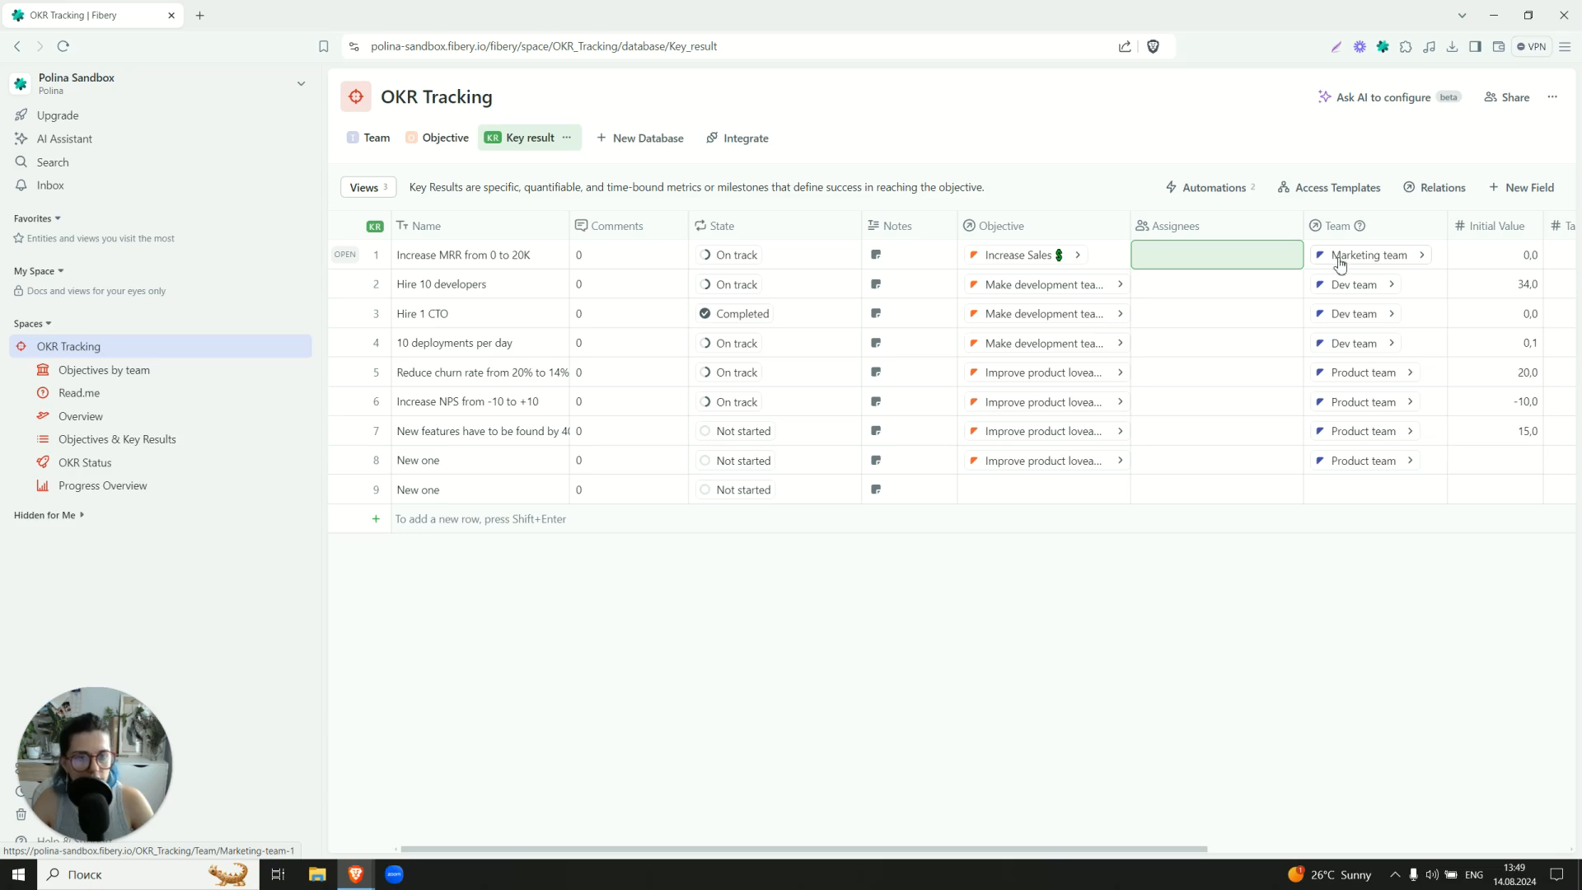
Step: Check the suggested assignees for Increase MRR from 0 to 20K, Hire 10 developers and the new features key result
{"action": "left_click", "coordinate": [1214, 264]}
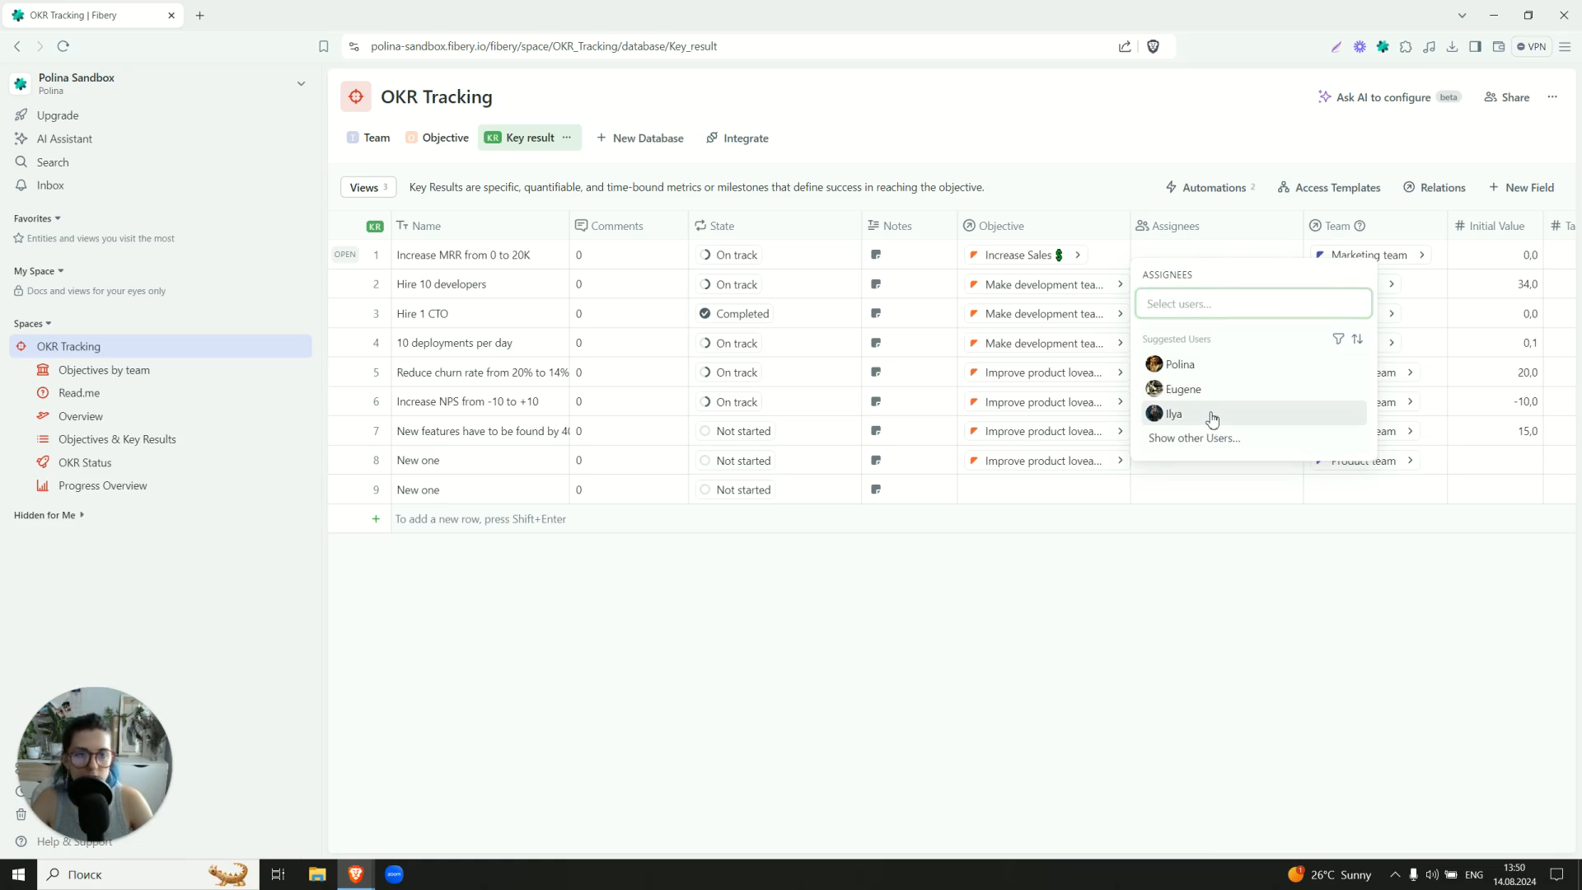
{"action": "left_click", "coordinate": [1199, 616]}
{"action": "left_click", "coordinate": [1190, 298]}
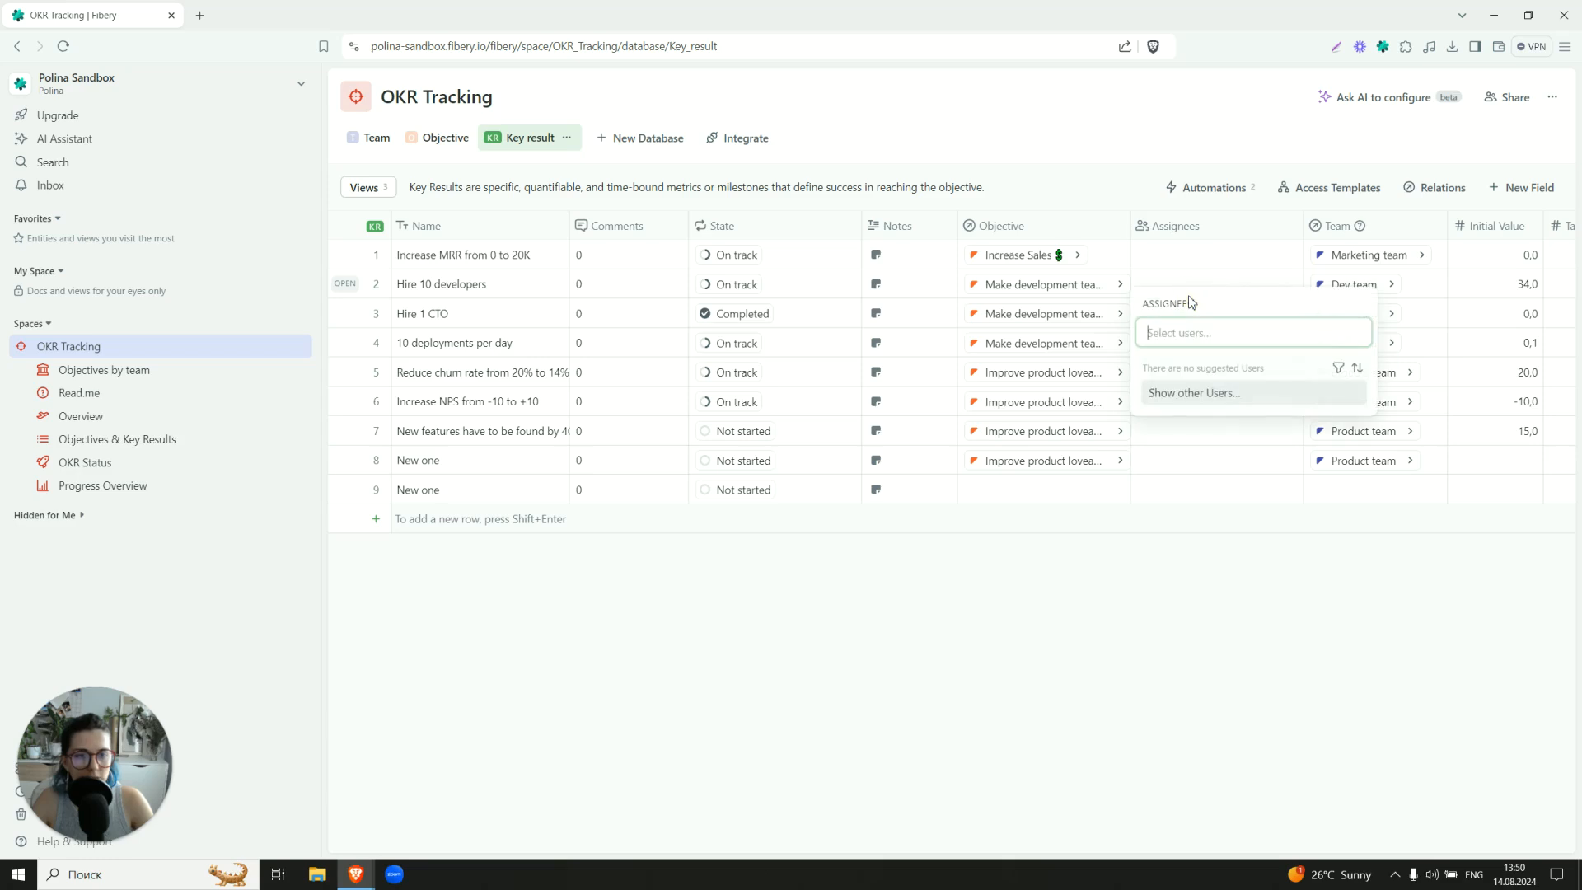
{"action": "left_click", "coordinate": [1209, 624]}
{"action": "left_click", "coordinate": [1177, 431]}
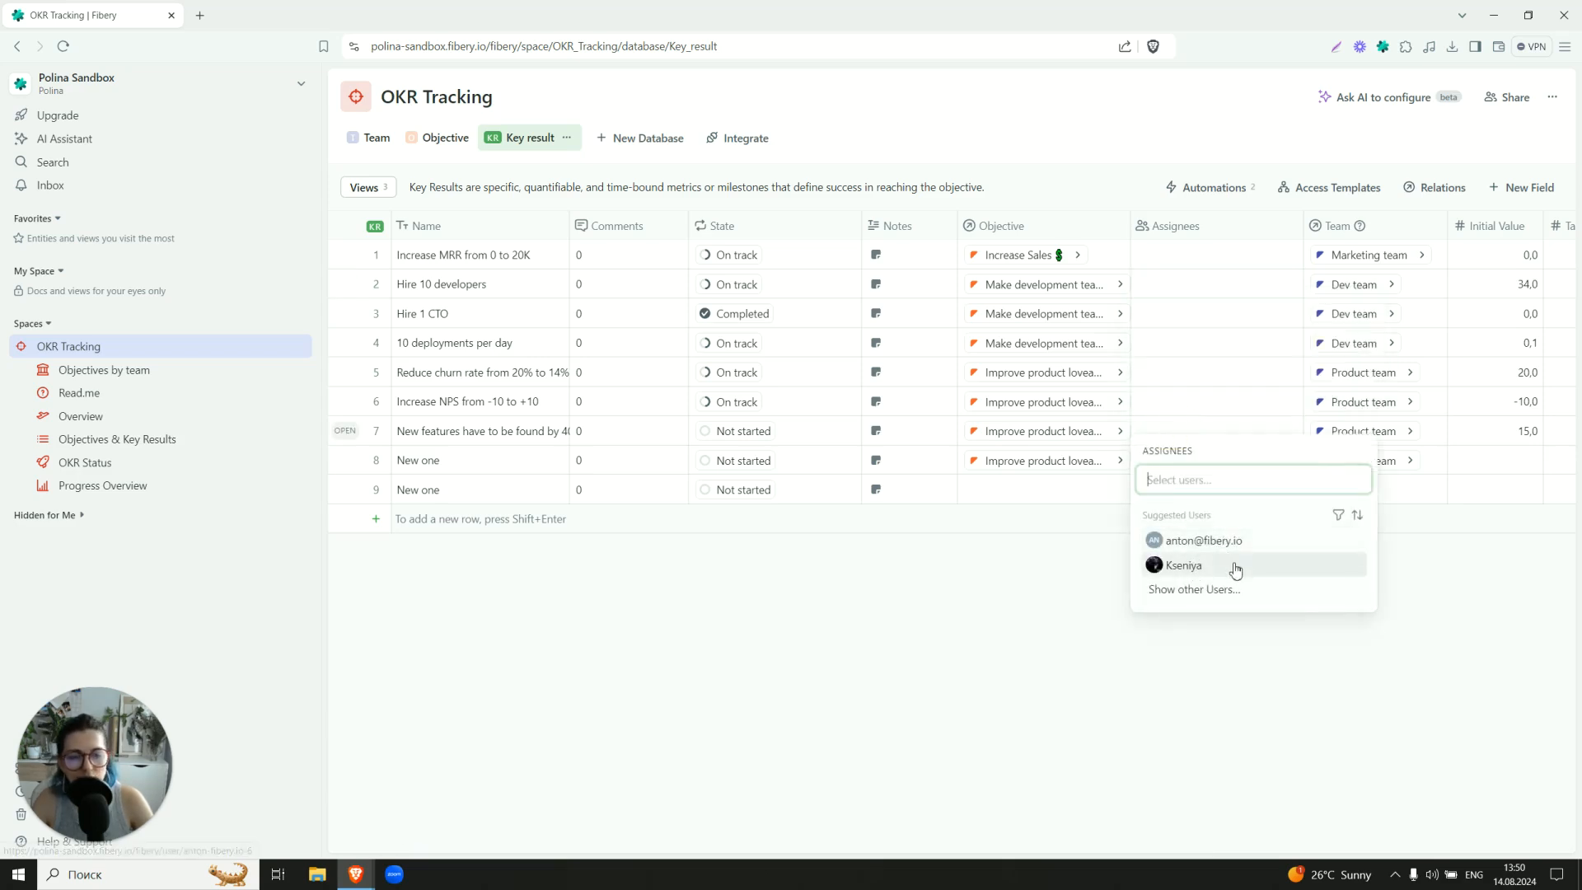
{"action": "left_click", "coordinate": [1004, 676]}
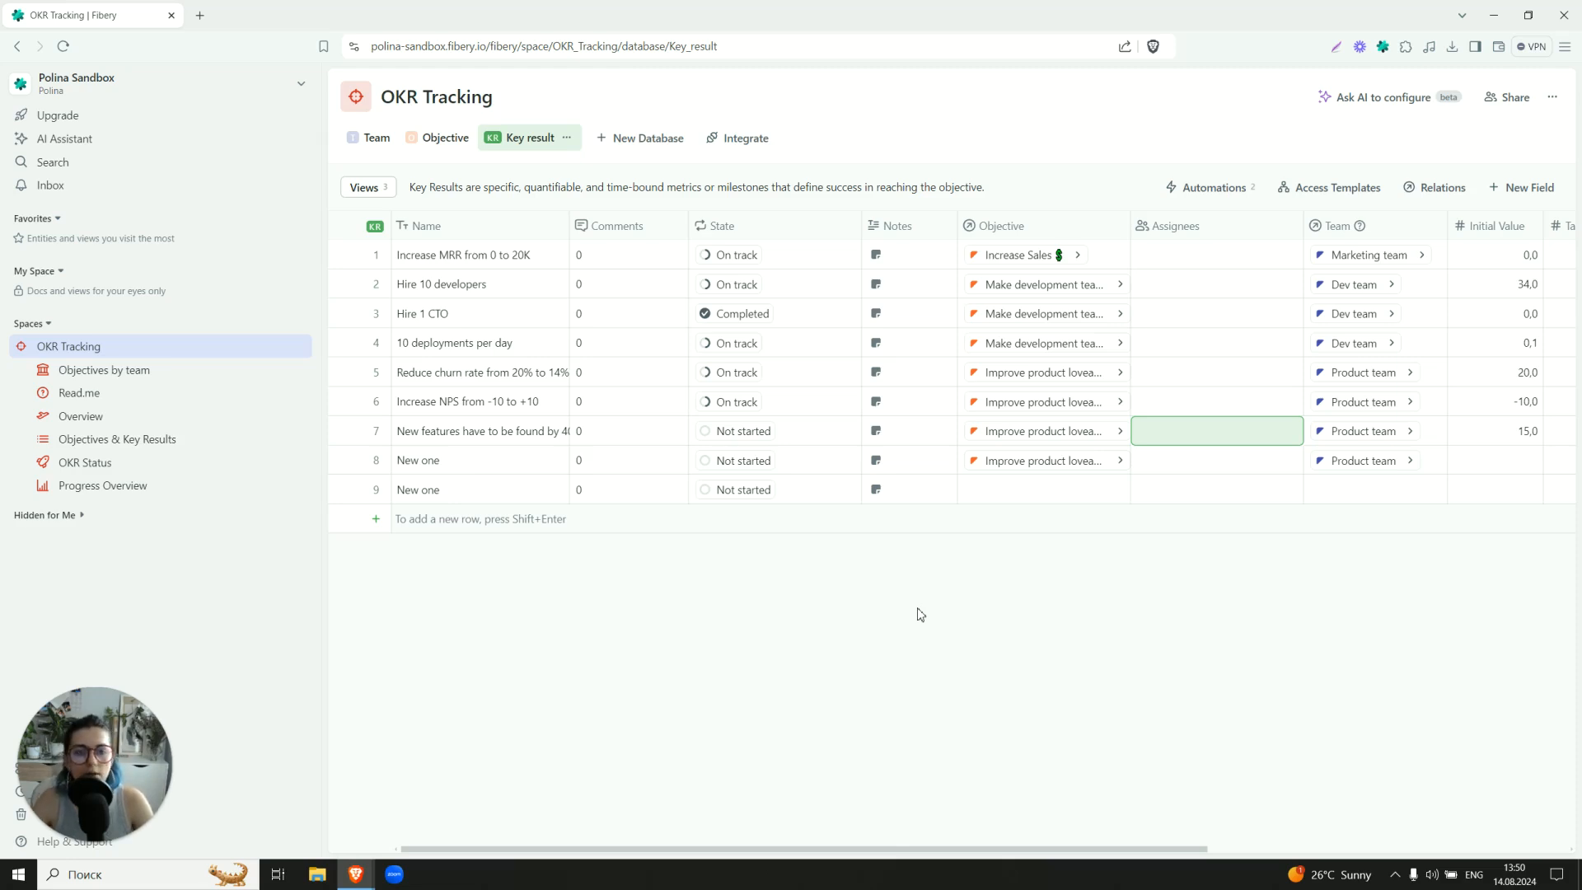
{"action": "left_click", "coordinate": [300, 347]}
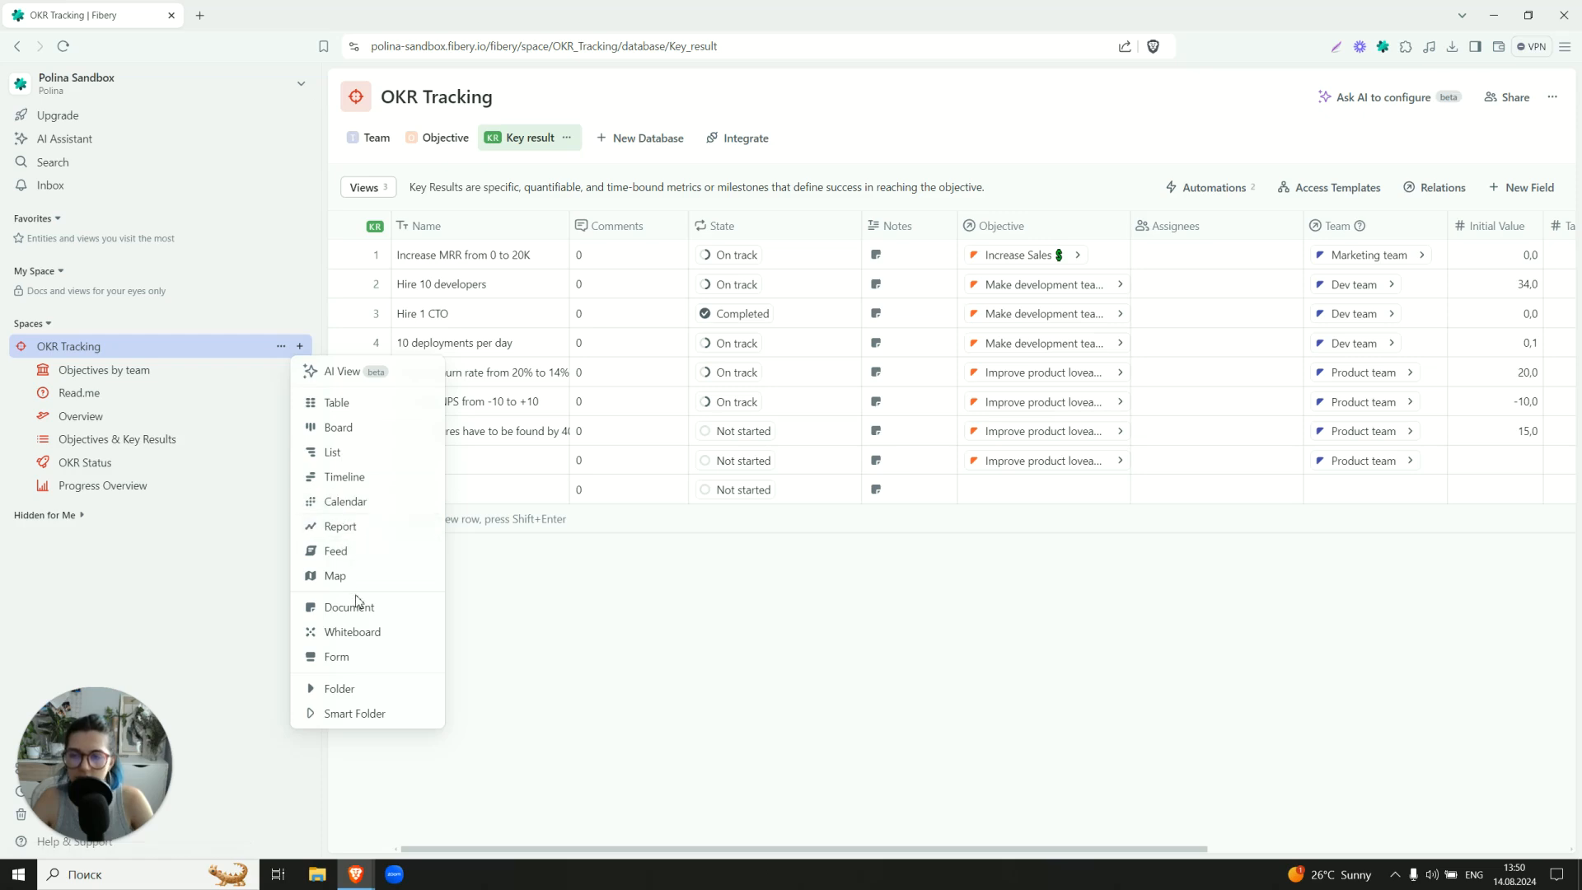
{"action": "left_click", "coordinate": [636, 615]}
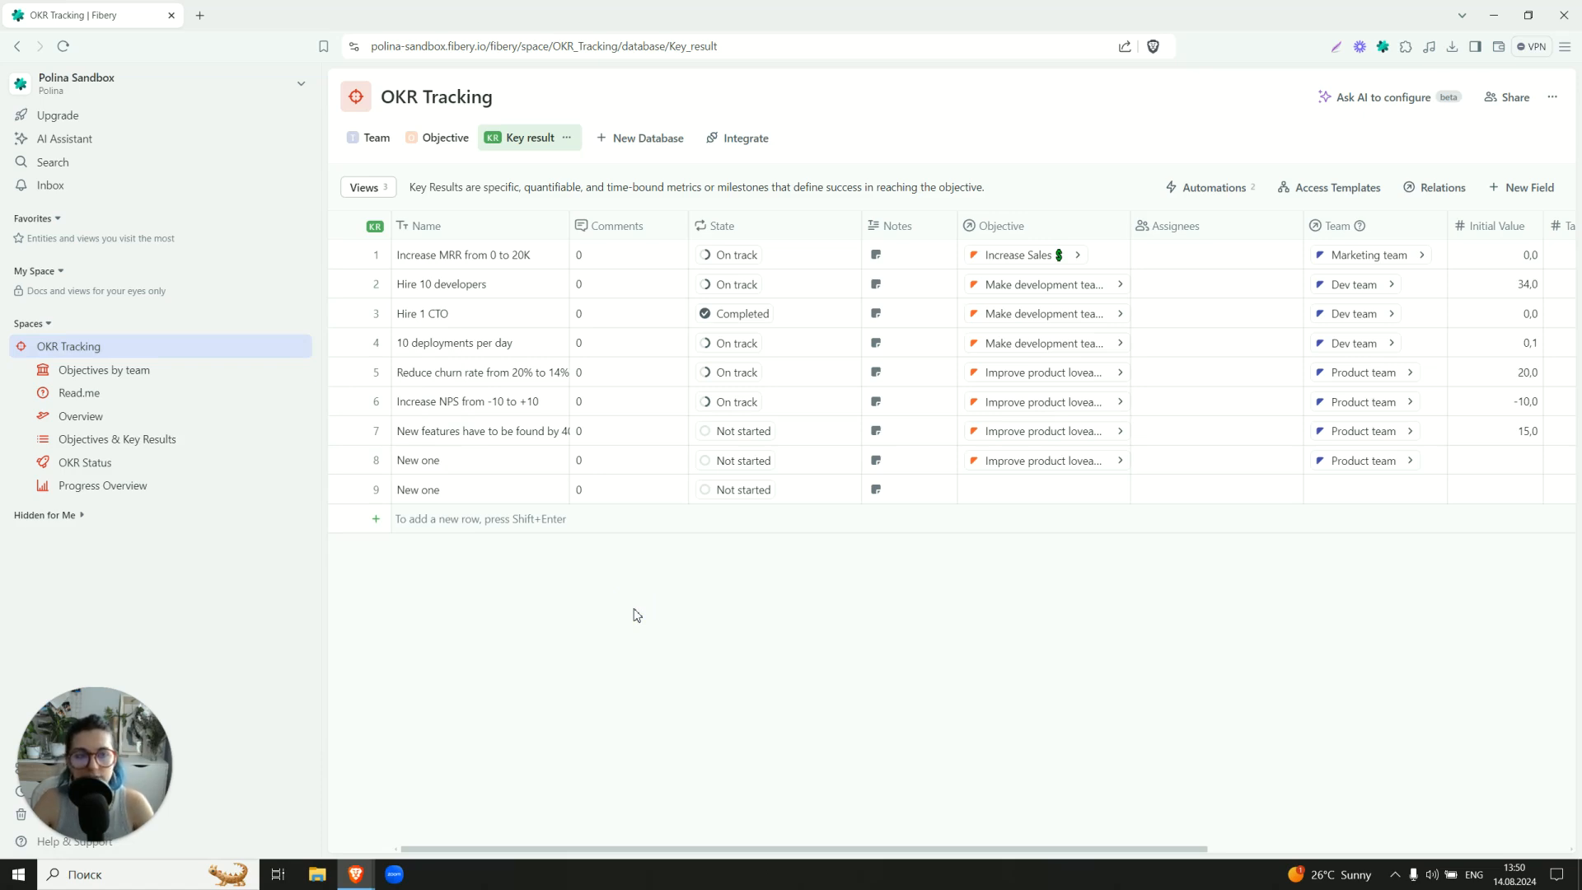
Step: Open the Marketing team entity from the key results table and set its layout to 1 Column
{"action": "left_click", "coordinate": [1421, 254]}
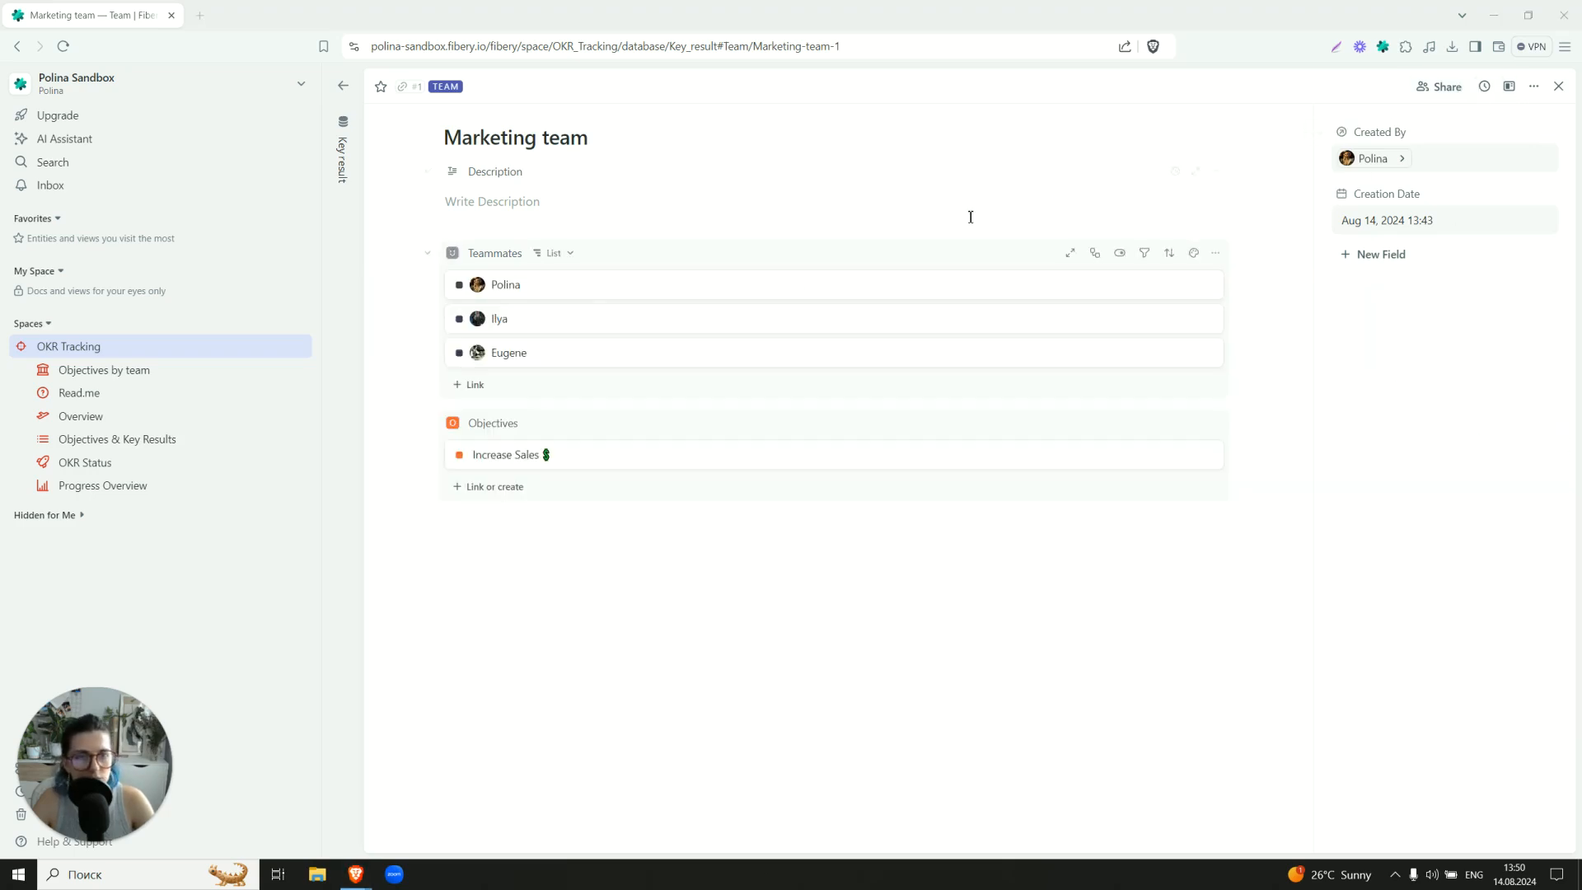
{"action": "left_click", "coordinate": [1510, 88]}
{"action": "left_click", "coordinate": [1400, 158]}
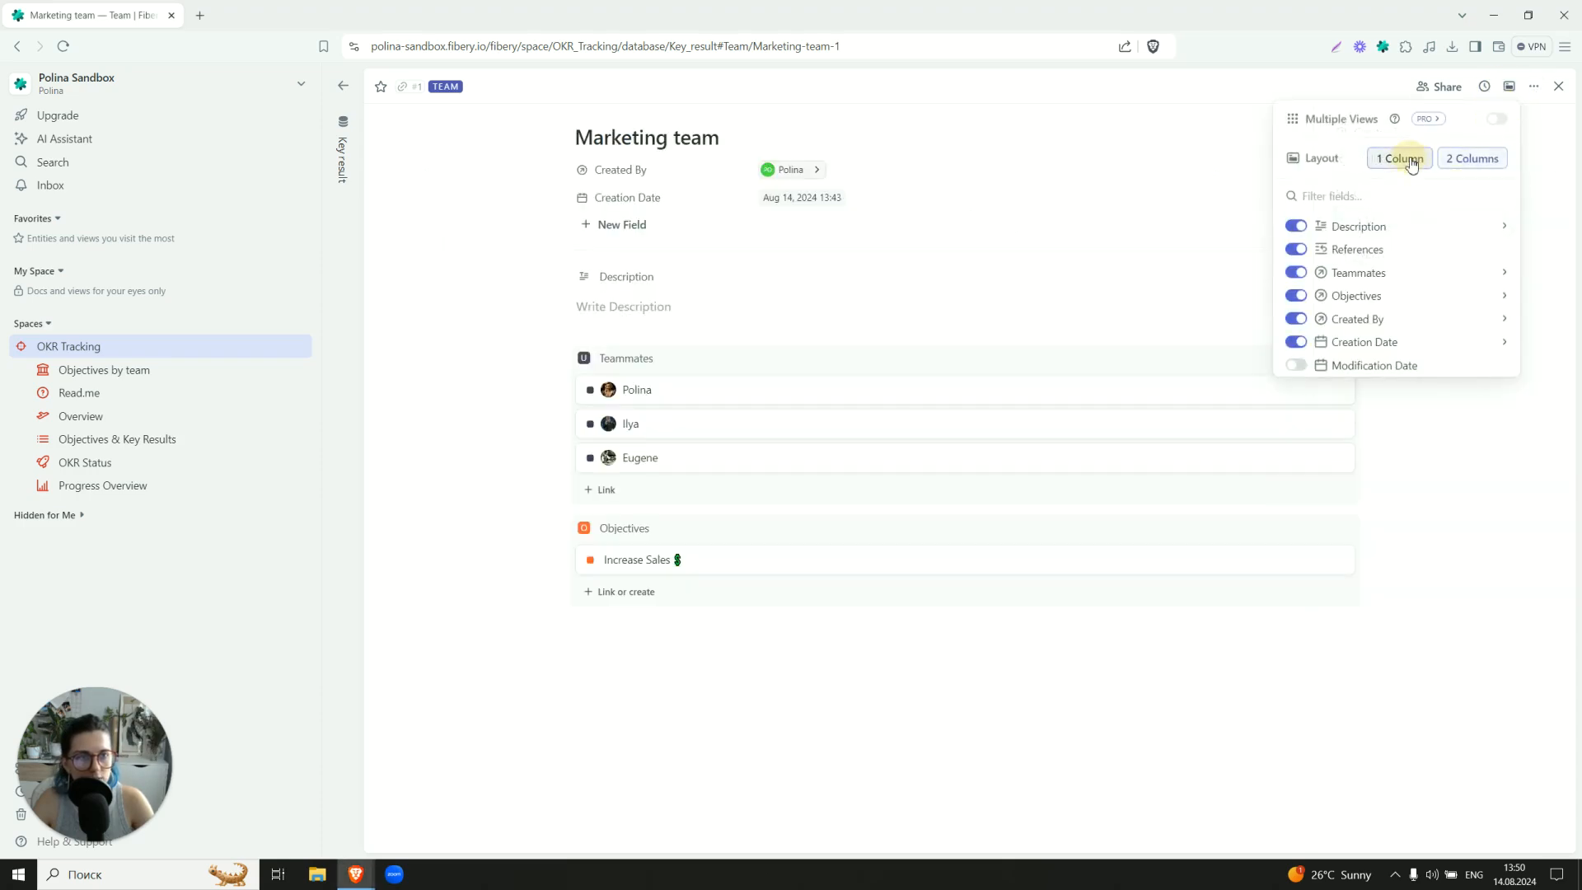
{"action": "left_click", "coordinate": [511, 458]}
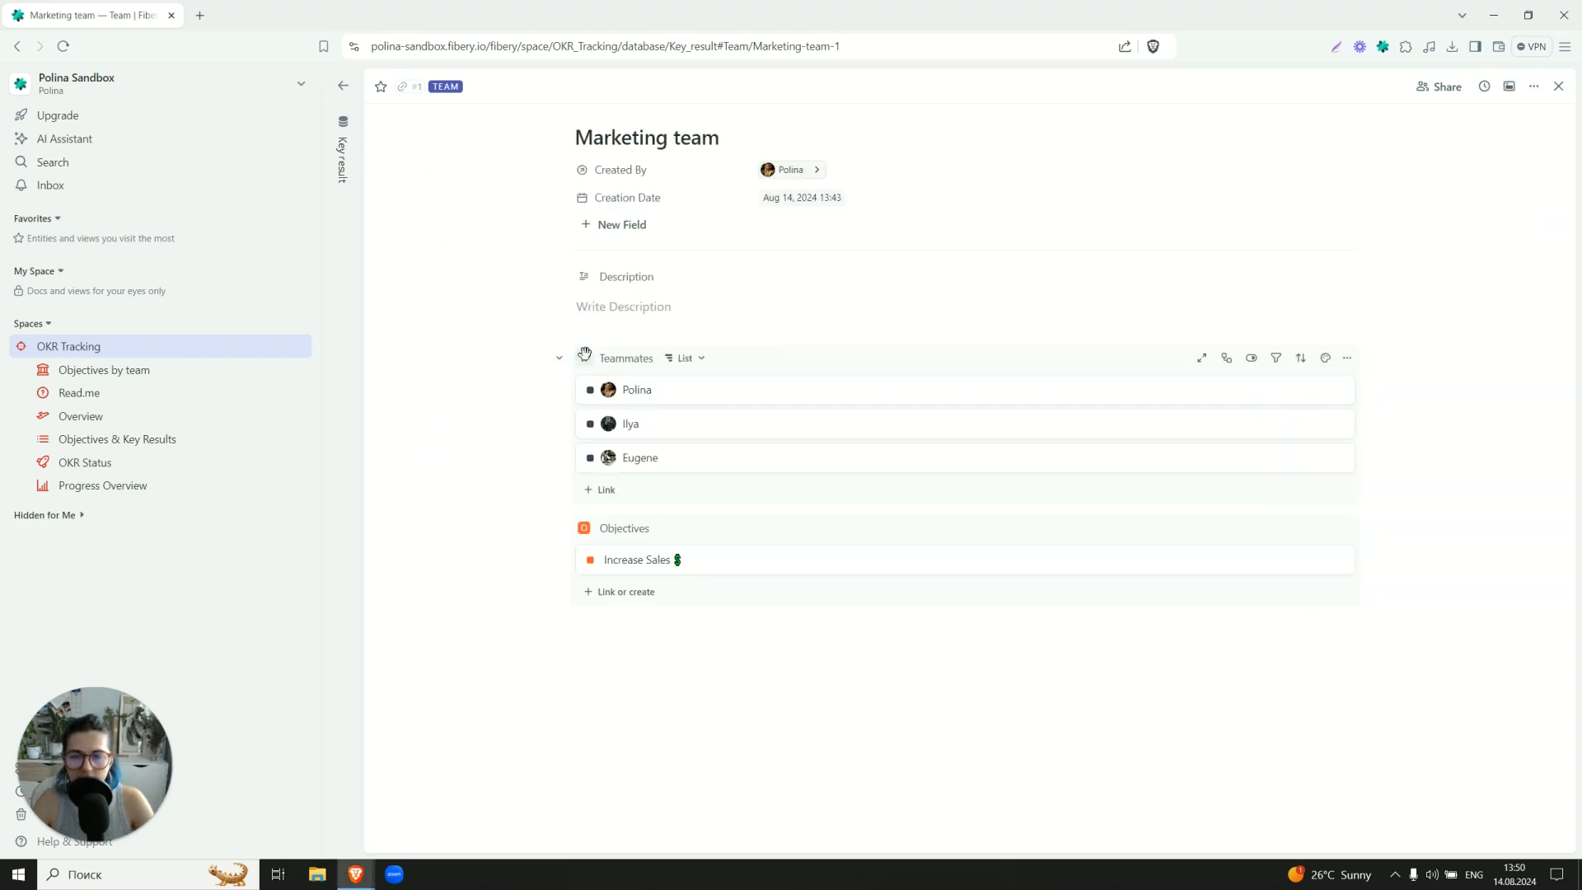
Step: Move the Teammates field above the description and hide the Modification Date and Creation Date fields
{"action": "left_click", "coordinate": [1347, 357]}
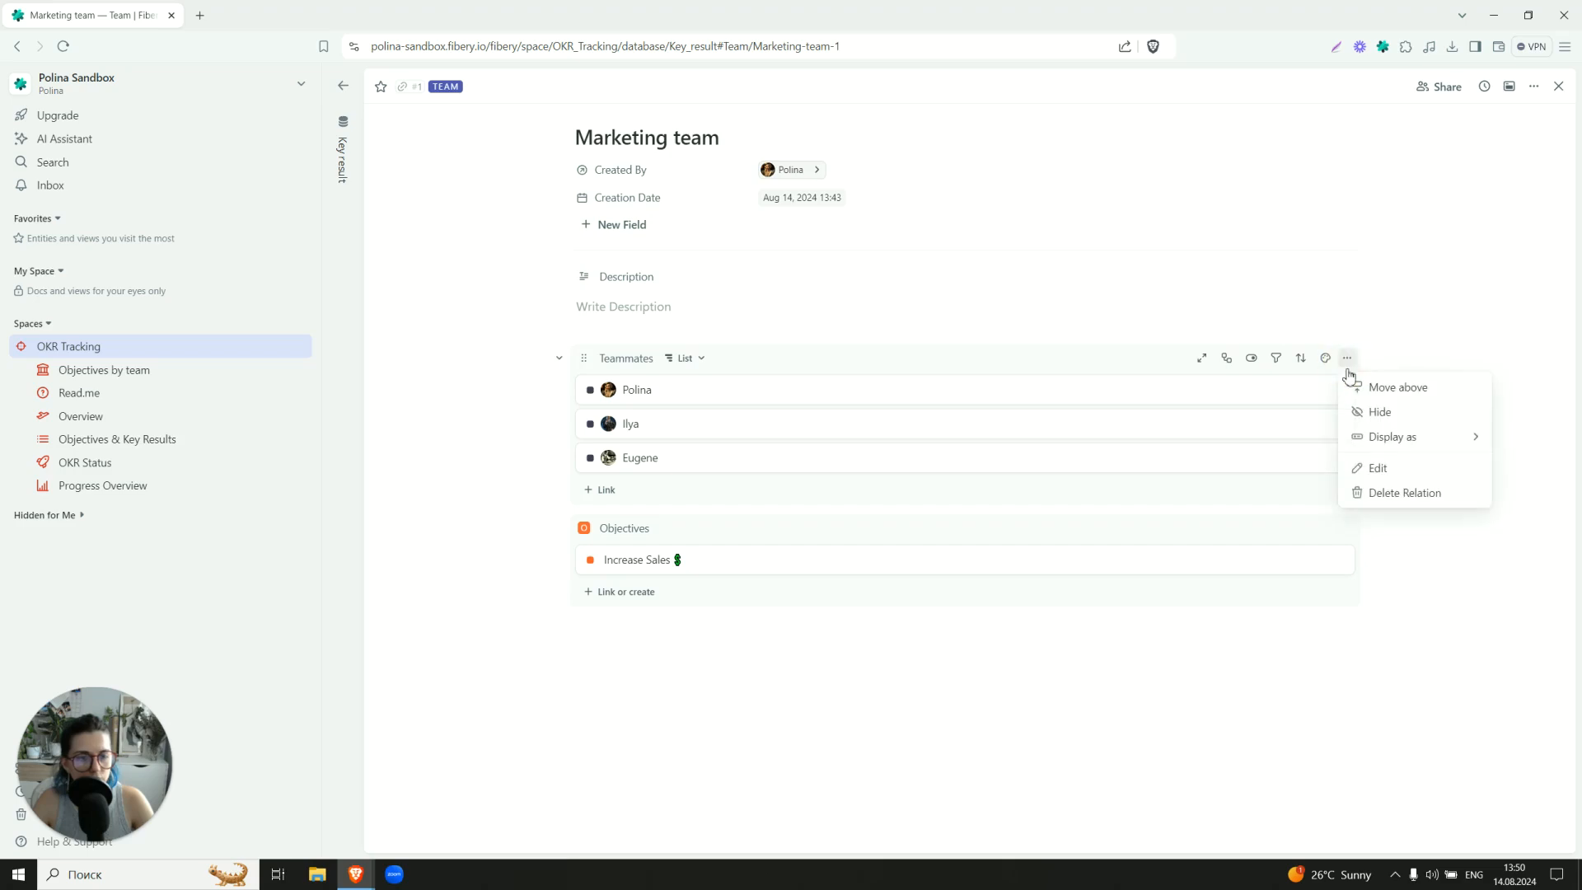
{"action": "left_click", "coordinate": [1386, 387]}
{"action": "left_click", "coordinate": [700, 255]}
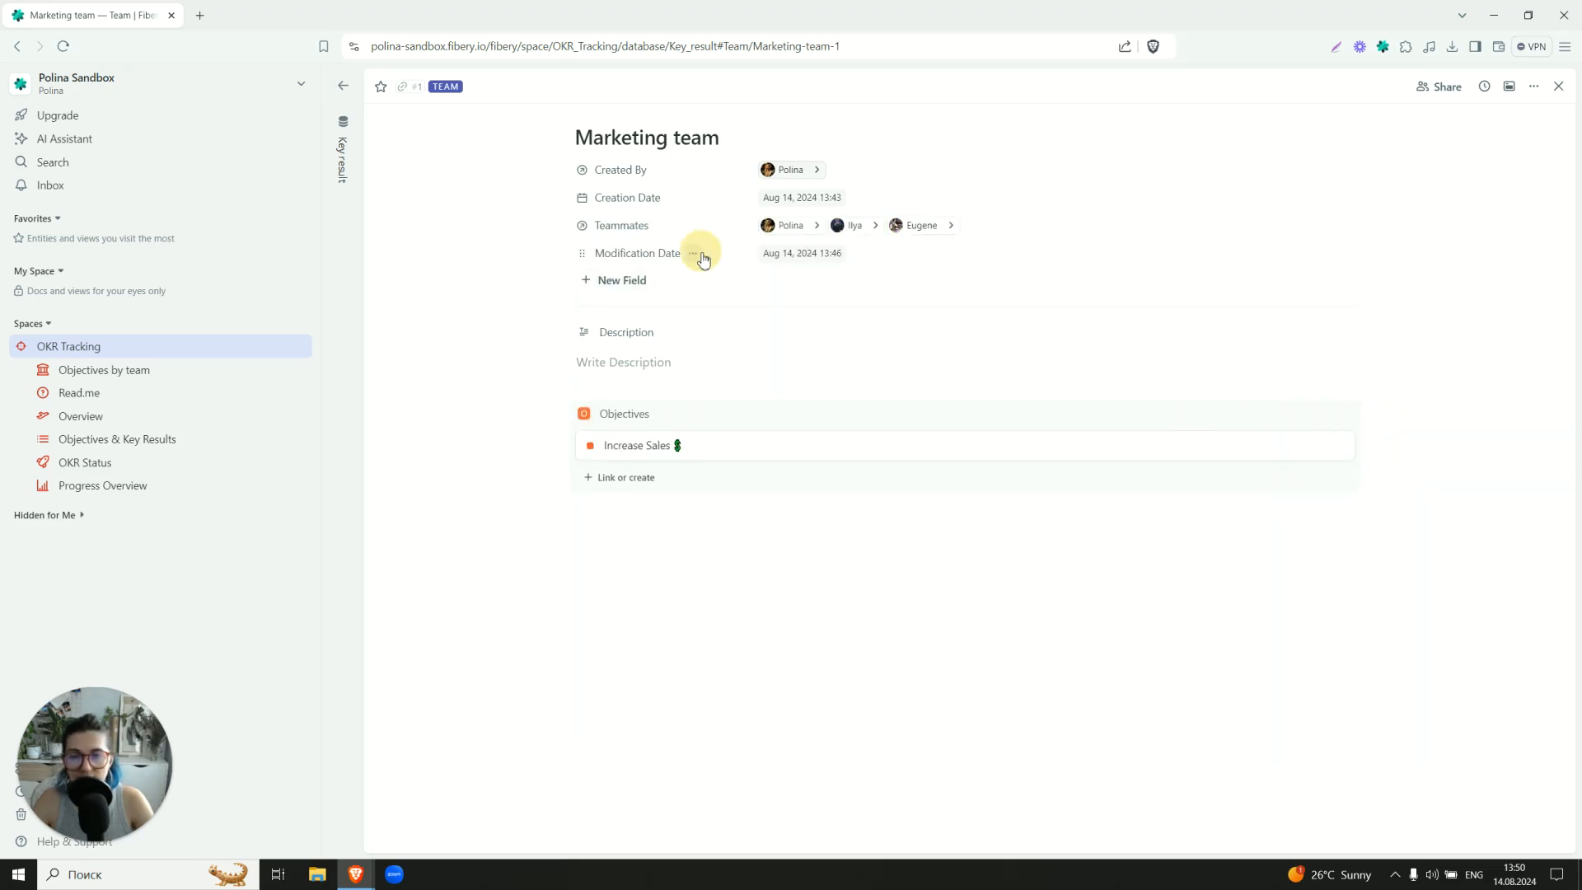
{"action": "left_click", "coordinate": [712, 310]}
{"action": "left_click", "coordinate": [673, 198]}
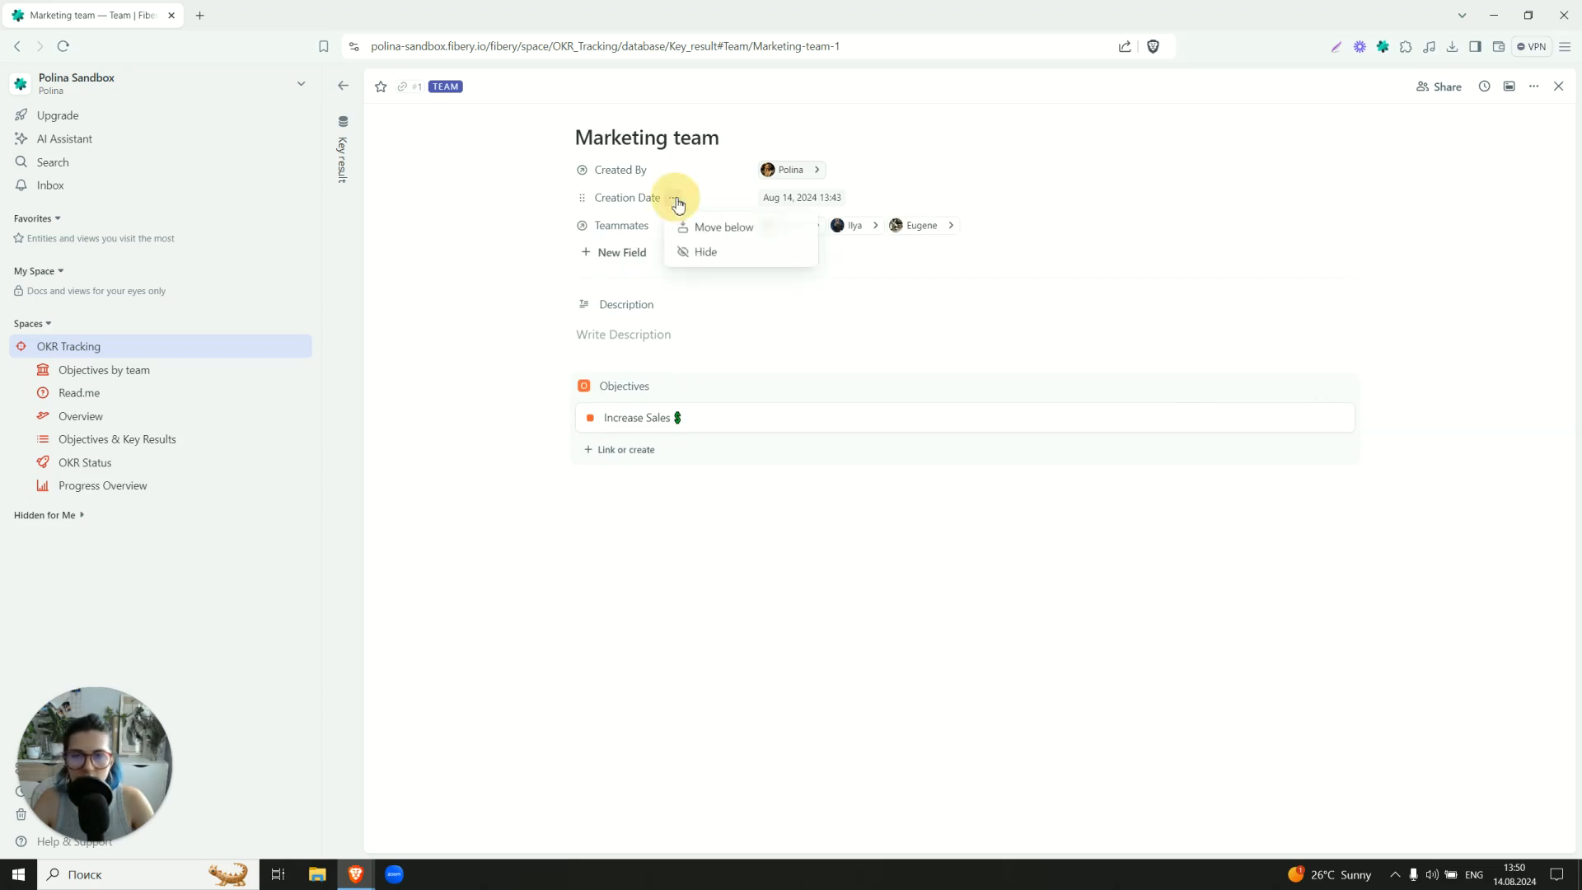
{"action": "left_click", "coordinate": [692, 255]}
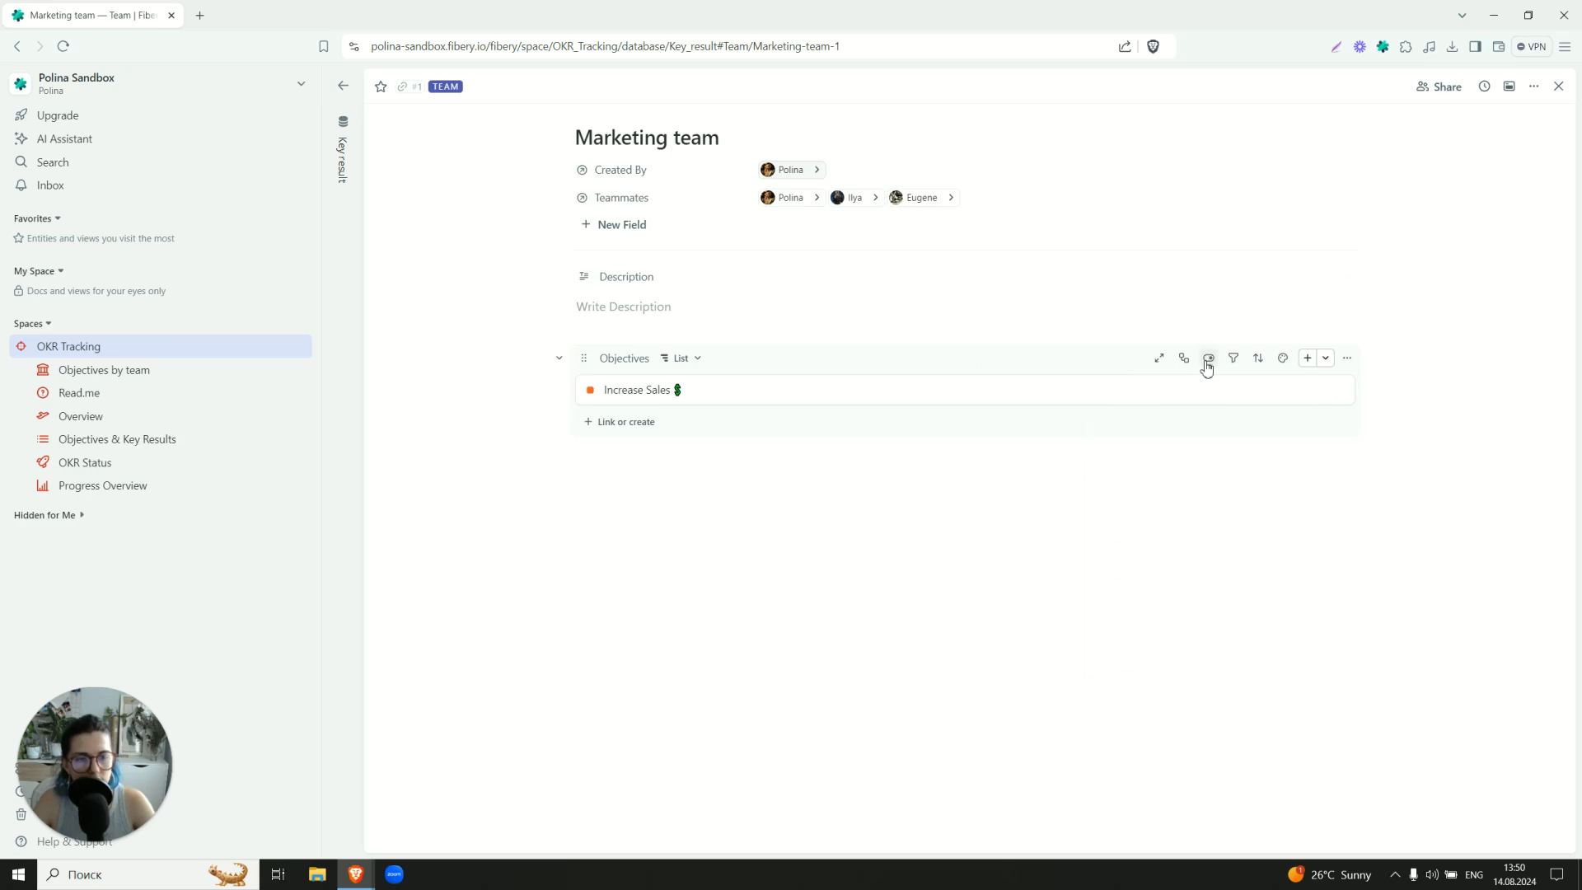
Step: Add Key results as a nested level in the Objectives list and expand the Increase Sales objective
{"action": "left_click", "coordinate": [1208, 359]}
{"action": "left_click", "coordinate": [1184, 360]}
{"action": "left_click", "coordinate": [1096, 455]}
{"action": "left_click", "coordinate": [589, 390]}
{"action": "left_click", "coordinate": [589, 390]}
Step: Show the Progress field on the objectives in the Marketing team's Objectives list
{"action": "left_click", "coordinate": [1209, 359]}
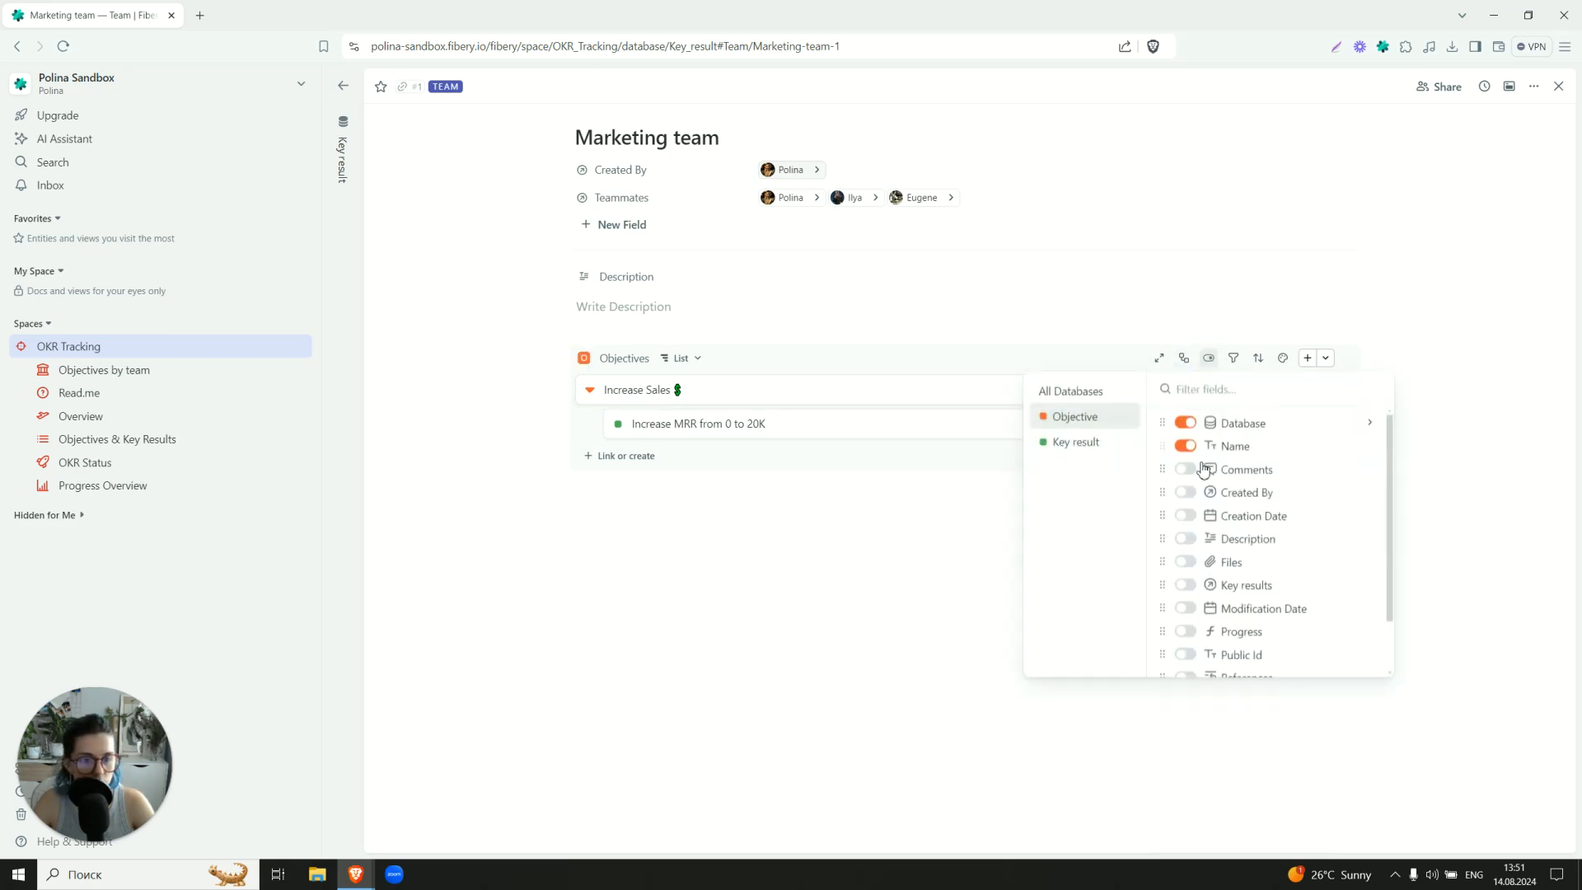
{"action": "type", "text": "pro"}
{"action": "left_click", "coordinate": [1185, 422]}
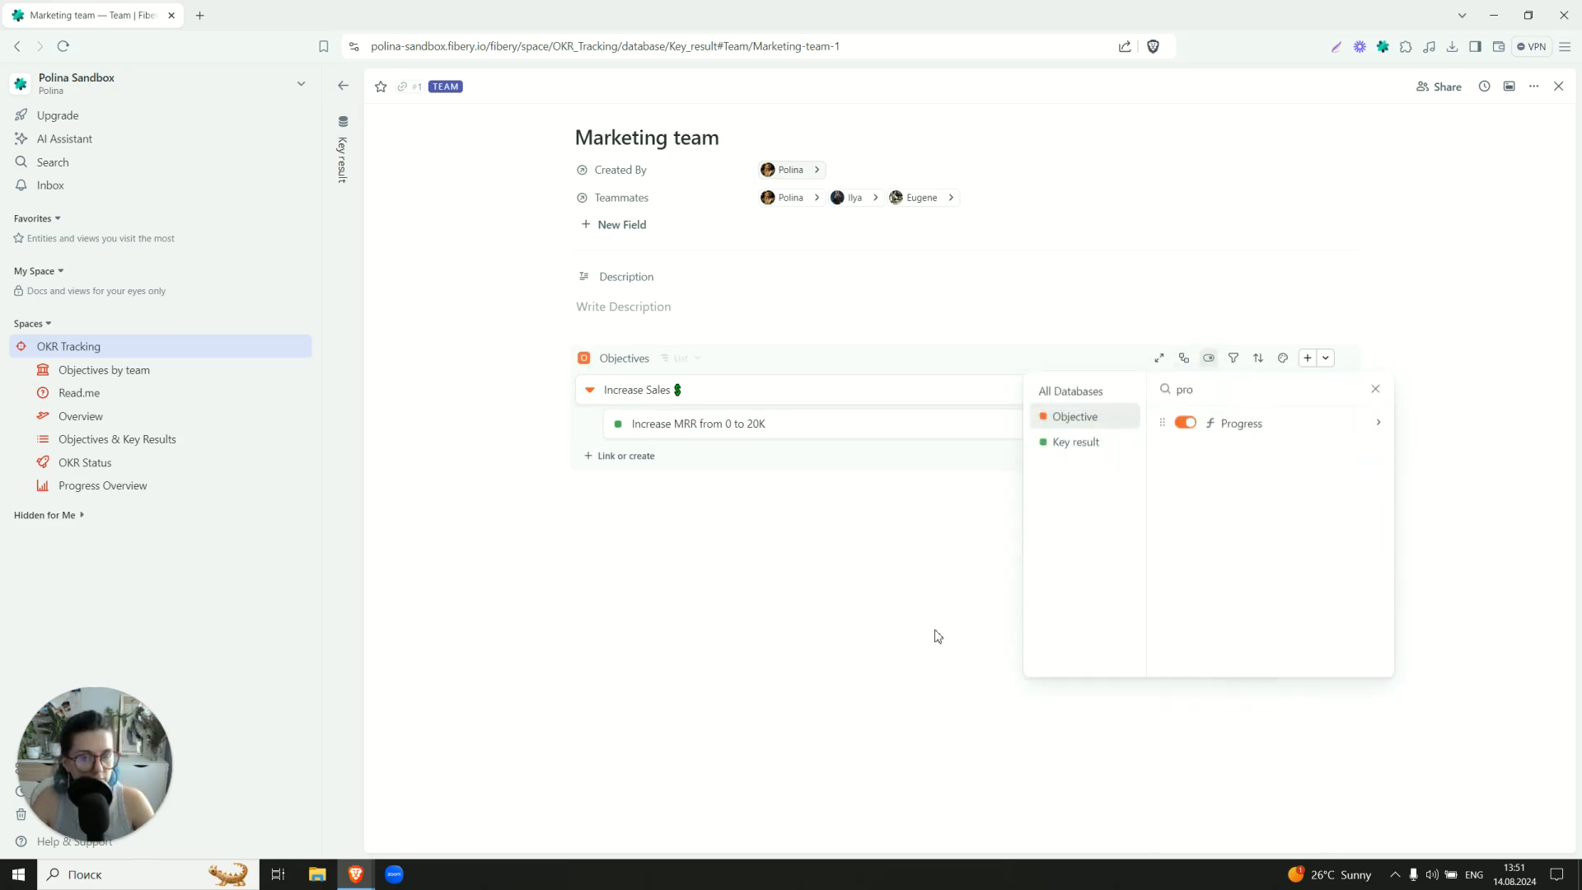
{"action": "left_click", "coordinate": [920, 615]}
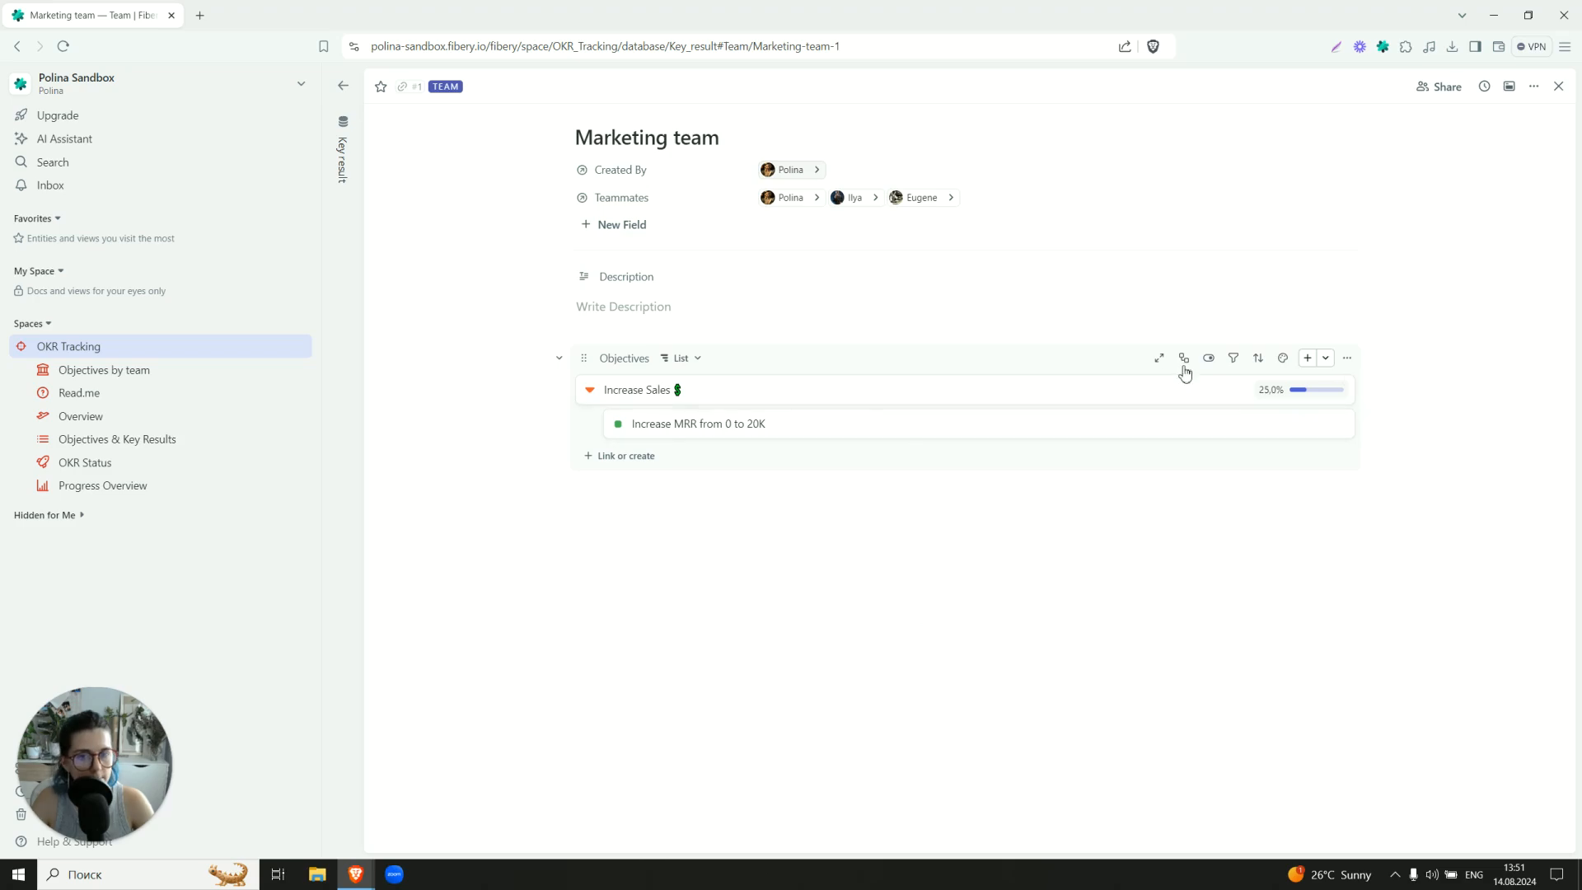
Step: Show Progress as a bar, State and Days since update on the key results nested in the Objectives list
{"action": "left_click", "coordinate": [1211, 362]}
{"action": "left_click", "coordinate": [1075, 441]}
{"action": "scroll", "coordinate": [1225, 498], "scroll_direction": "down", "scroll_amount": 2}
{"action": "scroll", "coordinate": [1225, 499], "scroll_direction": "down", "scroll_amount": 2}
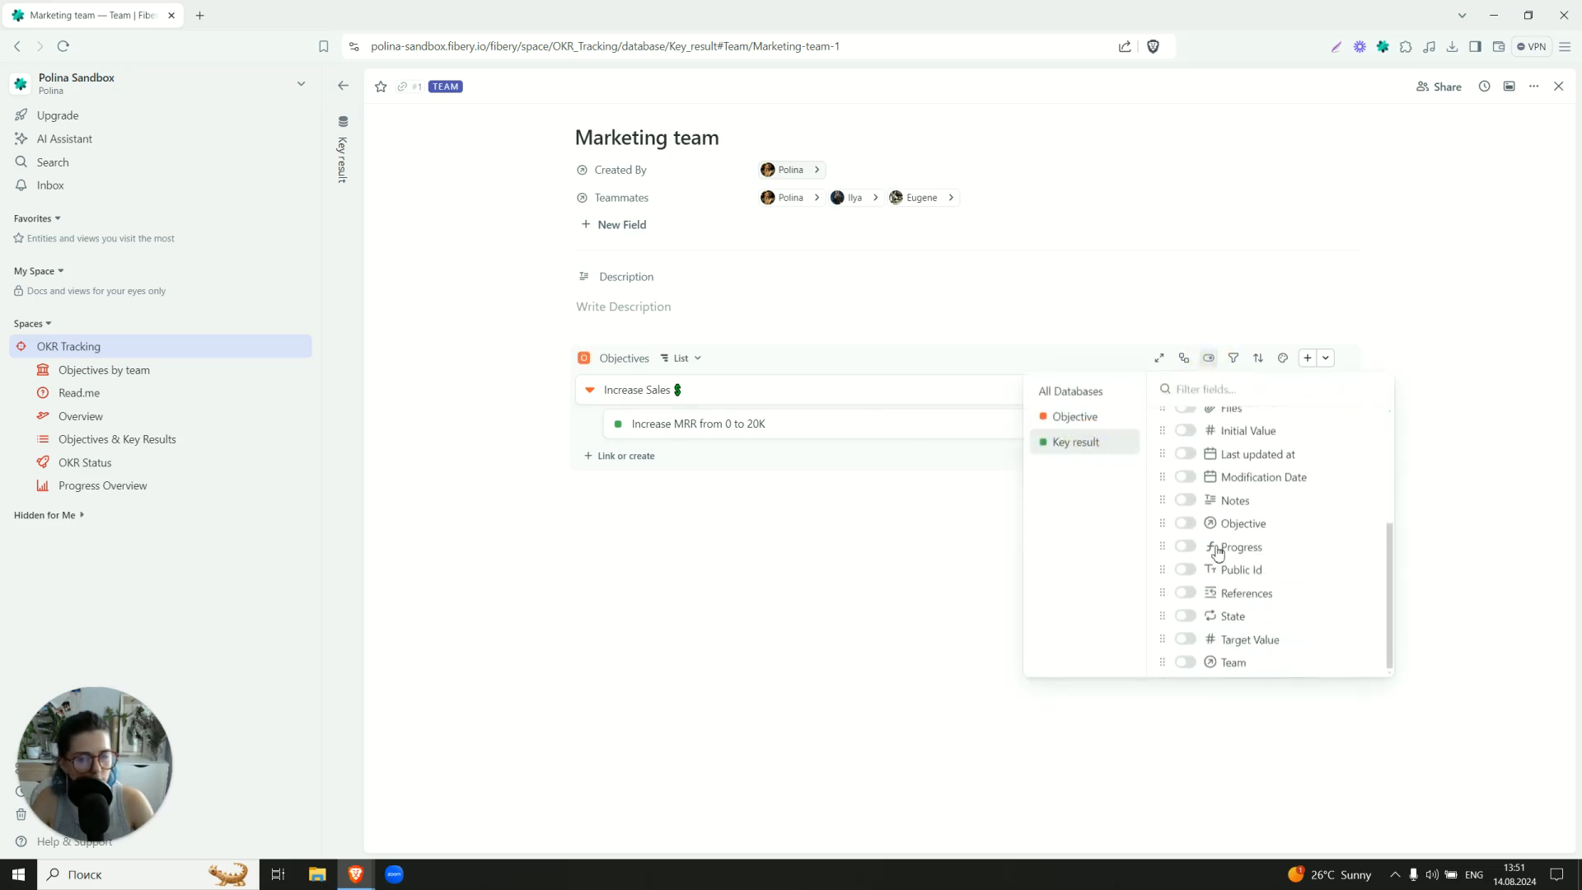
{"action": "left_click", "coordinate": [1220, 551]}
{"action": "left_click", "coordinate": [1364, 549]}
{"action": "left_click", "coordinate": [1277, 452]}
{"action": "left_click", "coordinate": [1164, 389]}
{"action": "left_click", "coordinate": [1191, 620]}
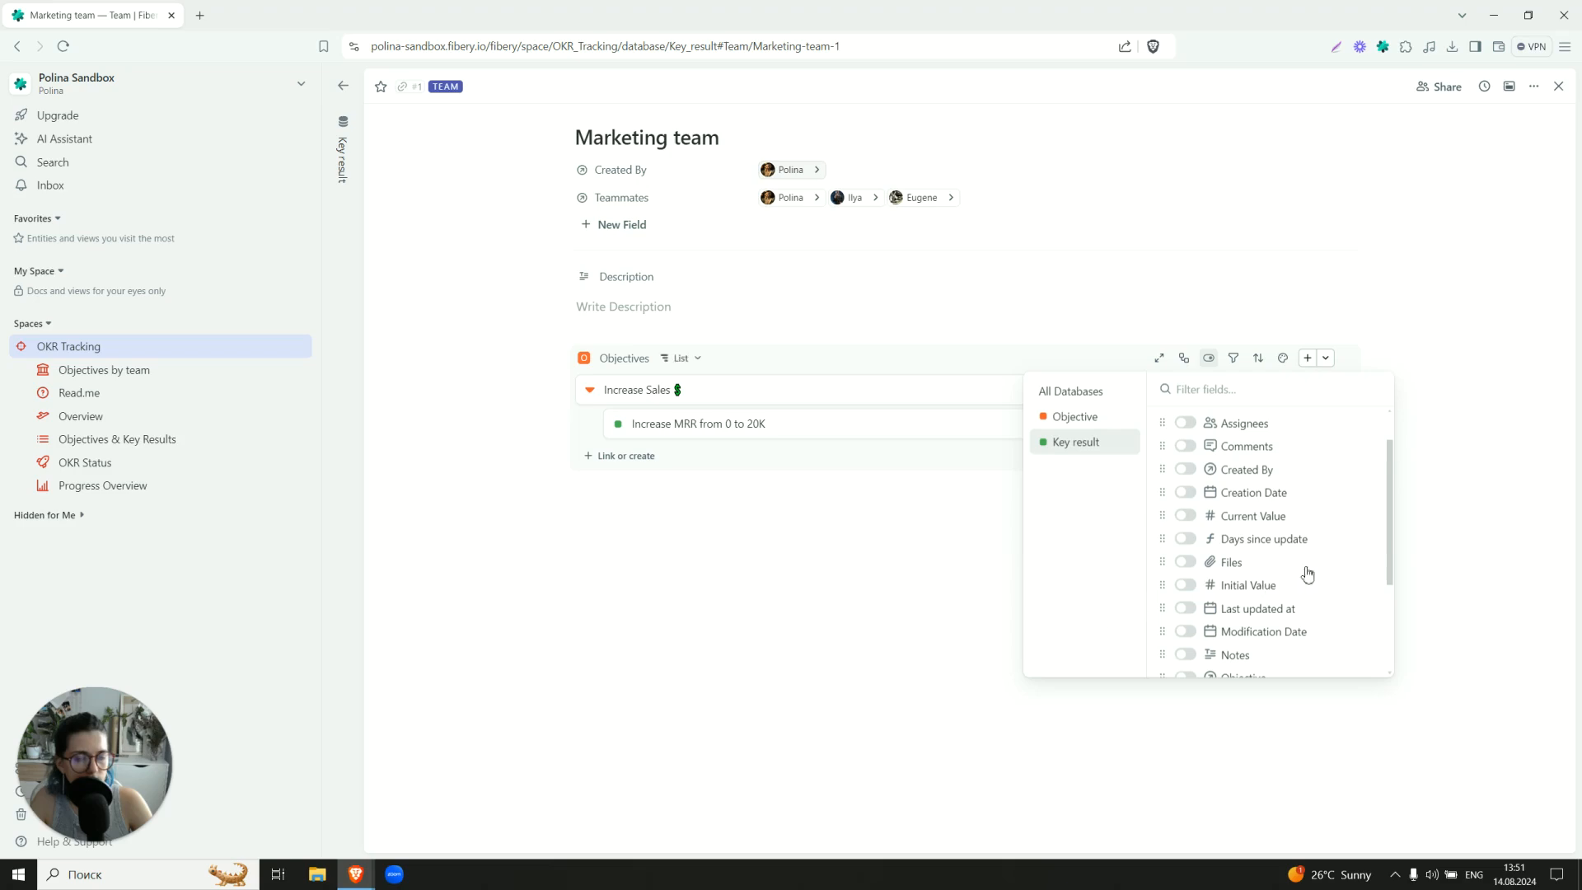
{"action": "left_click", "coordinate": [1243, 548]}
{"action": "left_click", "coordinate": [776, 608]}
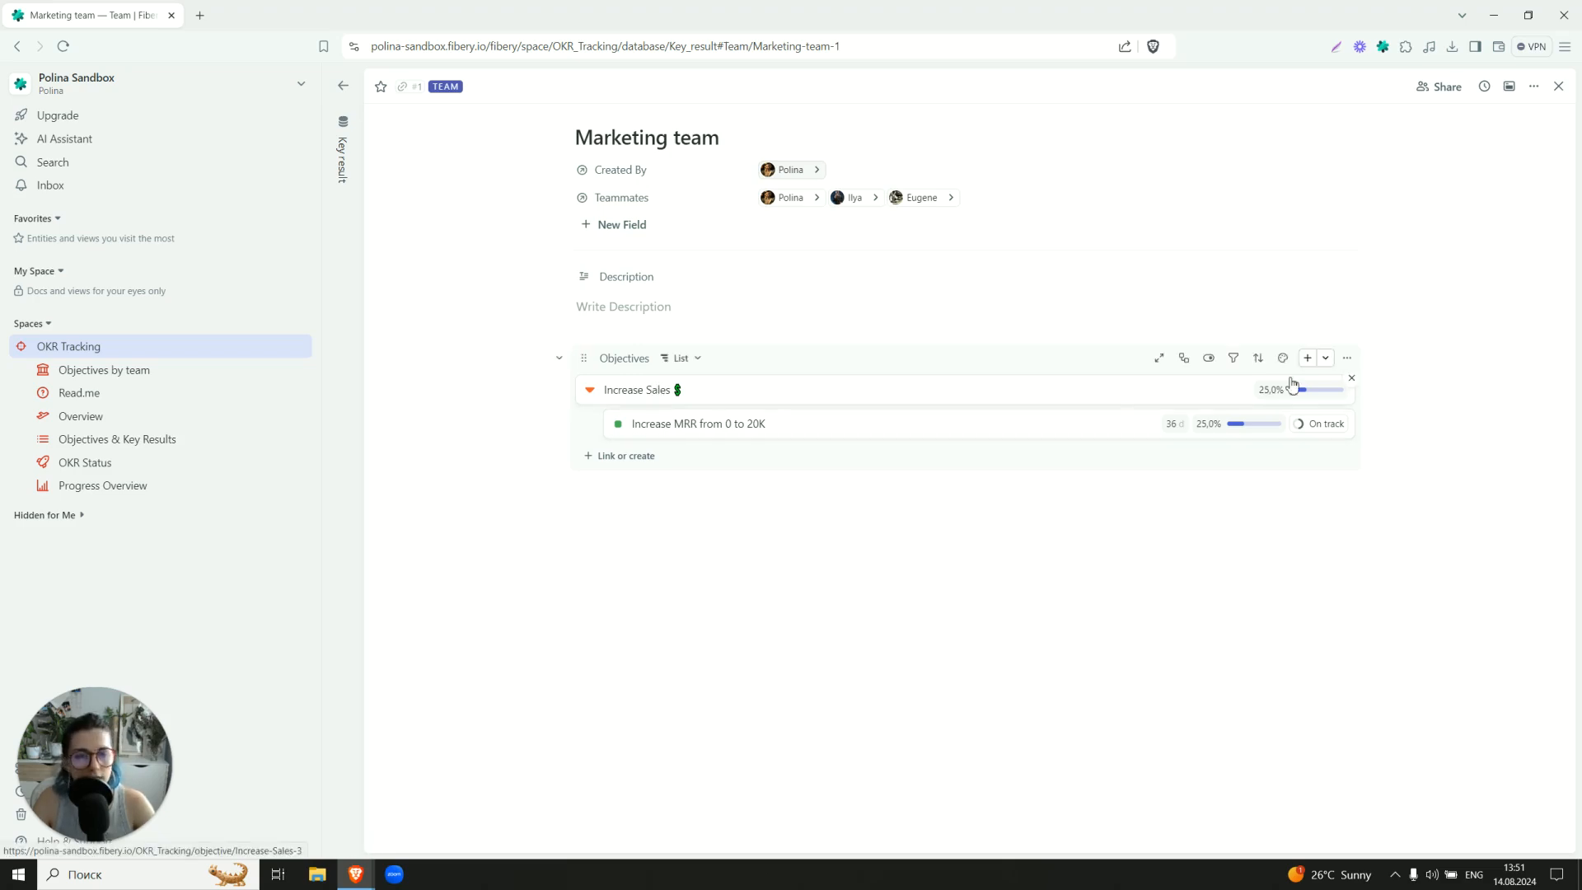
Step: Try grouping the nested key results by Assignees and remove that grouping
{"action": "left_click", "coordinate": [1184, 358]}
{"action": "left_click", "coordinate": [1099, 456]}
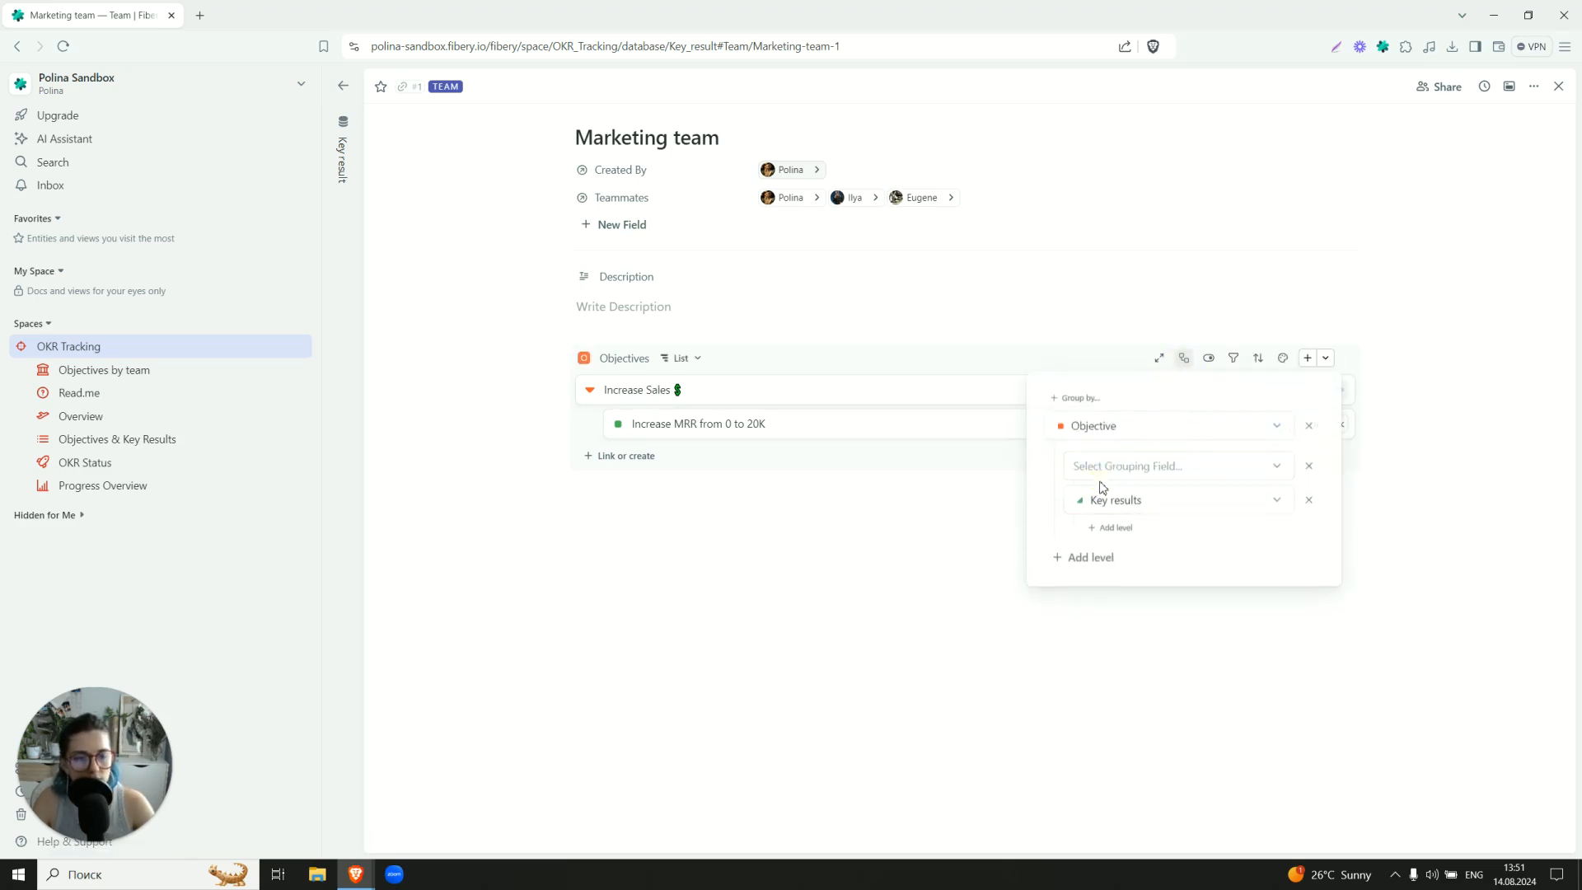
{"action": "left_click", "coordinate": [1101, 467]}
{"action": "left_click", "coordinate": [1108, 552]}
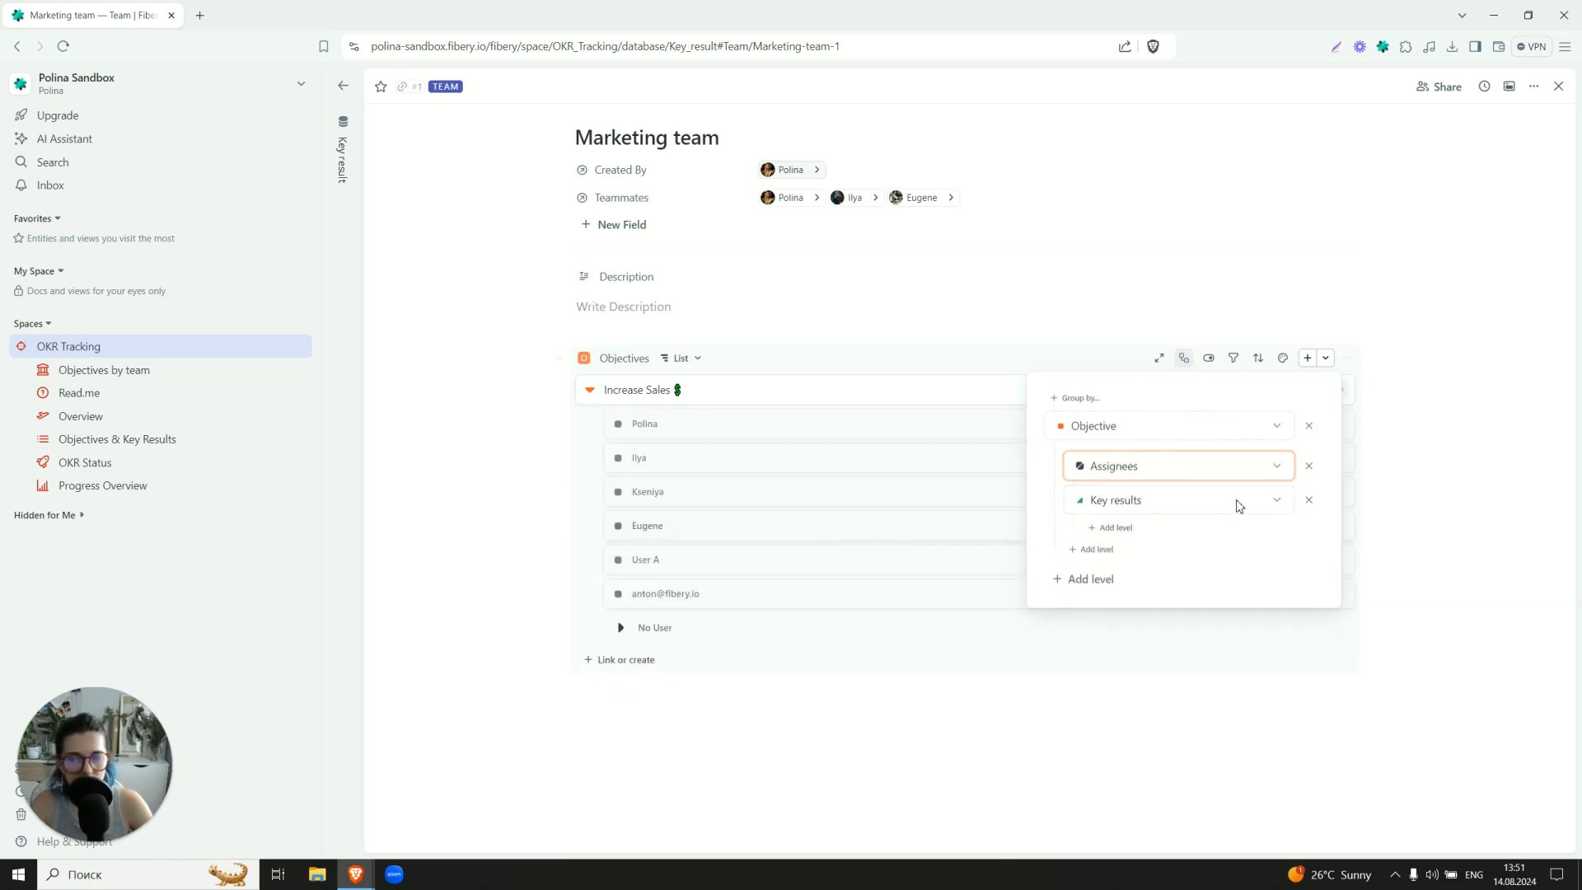
{"action": "left_click", "coordinate": [1308, 468]}
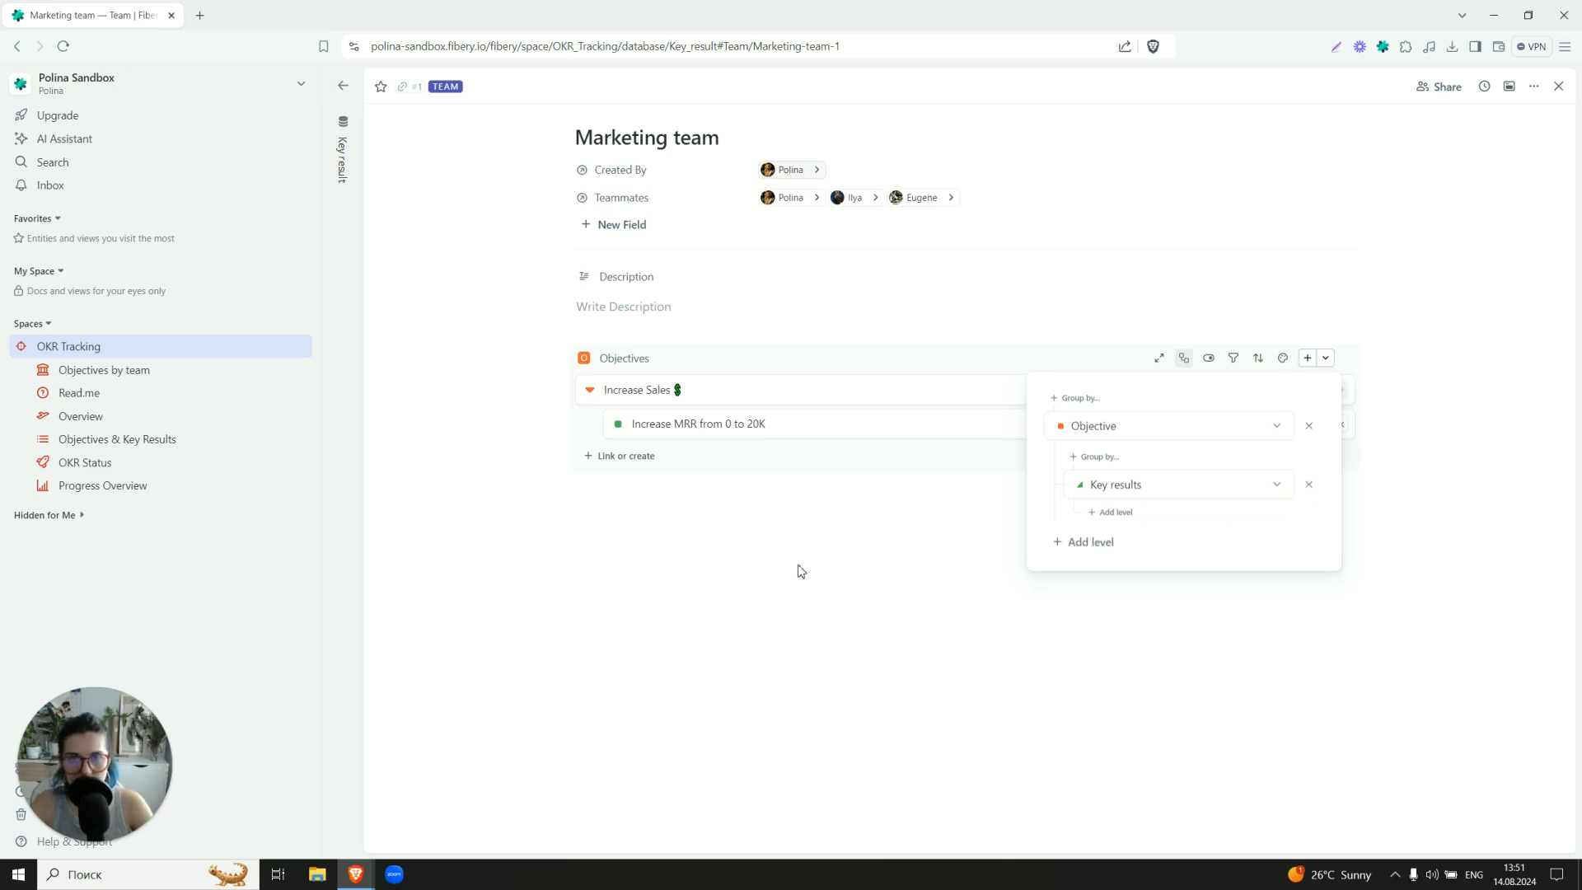
{"action": "left_click", "coordinate": [1400, 434]}
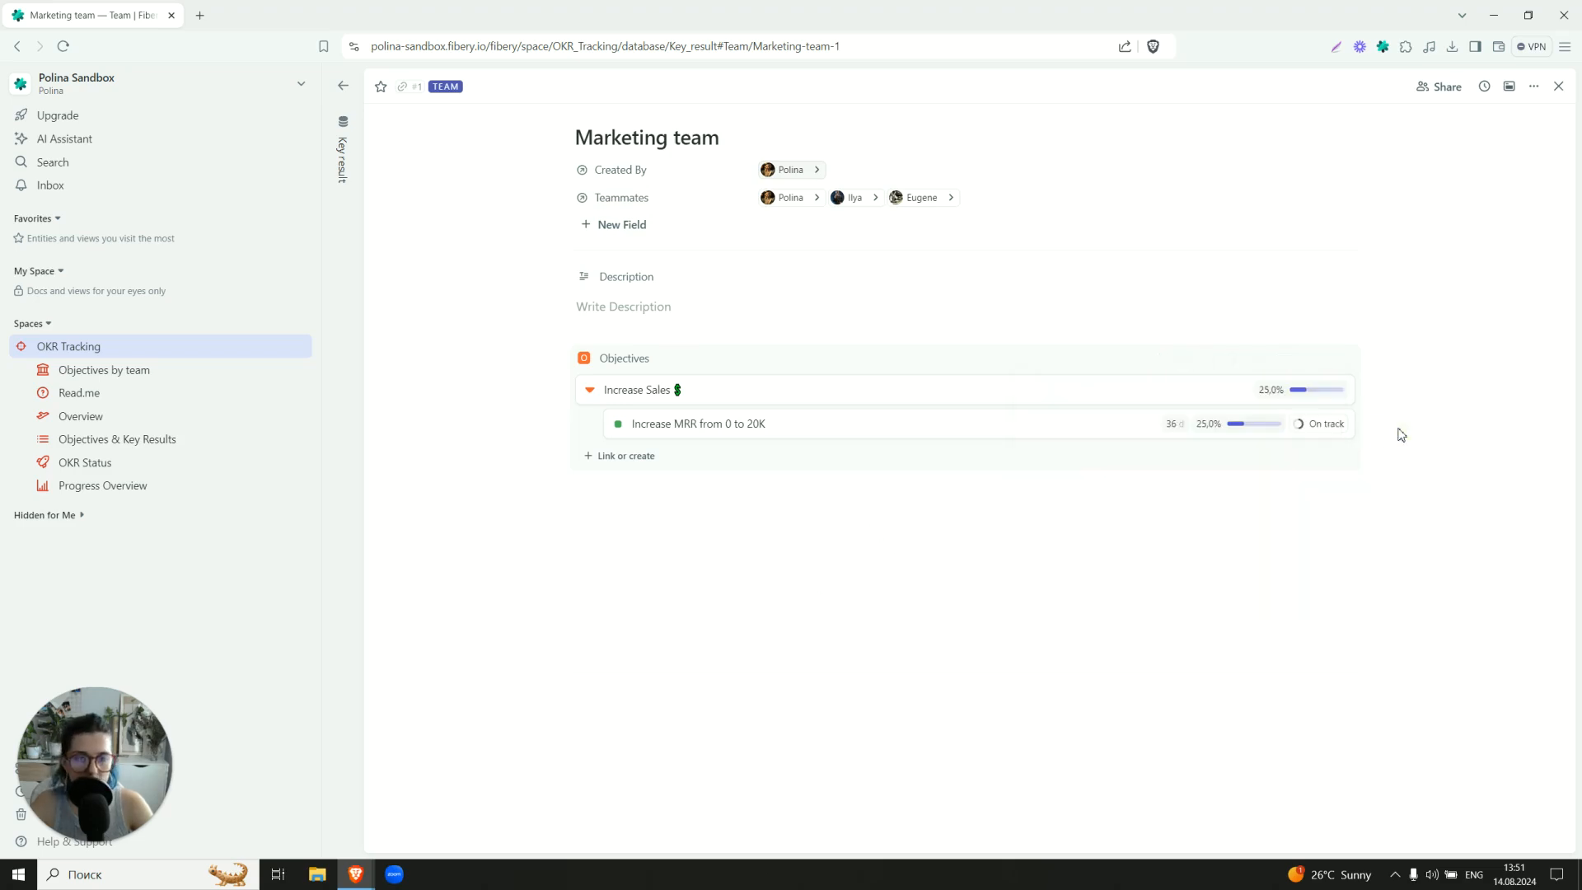
Step: Return from the Marketing team entity to the Key result database
{"action": "left_click", "coordinate": [353, 318]}
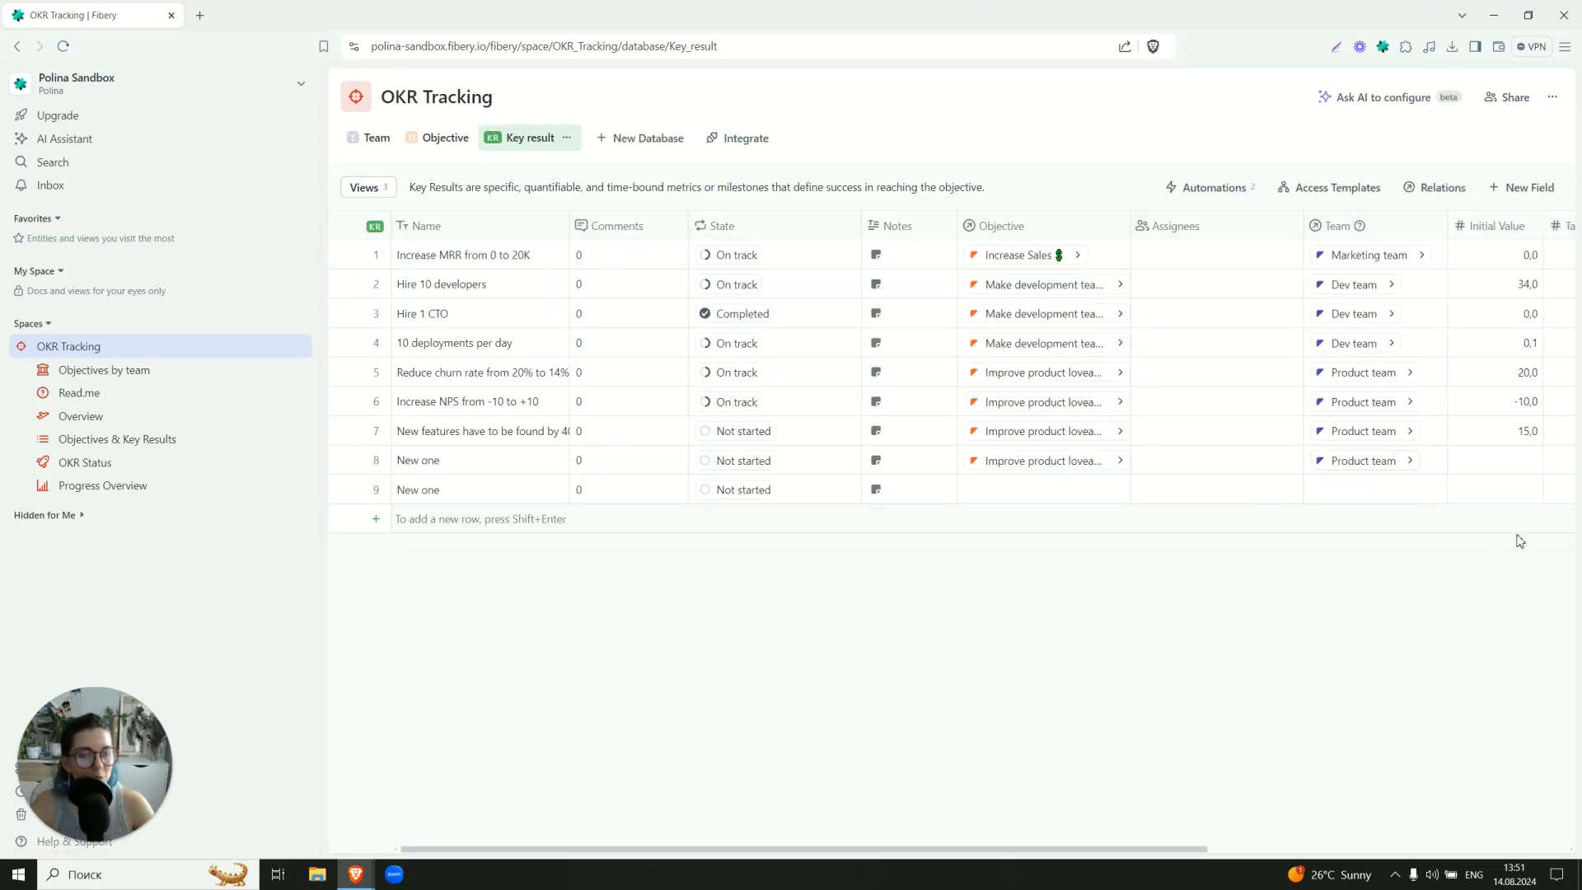